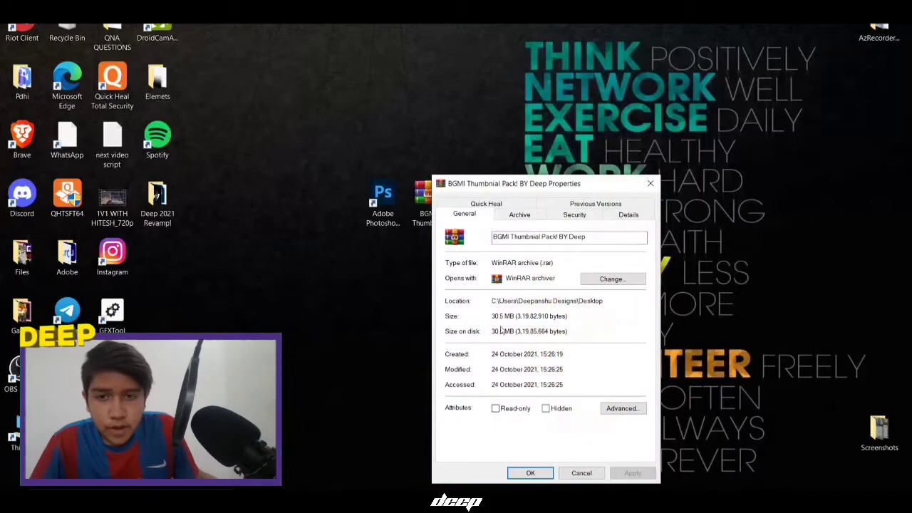
Extract the BGMI pack archive by entering its password, retrying after the incorrect-password error
{"action": "left_click", "coordinate": [530, 473]}
{"action": "left_click", "coordinate": [385, 213]}
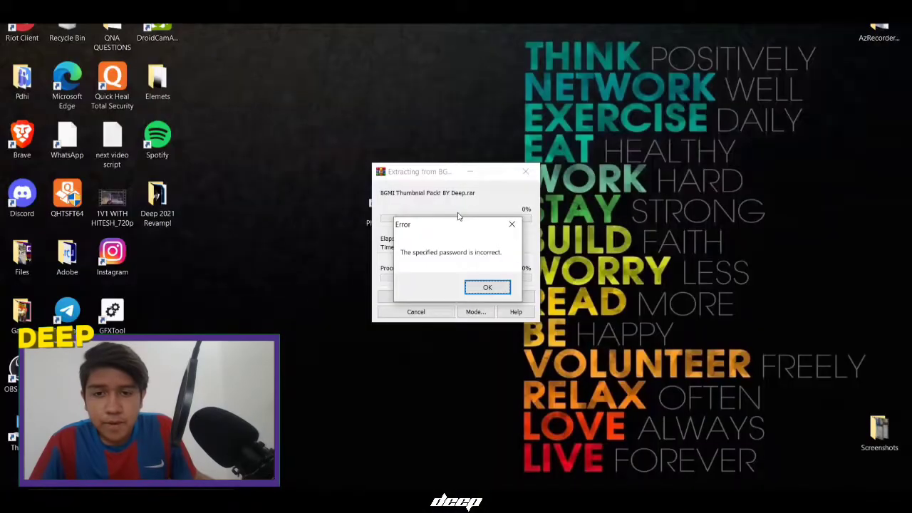
{"action": "key", "text": "Return"}
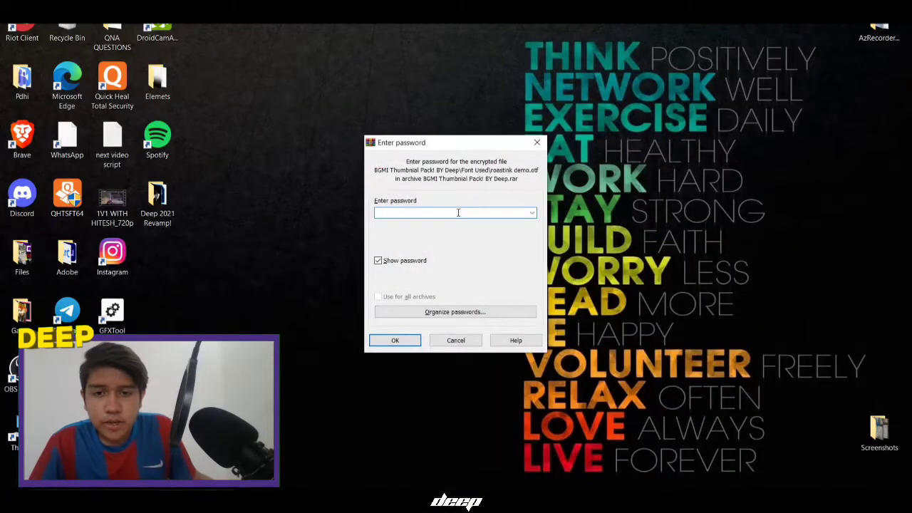
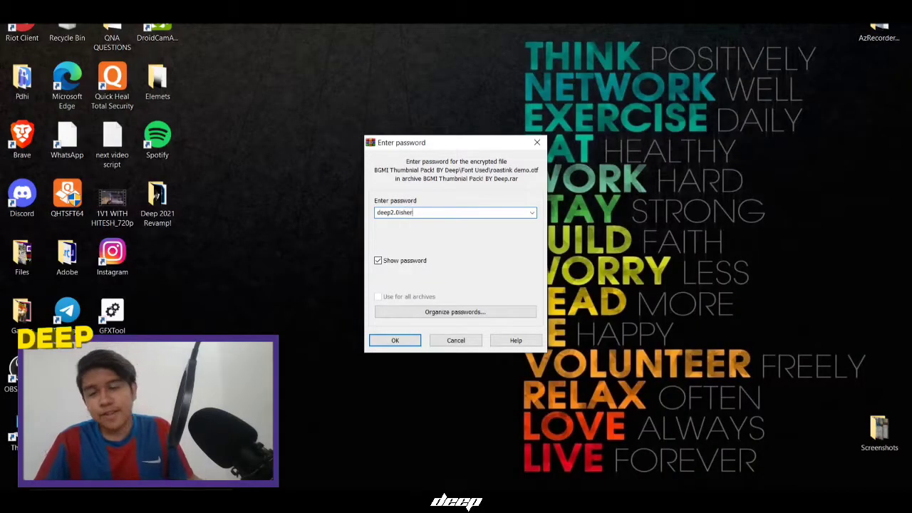
{"action": "key", "text": "Return"}
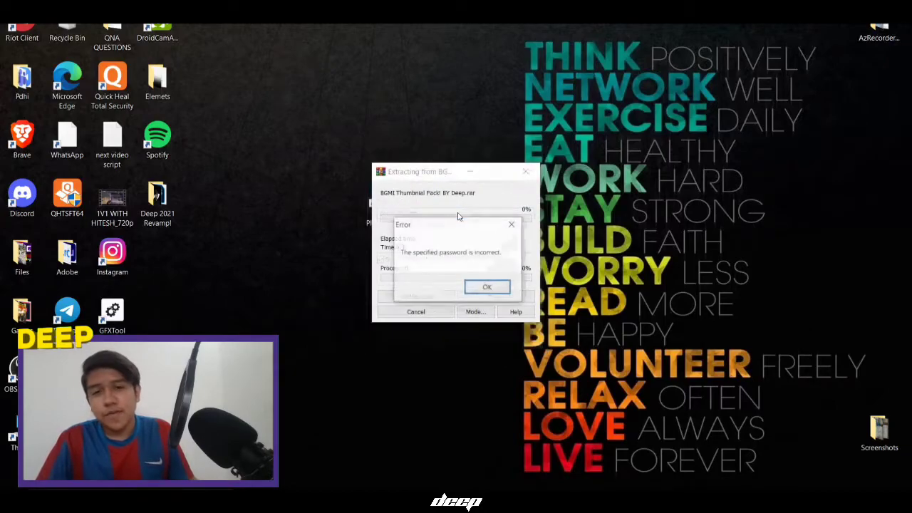
{"action": "key", "text": "Return"}
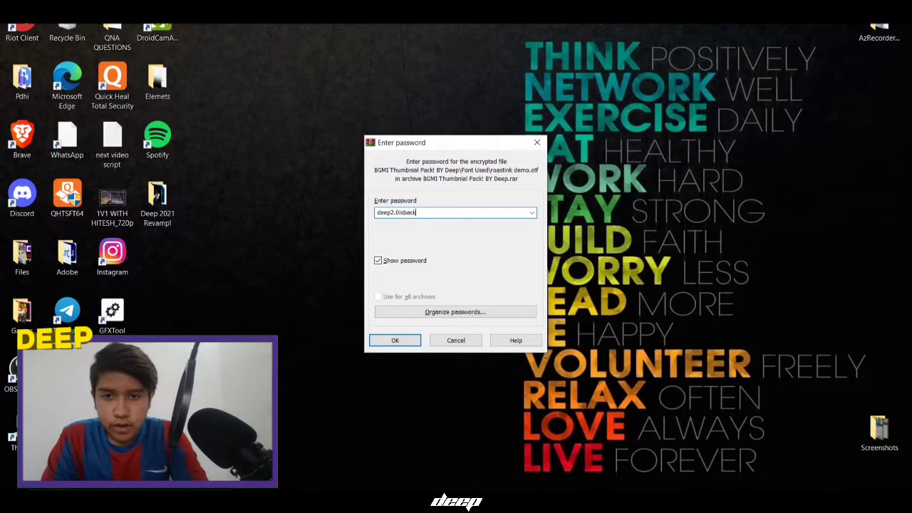
{"action": "key", "text": "Return"}
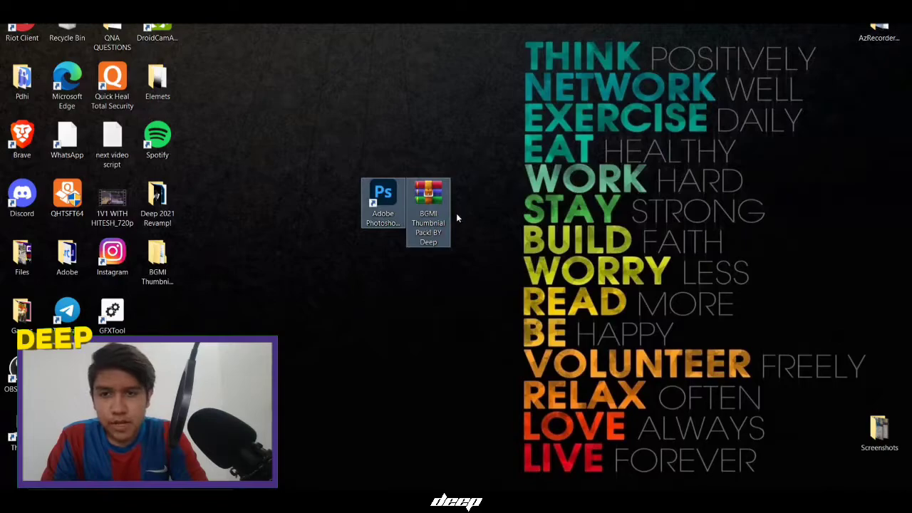
Move the extracted folder beside the RAR archive and delete the archive
{"action": "left_click_drag", "start_coordinate": [166, 256], "coordinate": [425, 198]}
{"action": "left_click", "coordinate": [430, 192]}
{"action": "key", "text": "Delete"}
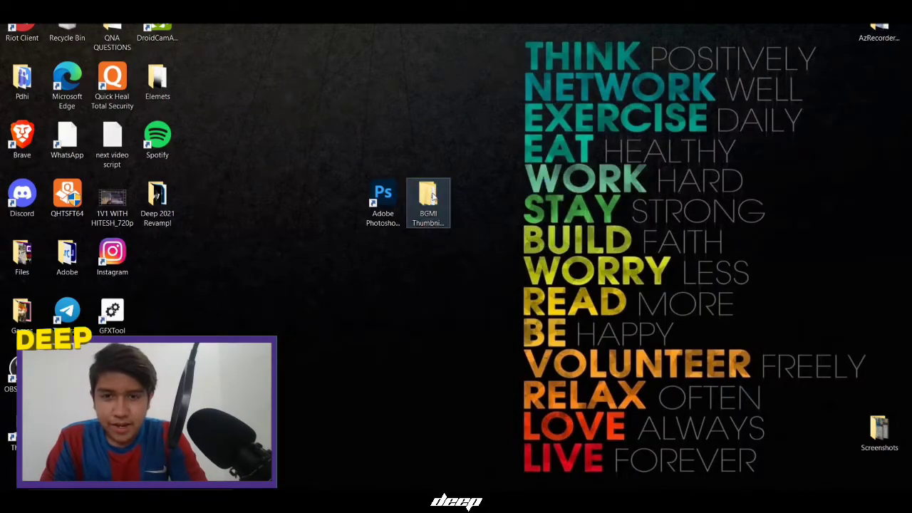
Browse the extracted pack's Font Used and Images Used folders
{"action": "double_click", "coordinate": [426, 196]}
{"action": "double_click", "coordinate": [165, 133]}
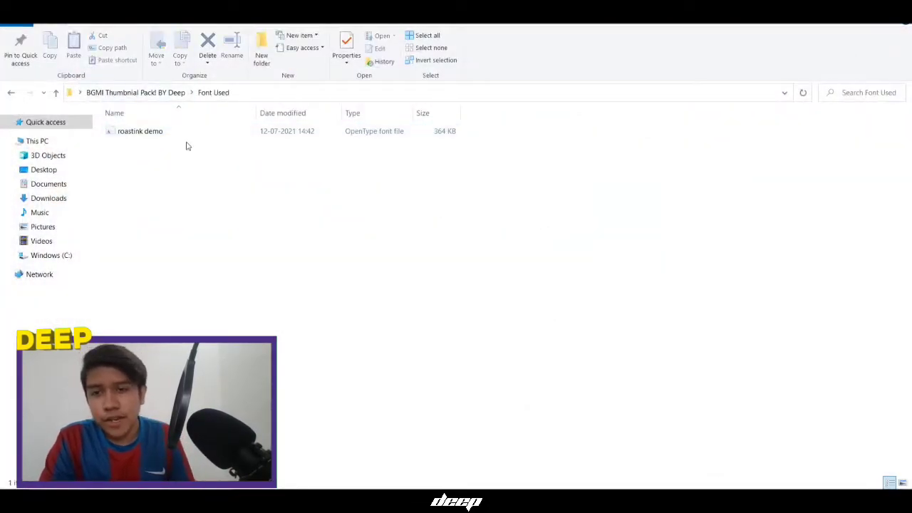
{"action": "key", "text": "alt+Left"}
{"action": "left_click", "coordinate": [178, 144]}
{"action": "double_click", "coordinate": [178, 144]}
{"action": "left_click_drag", "start_coordinate": [183, 283], "coordinate": [905, 111]}
{"action": "left_click_drag", "start_coordinate": [608, 294], "coordinate": [562, 324]}
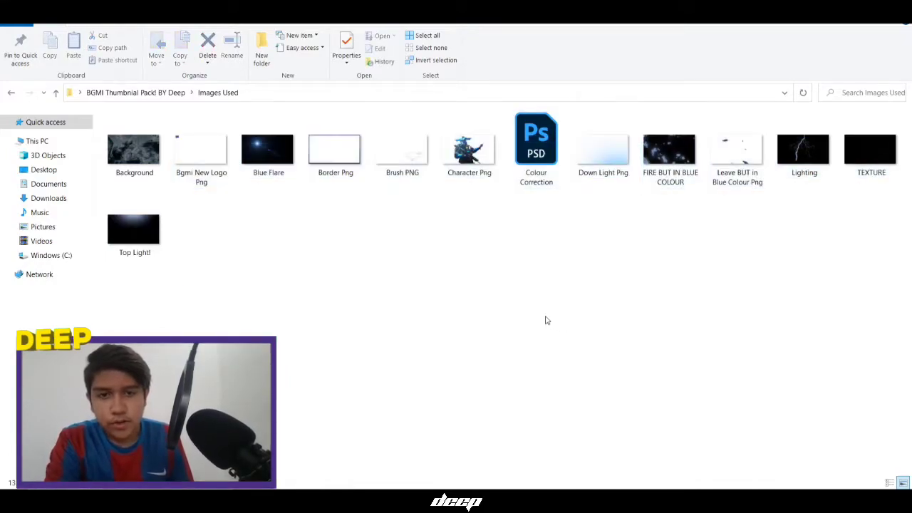
{"action": "key", "text": "alt+Left"}
Install the roastink demo font from Font Used, replacing the existing copy, then close the windows
{"action": "double_click", "coordinate": [235, 132]}
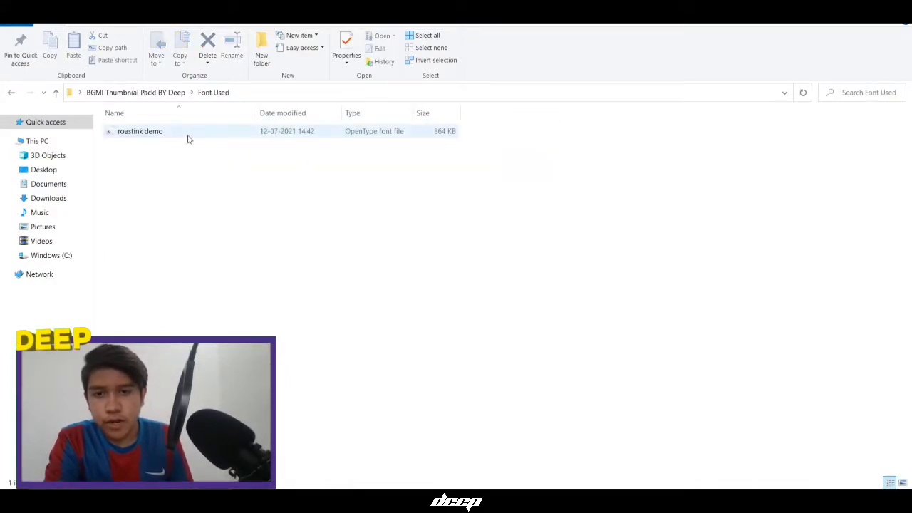
{"action": "double_click", "coordinate": [187, 133]}
{"action": "left_click", "coordinate": [131, 109]}
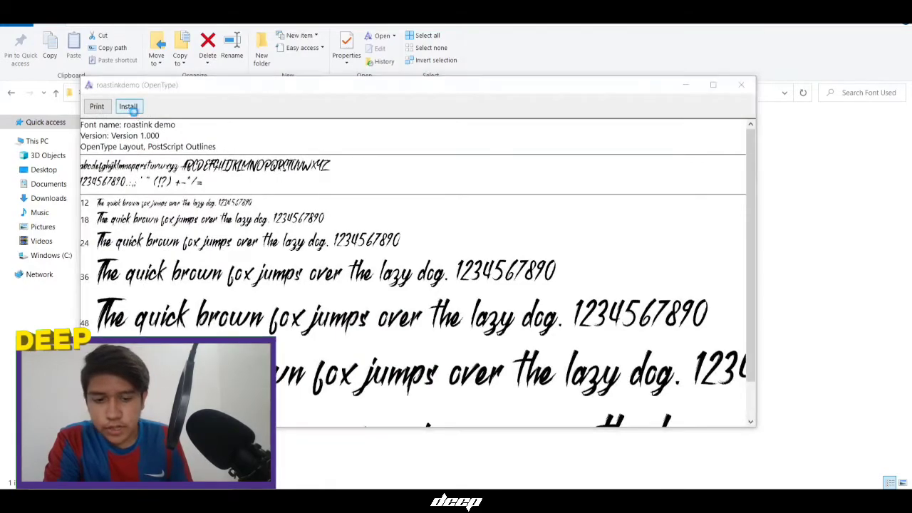
{"action": "left_click", "coordinate": [516, 255]}
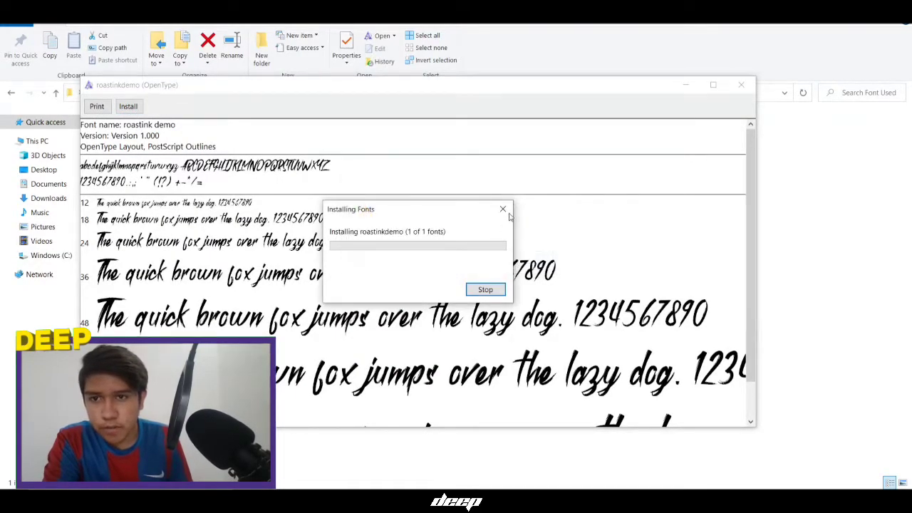
{"action": "left_click", "coordinate": [743, 85]}
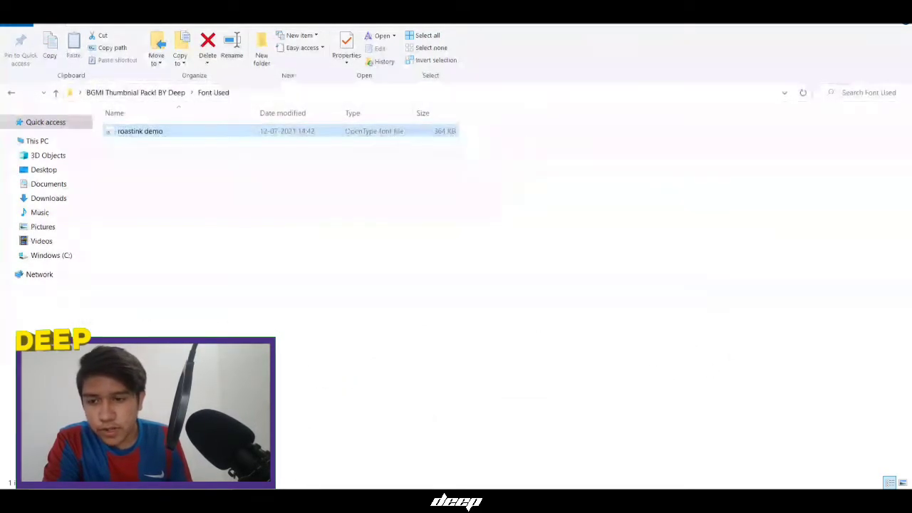
{"action": "left_click", "coordinate": [896, 11]}
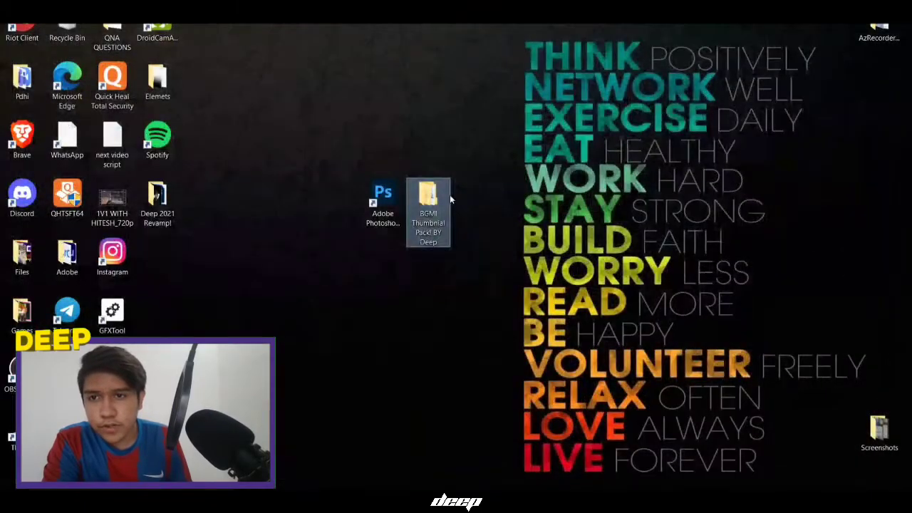
Launch Photoshop from the desktop
{"action": "double_click", "coordinate": [383, 203]}
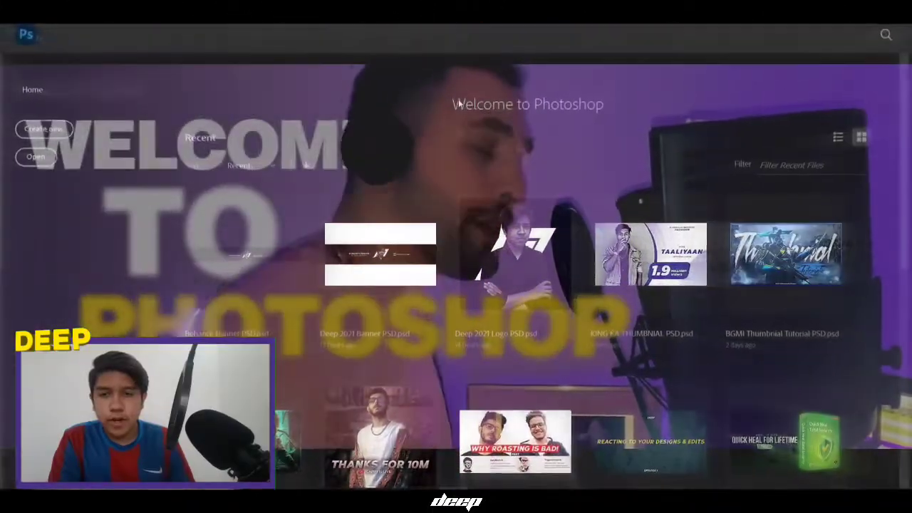
{"action": "scroll", "coordinate": [625, 218], "scroll_direction": "down", "scroll_amount": 5}
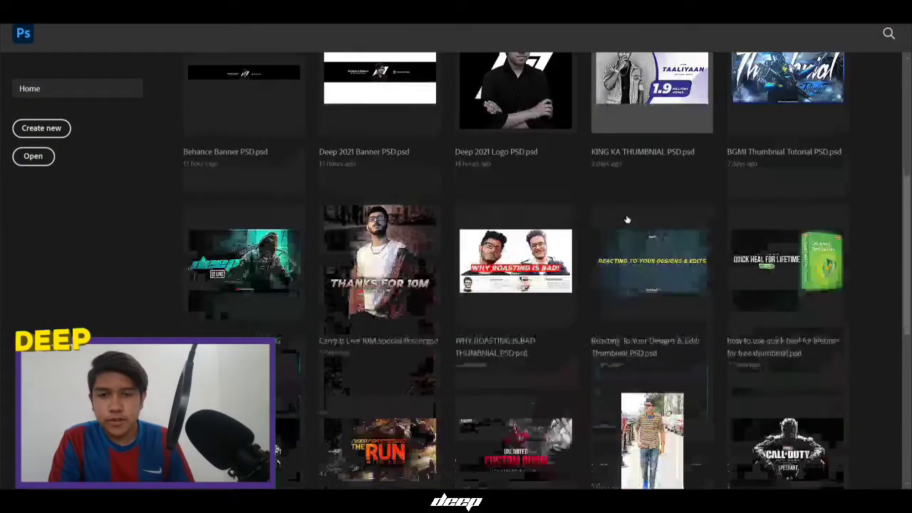
{"action": "scroll", "coordinate": [625, 224], "scroll_direction": "up", "scroll_amount": 3}
{"action": "scroll", "coordinate": [625, 224], "scroll_direction": "up", "scroll_amount": 3}
Create a 1920×1080 px RGB document named Tutorial with a black background
{"action": "left_click", "coordinate": [28, 125]}
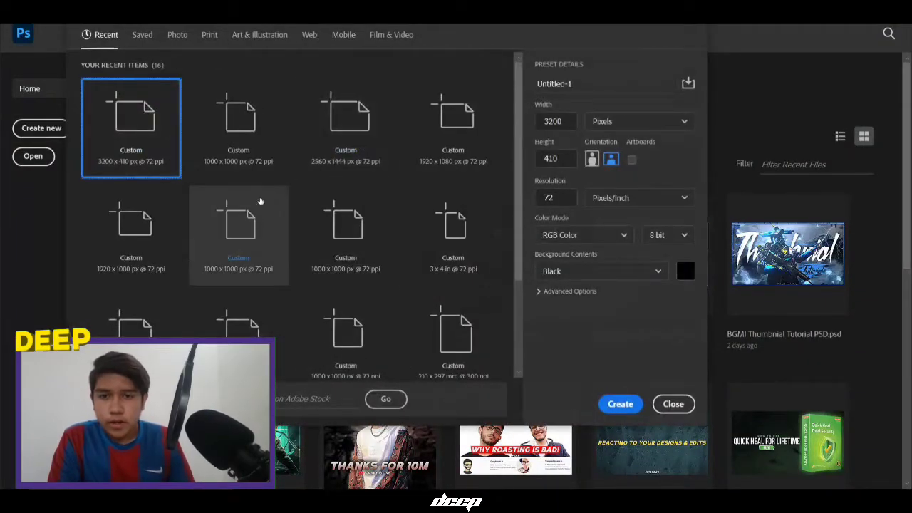
{"action": "left_click", "coordinate": [445, 146]}
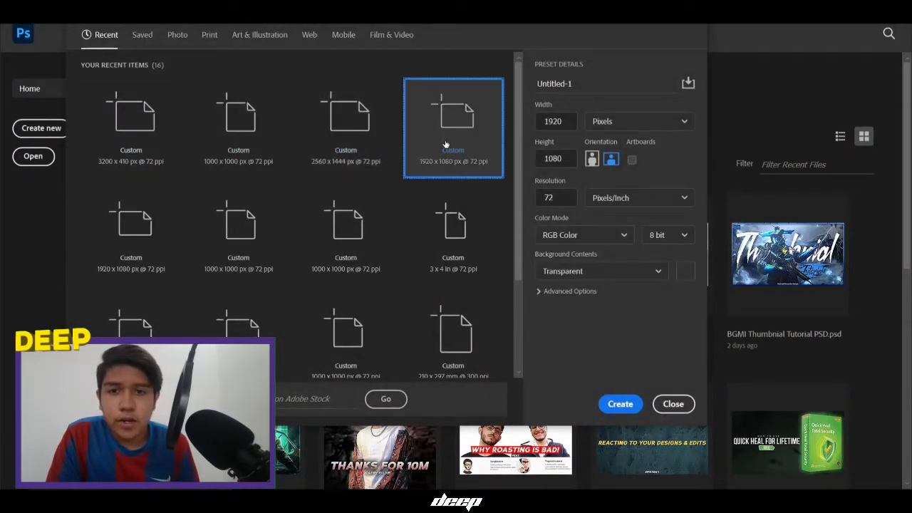
{"action": "left_click", "coordinate": [584, 235]}
{"action": "left_click", "coordinate": [577, 294]}
{"action": "left_click", "coordinate": [579, 270]}
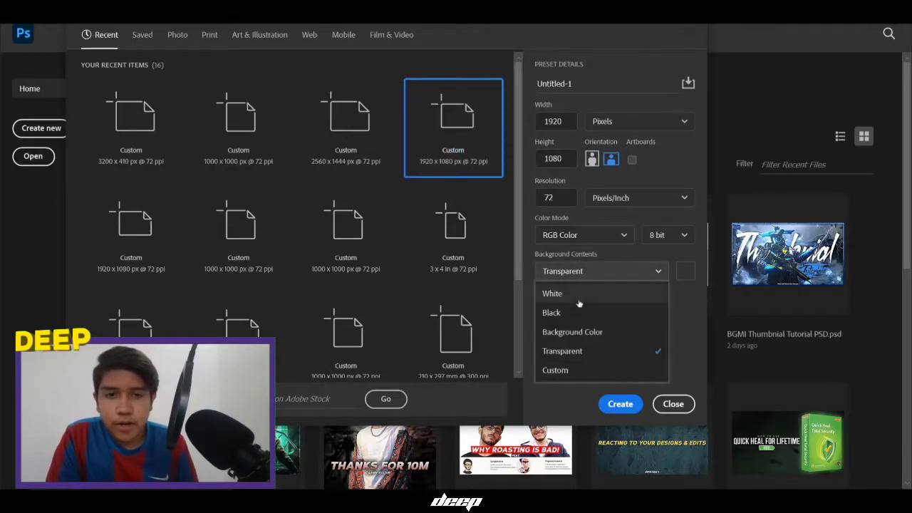
{"action": "left_click", "coordinate": [579, 313]}
{"action": "left_click", "coordinate": [590, 85]}
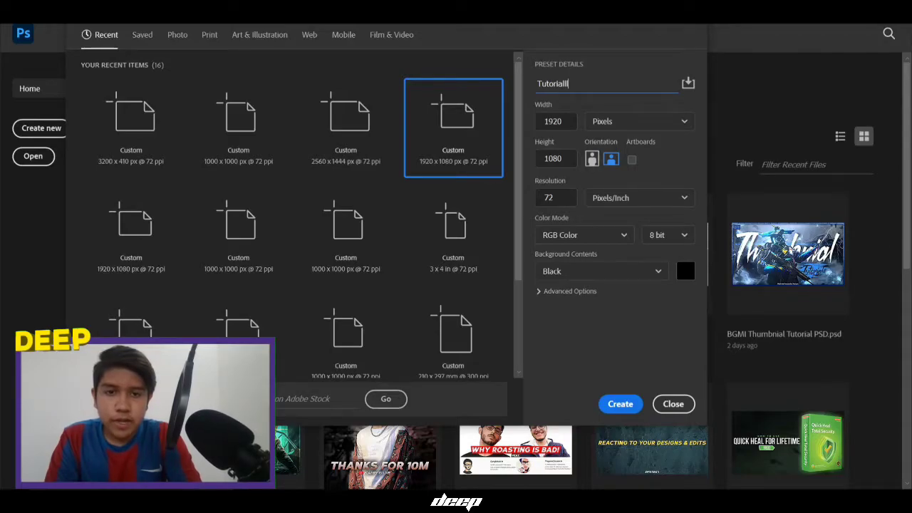
{"action": "key", "text": "Return"}
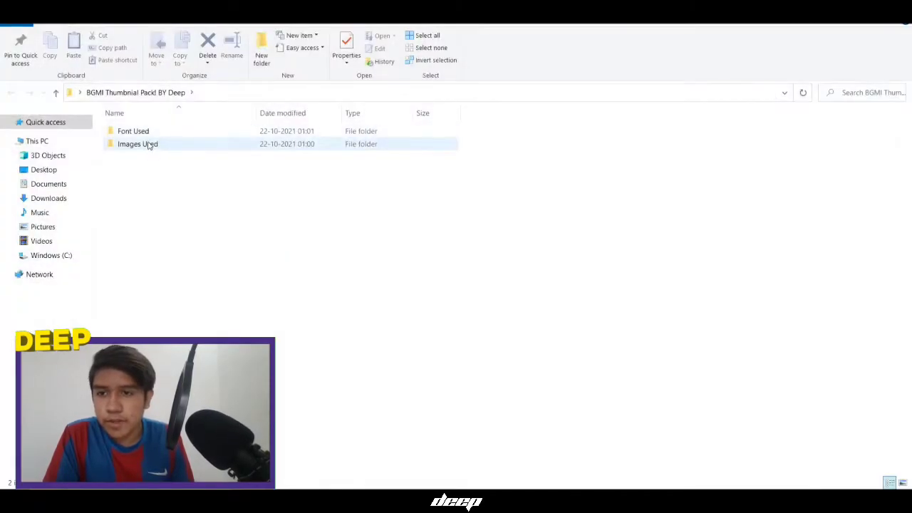
Place the pack's Background image full-size on the canvas, then drag in the TEXTURE image
{"action": "double_click", "coordinate": [149, 145]}
{"action": "left_click_drag", "start_coordinate": [134, 151], "coordinate": [464, 479]}
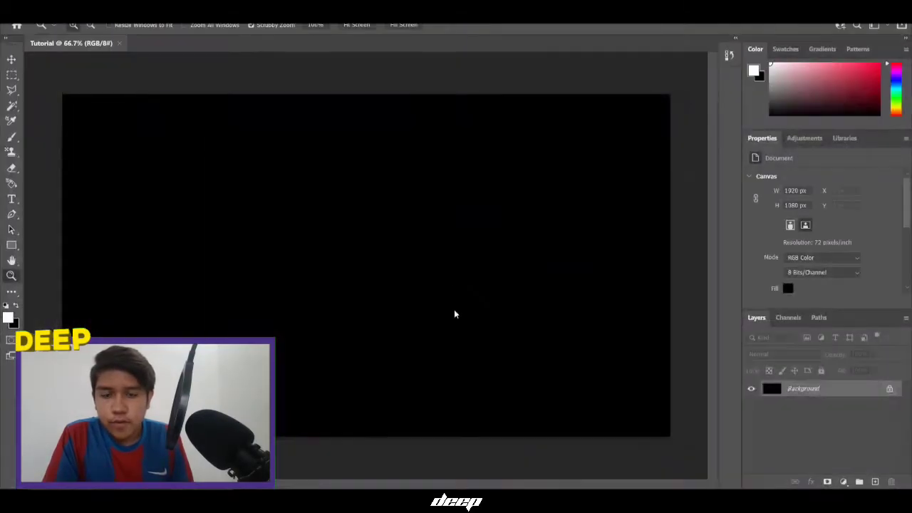
{"action": "left_click_drag", "start_coordinate": [571, 79], "coordinate": [325, 92]}
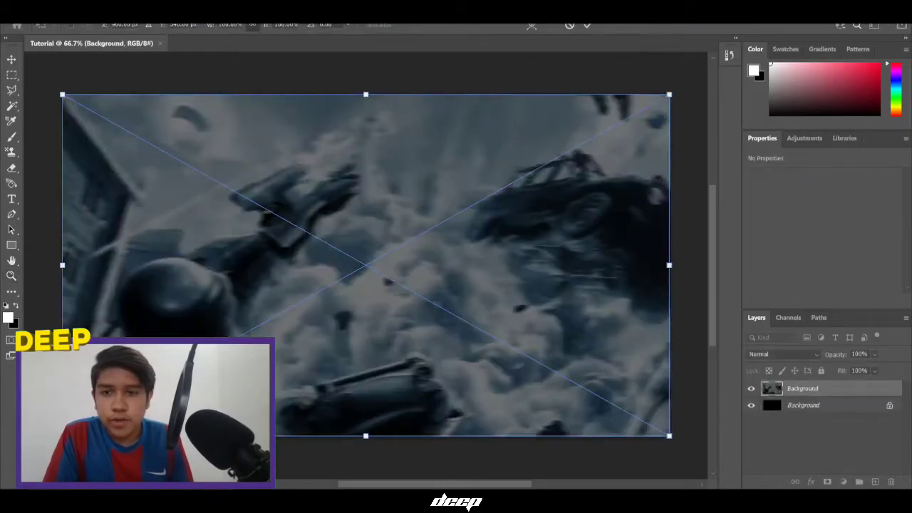
{"action": "left_click", "coordinate": [587, 25]}
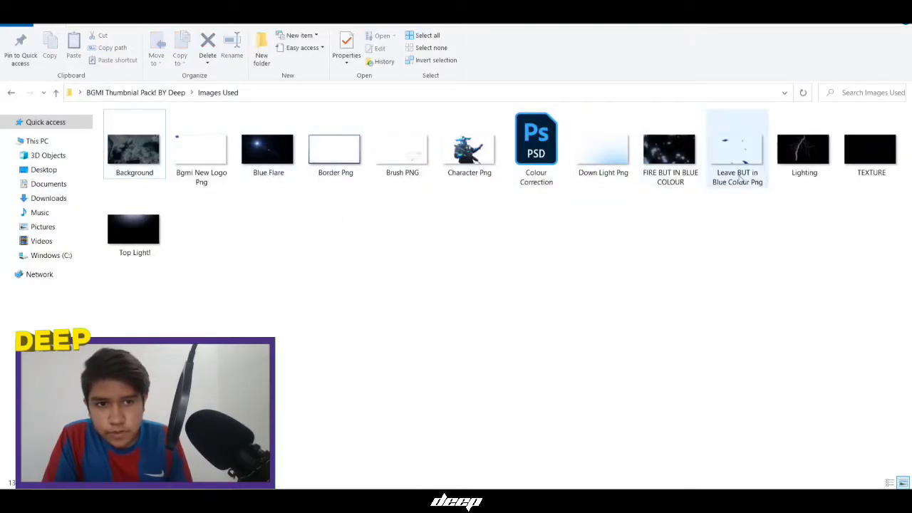
{"action": "left_click_drag", "start_coordinate": [862, 175], "coordinate": [426, 246]}
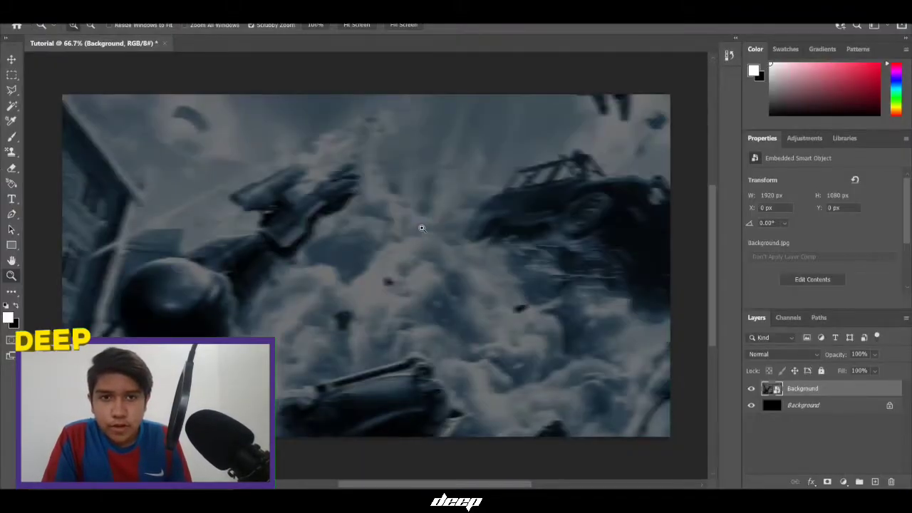
Commit the TEXTURE layer and blend it with Linear Dodge (Add) at 20% opacity
{"action": "left_click", "coordinate": [587, 25]}
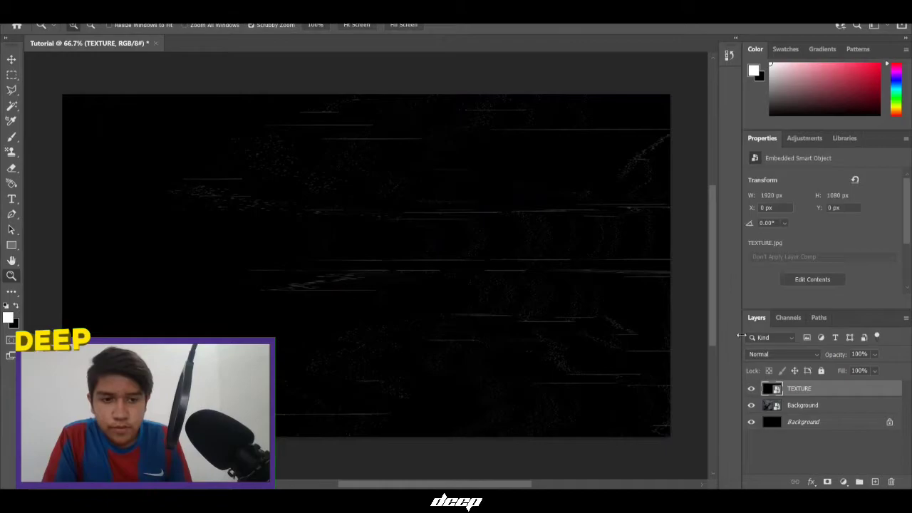
{"action": "left_click", "coordinate": [765, 357]}
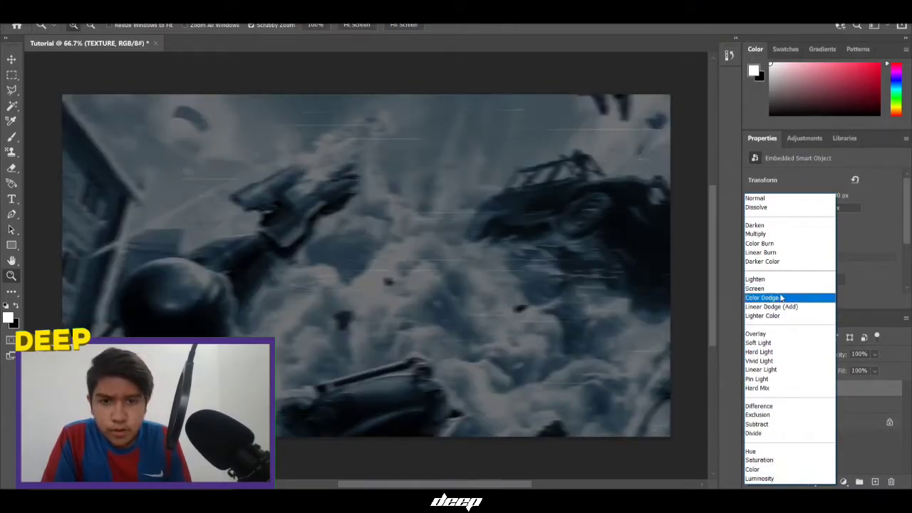
{"action": "left_click", "coordinate": [780, 307]}
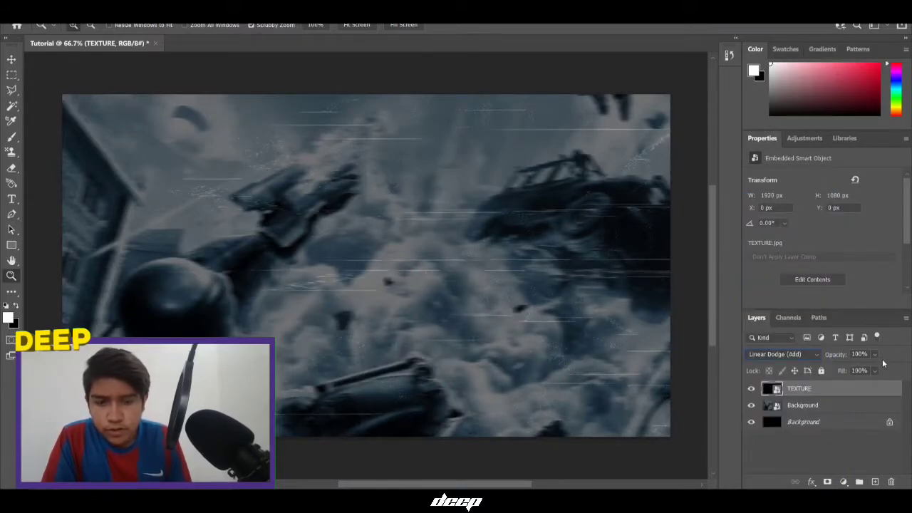
{"action": "type", "text": "20"}
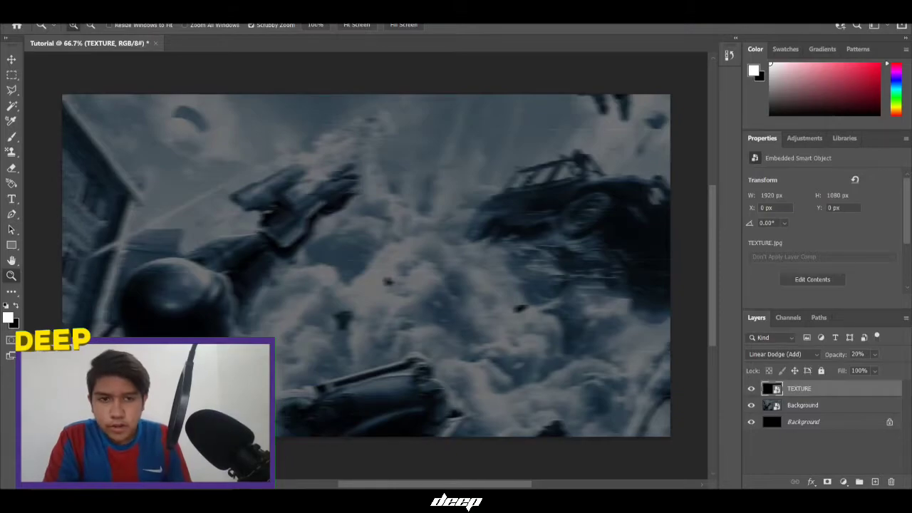
{"action": "key", "text": "alt+Tab"}
{"action": "left_click", "coordinate": [540, 234]}
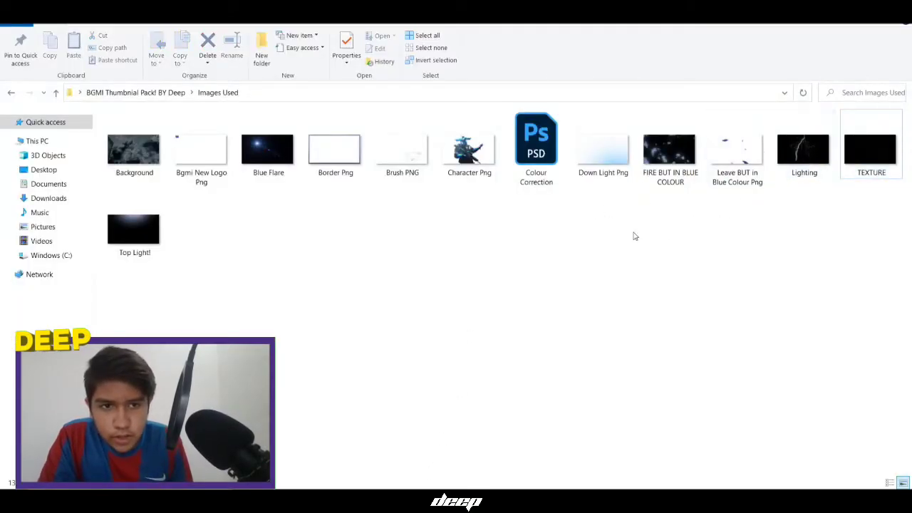
Place the FIRE BUT IN BLUE COLOUR image on the canvas and blend it with Linear Dodge (Add)
{"action": "left_click_drag", "start_coordinate": [803, 151], "coordinate": [635, 227]}
{"action": "left_click", "coordinate": [770, 252]}
{"action": "left_click_drag", "start_coordinate": [651, 178], "coordinate": [472, 294]}
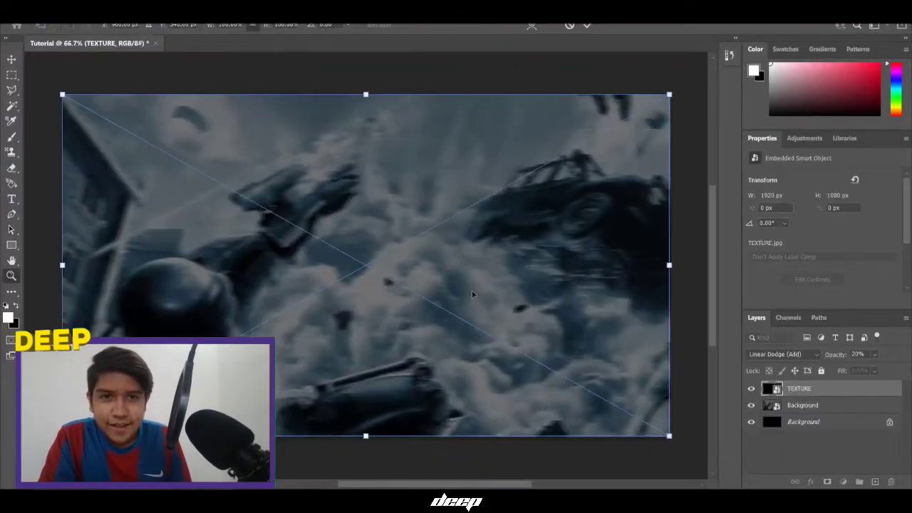
{"action": "left_click", "coordinate": [586, 26]}
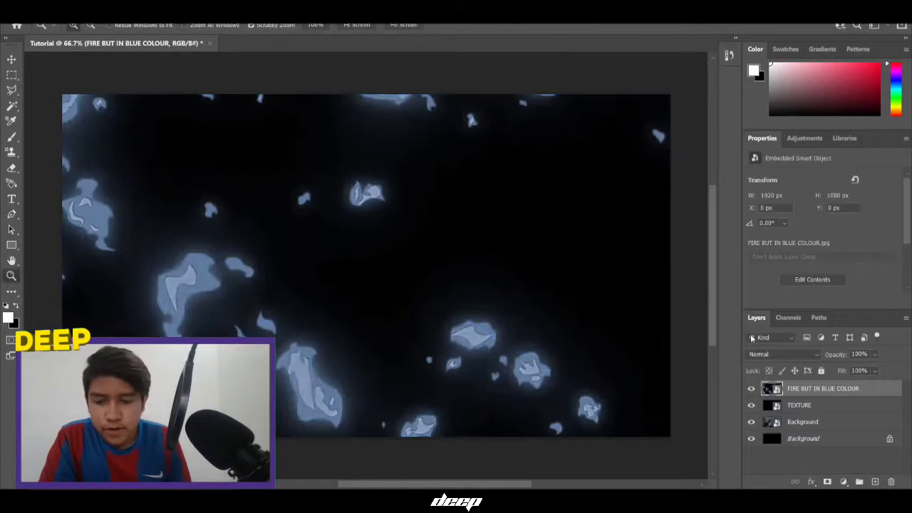
{"action": "left_click", "coordinate": [760, 355]}
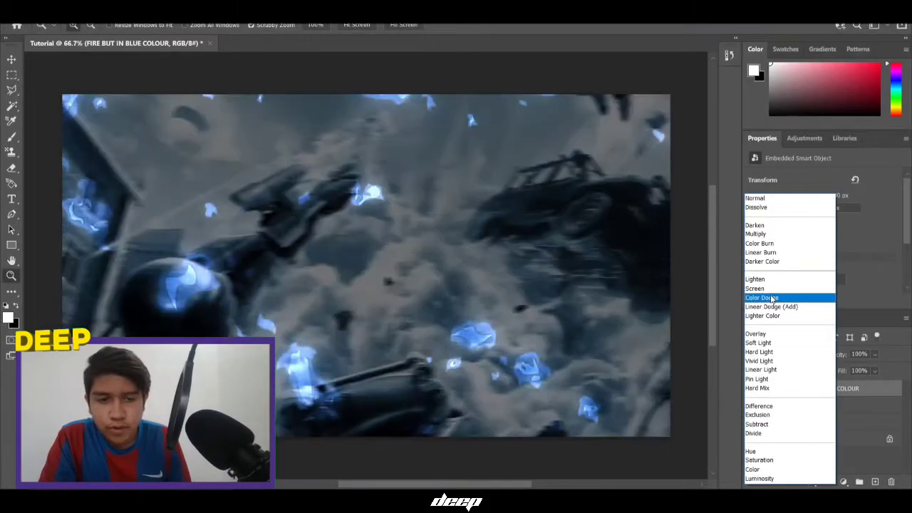
{"action": "left_click", "coordinate": [774, 306]}
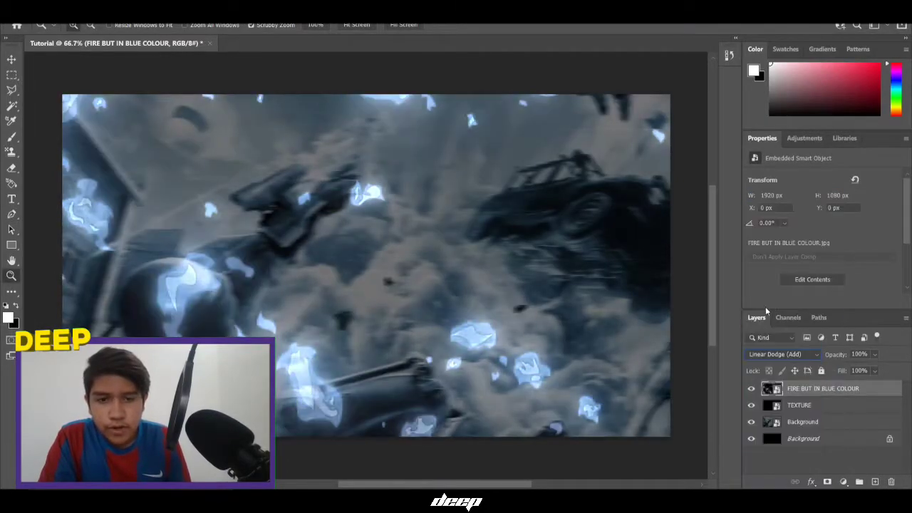
{"action": "left_click", "coordinate": [603, 356]}
{"action": "scroll", "coordinate": [483, 362], "scroll_direction": "down", "scroll_amount": 4}
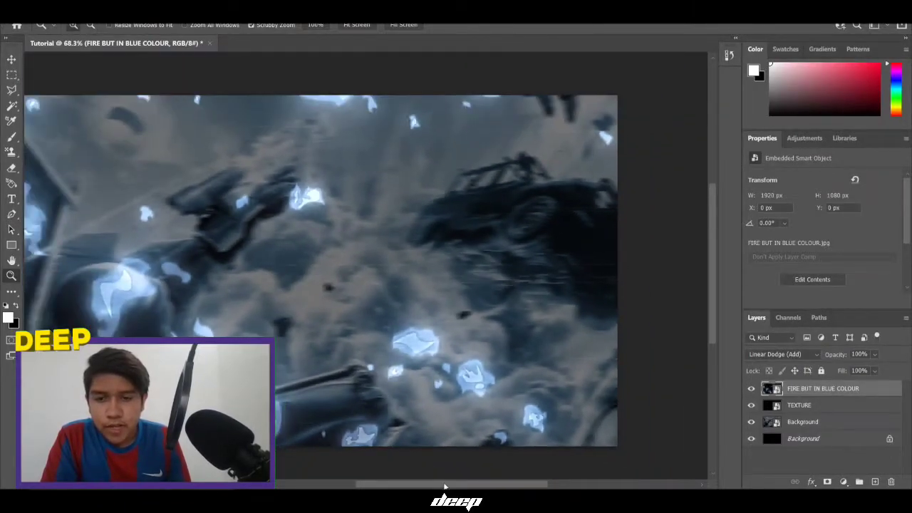
{"action": "left_click_drag", "start_coordinate": [445, 486], "coordinate": [431, 483]}
{"action": "key", "text": "alt+Tab"}
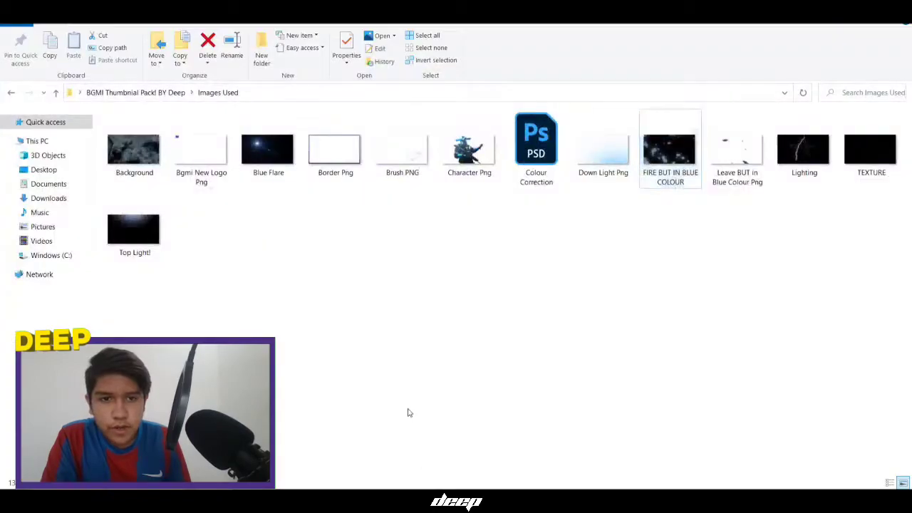
Place the Down Light Png image and set its blend mode to Multiply
{"action": "left_click_drag", "start_coordinate": [621, 173], "coordinate": [494, 208]}
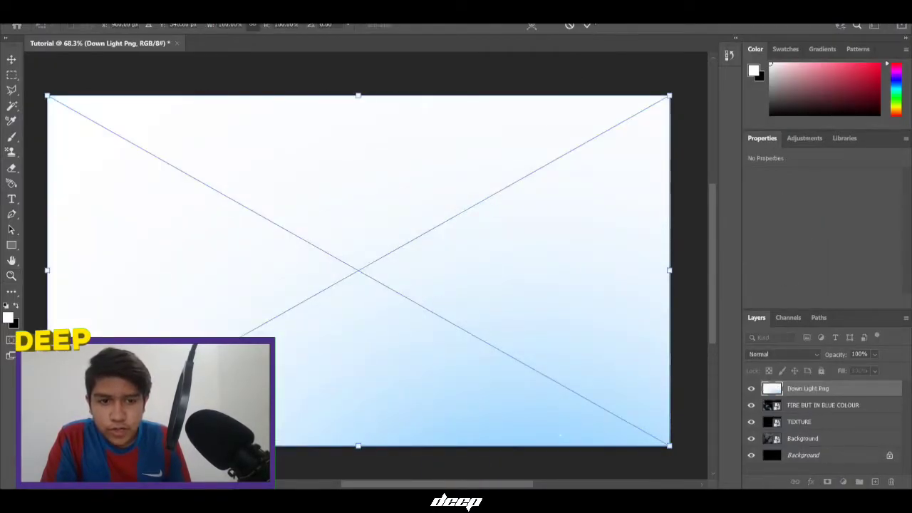
{"action": "key", "text": "Return"}
{"action": "key", "text": "z"}
{"action": "left_click", "coordinate": [754, 355]}
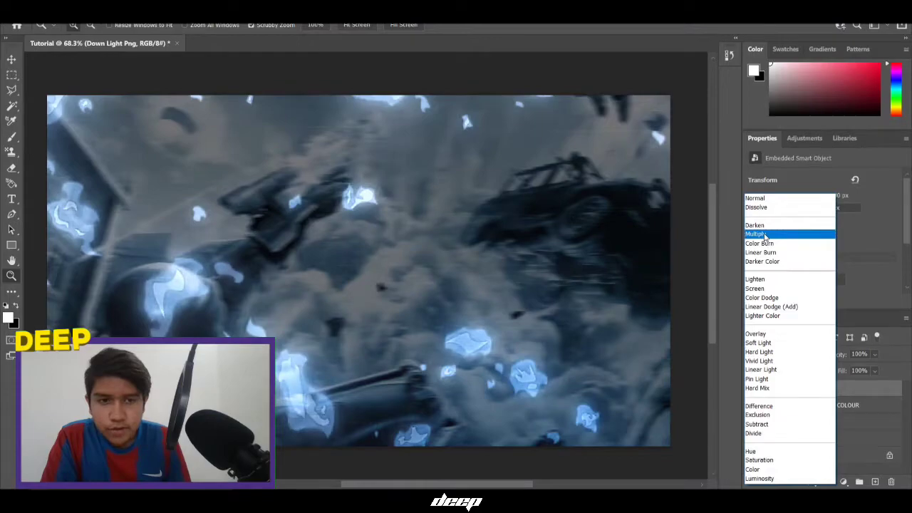
{"action": "left_click", "coordinate": [762, 234]}
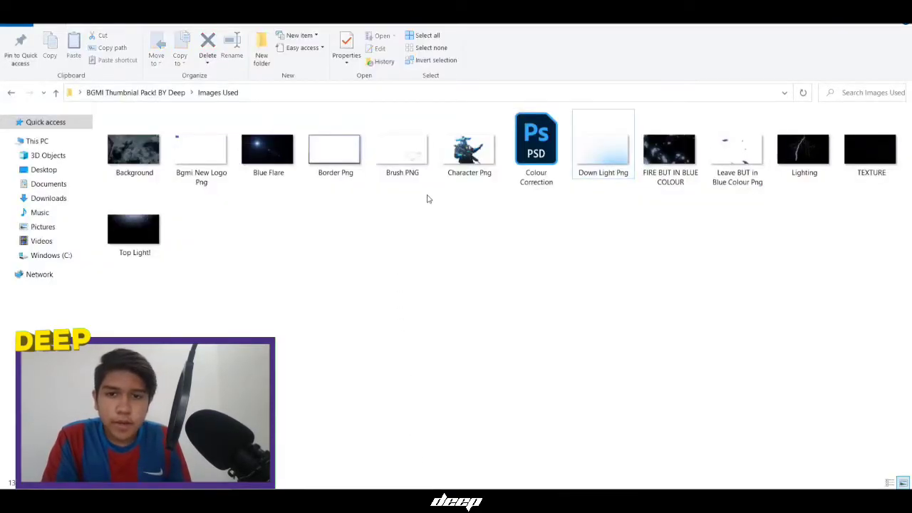
Place the white Brush PNG stroke at the lower right of the canvas
{"action": "mouse_move", "coordinate": [464, 176]}
{"action": "left_mouse_down"}
{"action": "mouse_move", "coordinate": [437, 269]}
{"action": "mouse_move", "coordinate": [424, 204]}
{"action": "left_mouse_up"}
{"action": "mouse_move", "coordinate": [422, 171]}
{"action": "left_mouse_down"}
{"action": "mouse_move", "coordinate": [436, 356]}
{"action": "mouse_move", "coordinate": [430, 346]}
{"action": "mouse_move", "coordinate": [474, 485]}
{"action": "mouse_move", "coordinate": [464, 489]}
{"action": "mouse_move", "coordinate": [446, 289]}
{"action": "left_mouse_up"}
{"action": "left_click", "coordinate": [586, 26]}
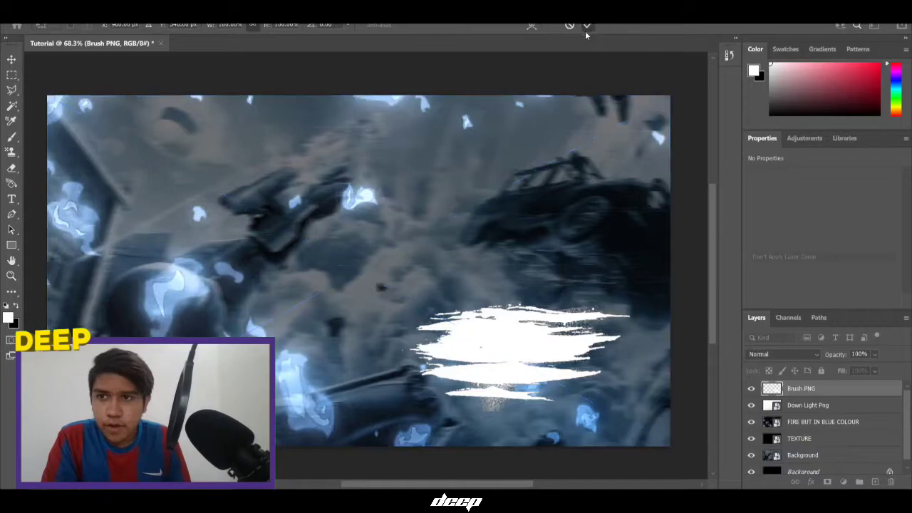
{"action": "left_click", "coordinate": [66, 11]}
{"action": "left_click", "coordinate": [329, 125]}
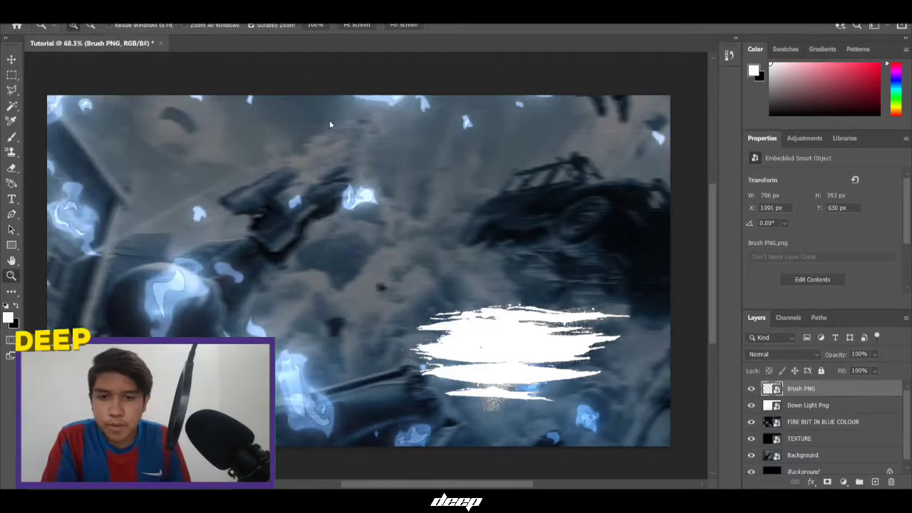
{"action": "key", "text": "alt+Tab"}
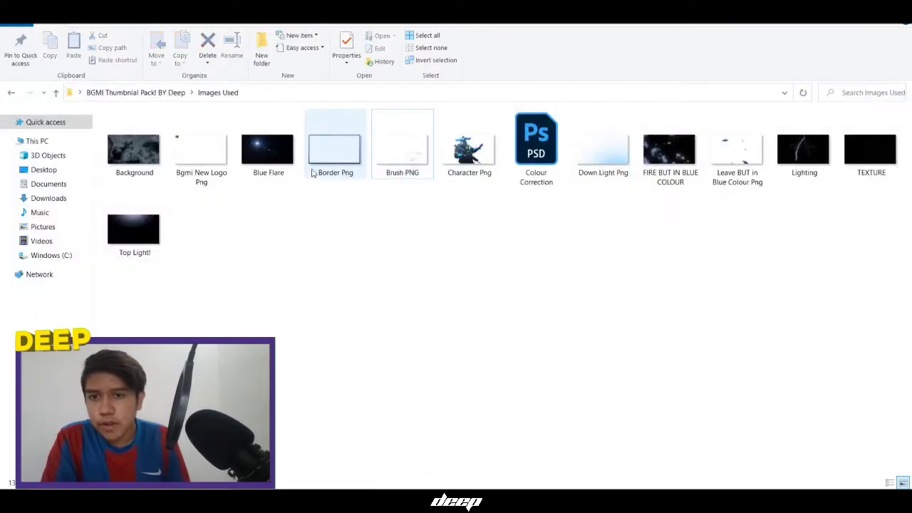
Place the Blue Flare image over the scene with Linear Dodge (Add) blending
{"action": "left_click_drag", "start_coordinate": [268, 151], "coordinate": [406, 311]}
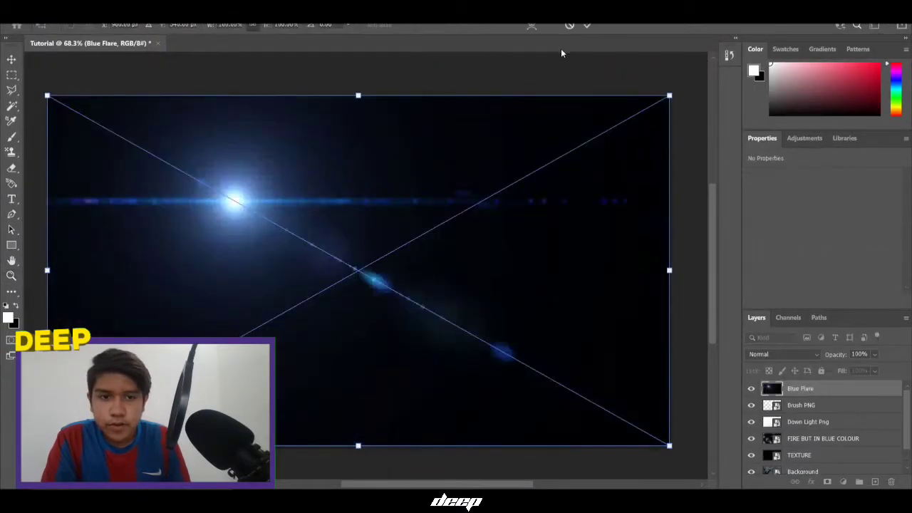
{"action": "left_click", "coordinate": [586, 27]}
{"action": "left_click", "coordinate": [765, 355]}
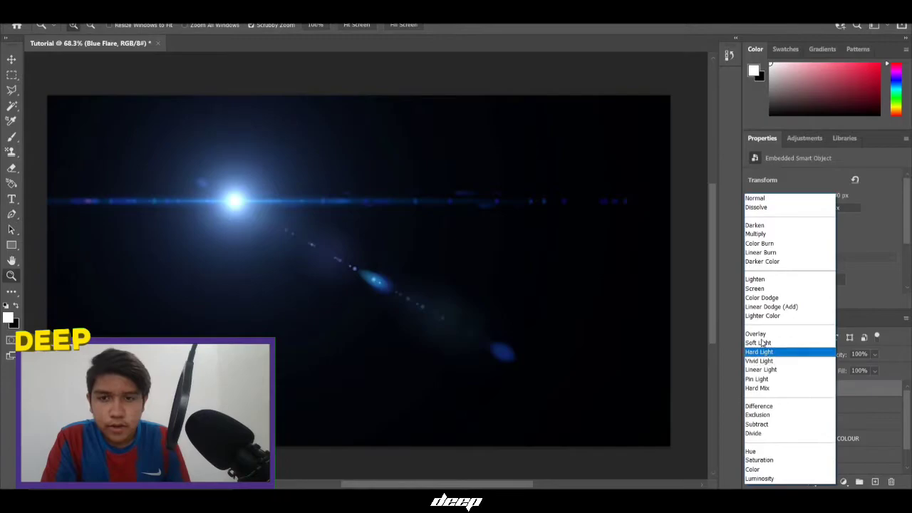
{"action": "left_click", "coordinate": [769, 306]}
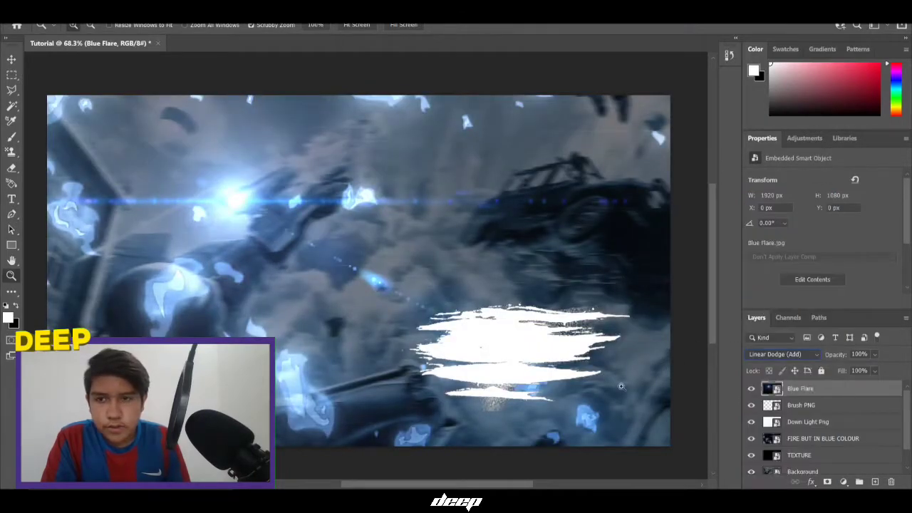
{"action": "key", "text": "alt+Tab"}
{"action": "left_click", "coordinate": [335, 379]}
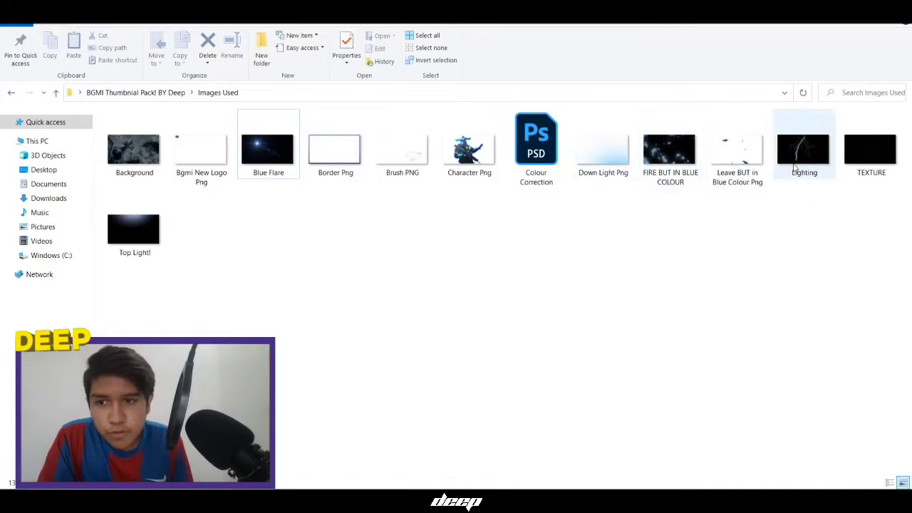
Place the Top Light! image and blend it with Linear Dodge (Add)
{"action": "left_click_drag", "start_coordinate": [134, 229], "coordinate": [427, 329]}
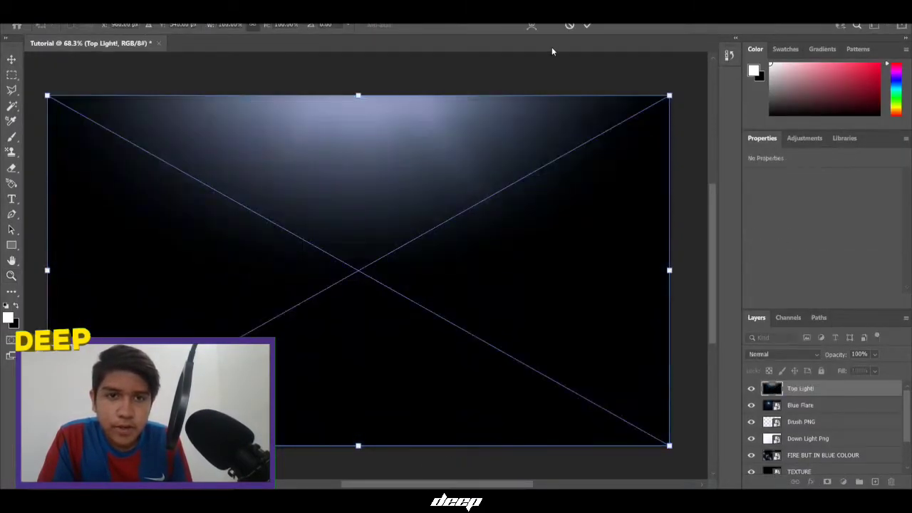
{"action": "left_click", "coordinate": [587, 25]}
{"action": "left_click", "coordinate": [784, 355]}
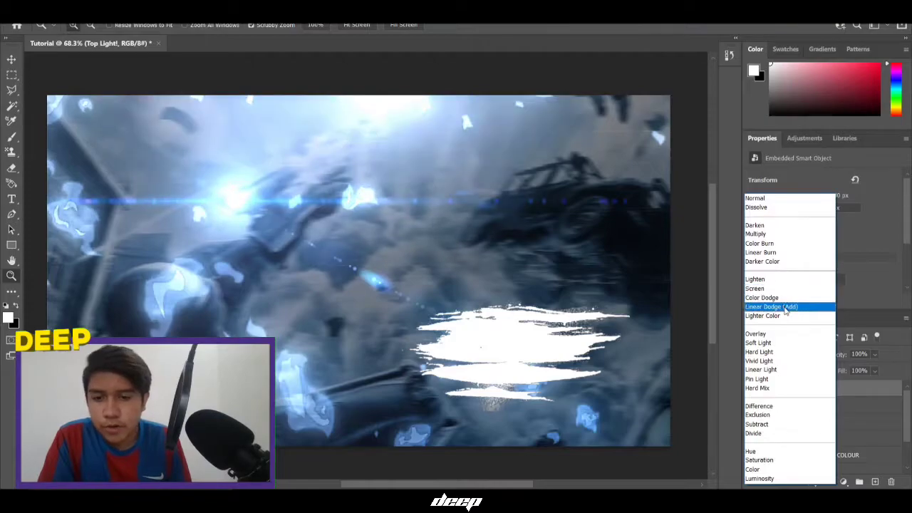
{"action": "left_click", "coordinate": [786, 307]}
Drag the Character Png figure from the Images Used folder into Photoshop
{"action": "left_click", "coordinate": [259, 309]}
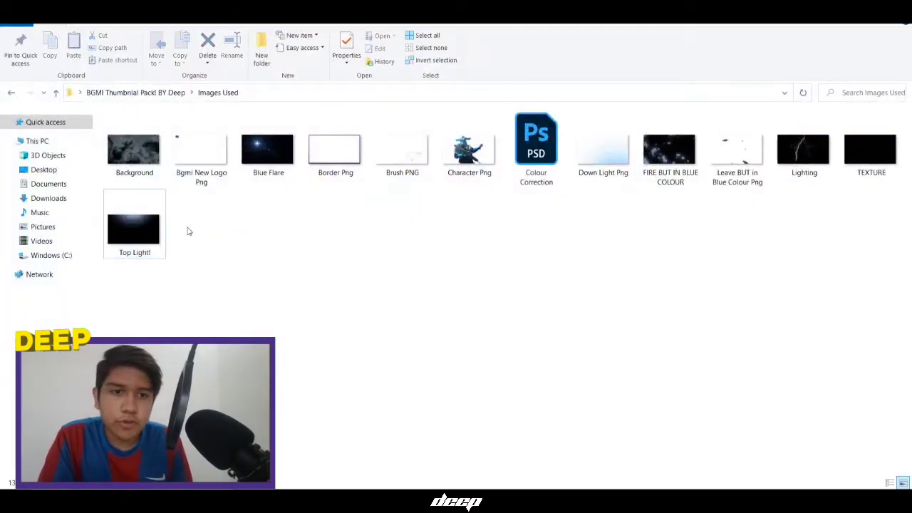
{"action": "left_click", "coordinate": [815, 152]}
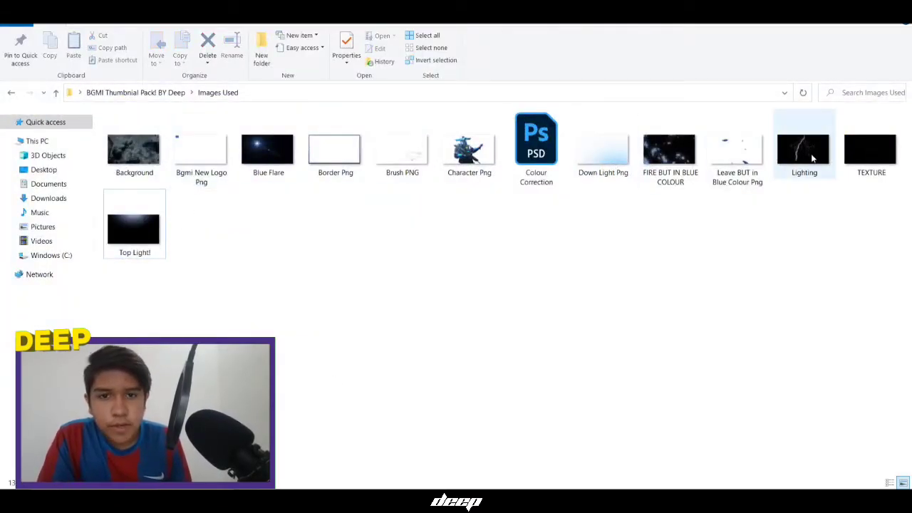
{"action": "left_click", "coordinate": [542, 214]}
{"action": "left_click_drag", "start_coordinate": [470, 164], "coordinate": [446, 280]}
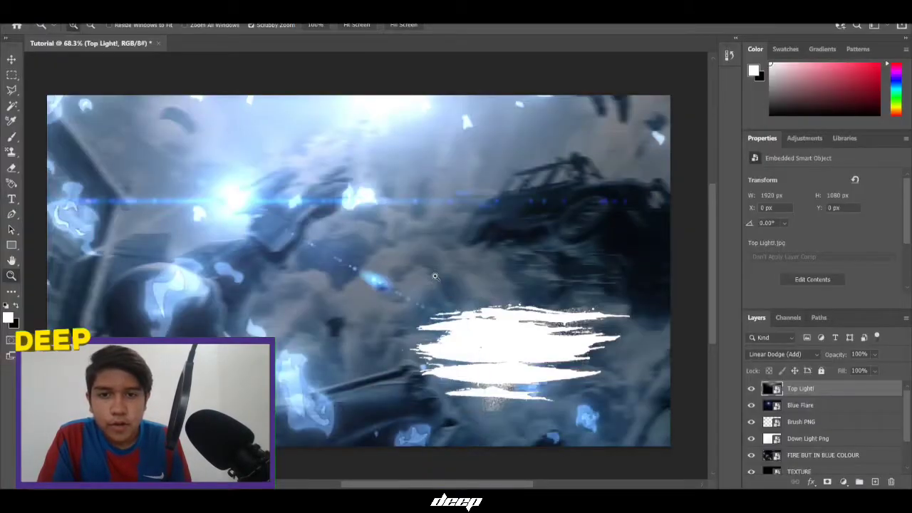
Commit the Character Png layer and scale it up to about 102% (1267×1102 px)
{"action": "left_click", "coordinate": [585, 25]}
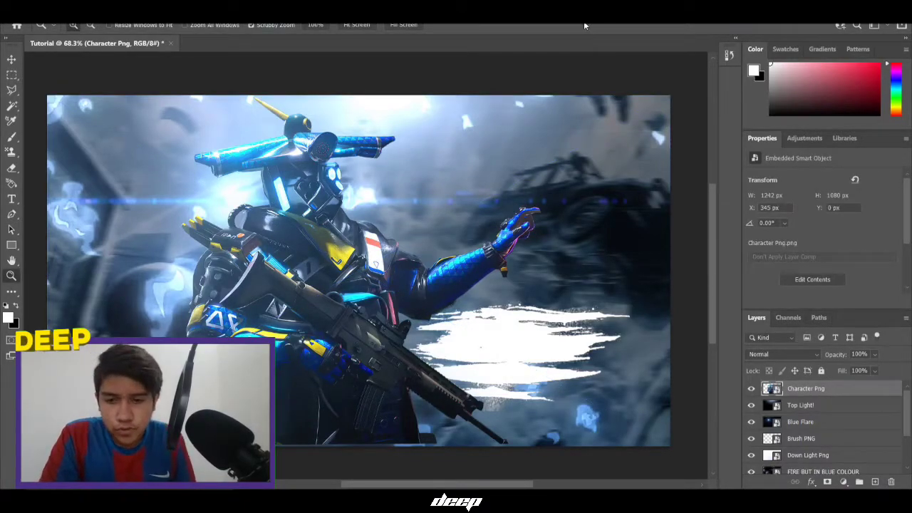
{"action": "key", "text": "ctrl+t"}
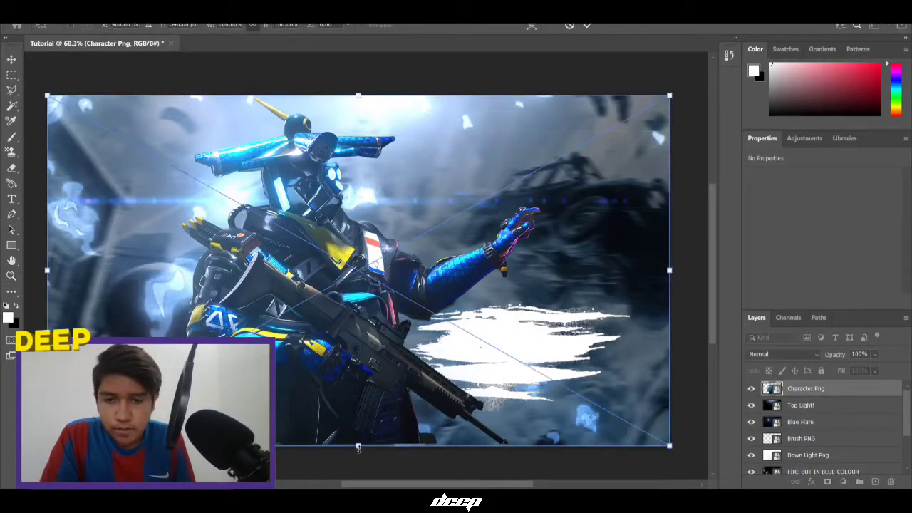
{"action": "left_click_drag", "start_coordinate": [358, 446], "coordinate": [359, 454]}
{"action": "left_click", "coordinate": [588, 25]}
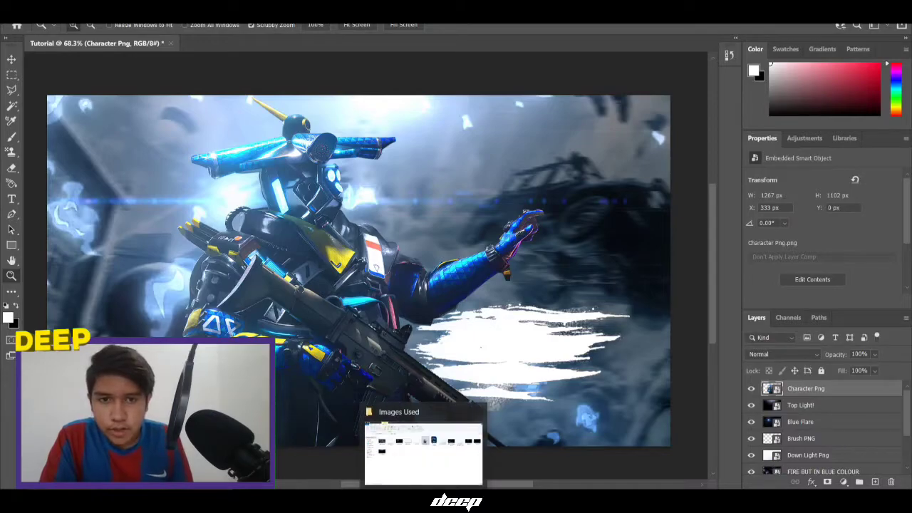
Place the Lighting bolt image from the images folder into the composition
{"action": "left_click", "coordinate": [425, 440]}
{"action": "left_click_drag", "start_coordinate": [796, 167], "coordinate": [427, 314]}
{"action": "left_click", "coordinate": [587, 25]}
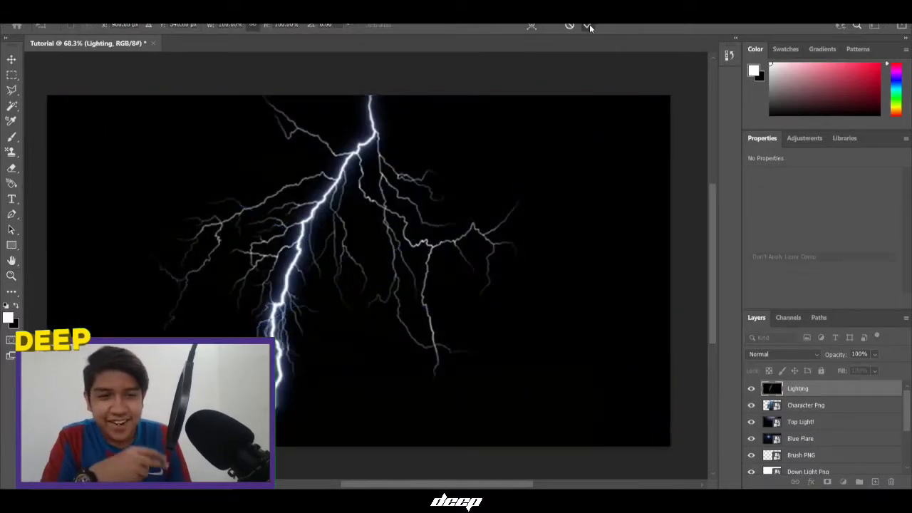
{"action": "key", "text": "z"}
Set the Lighting layer to Linear Dodge (Add) and move it below Character Png
{"action": "left_click", "coordinate": [783, 357]}
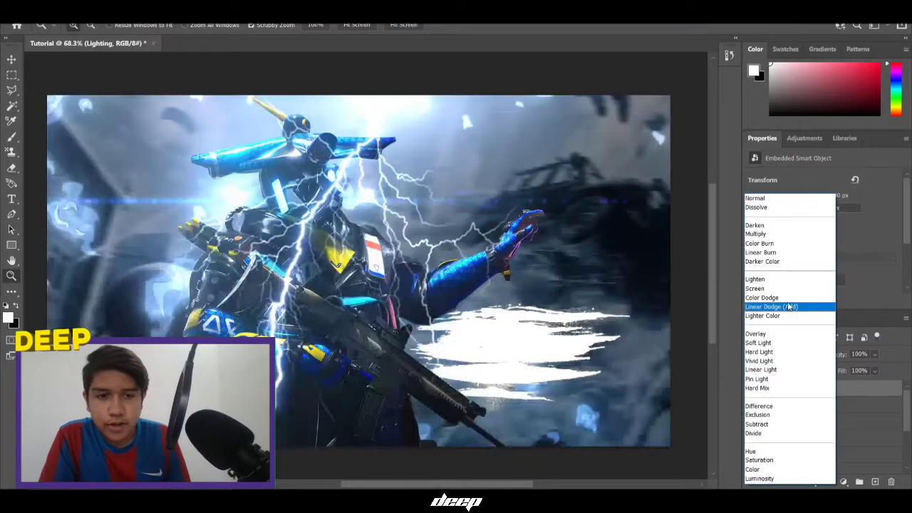
{"action": "left_click", "coordinate": [783, 306]}
{"action": "left_click_drag", "start_coordinate": [790, 388], "coordinate": [789, 408]}
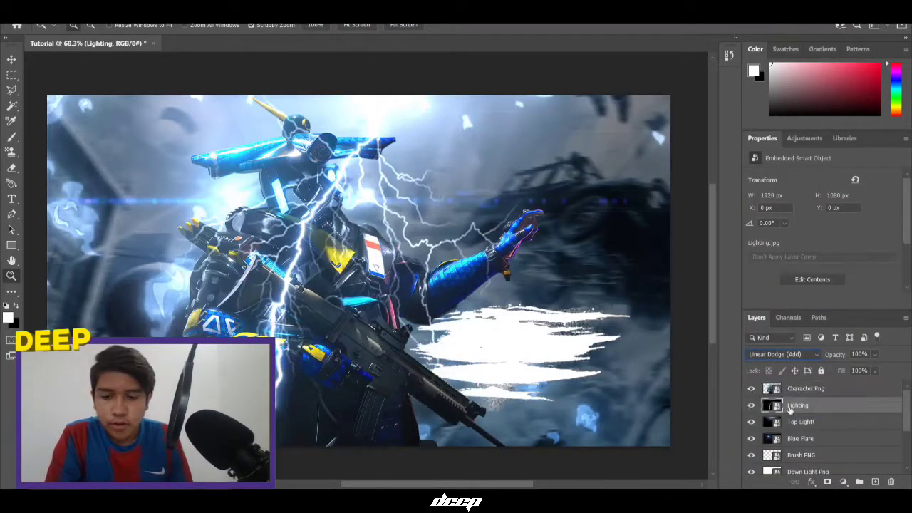
{"action": "key", "text": "ctrl+t"}
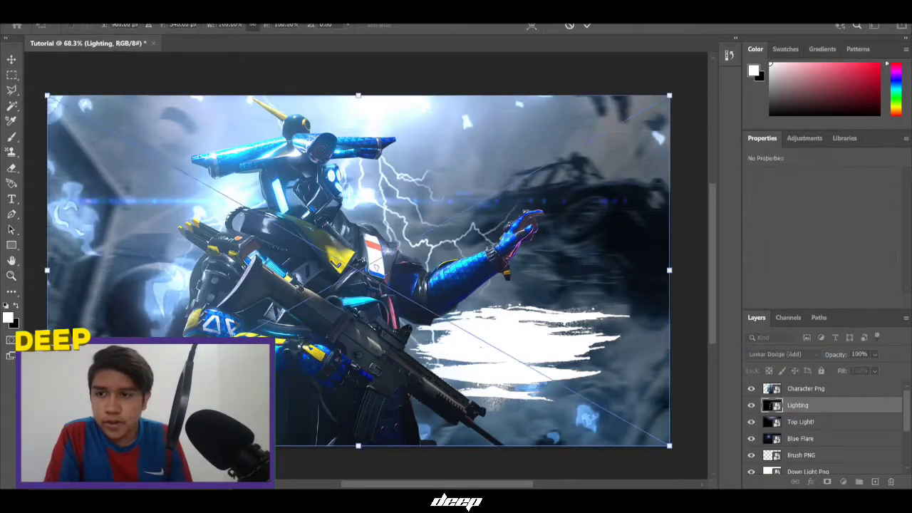
{"action": "left_click", "coordinate": [120, 24]}
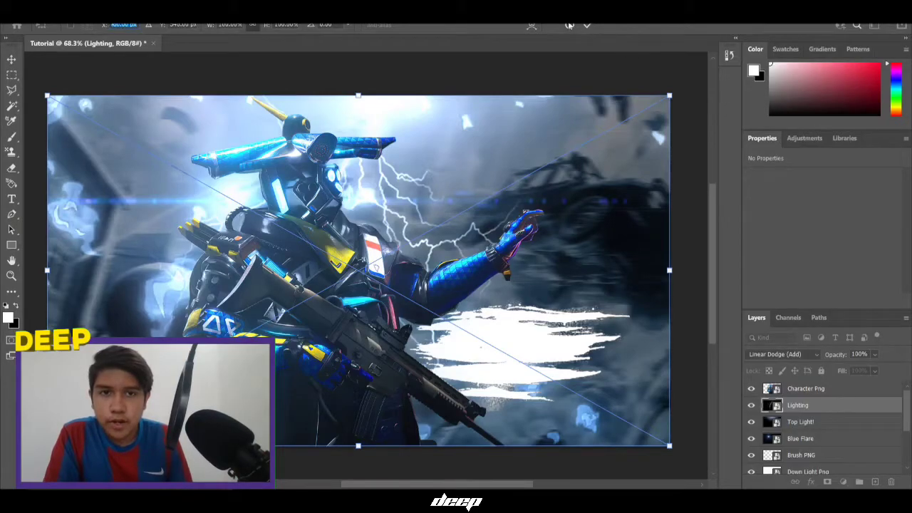
{"action": "left_click", "coordinate": [570, 25]}
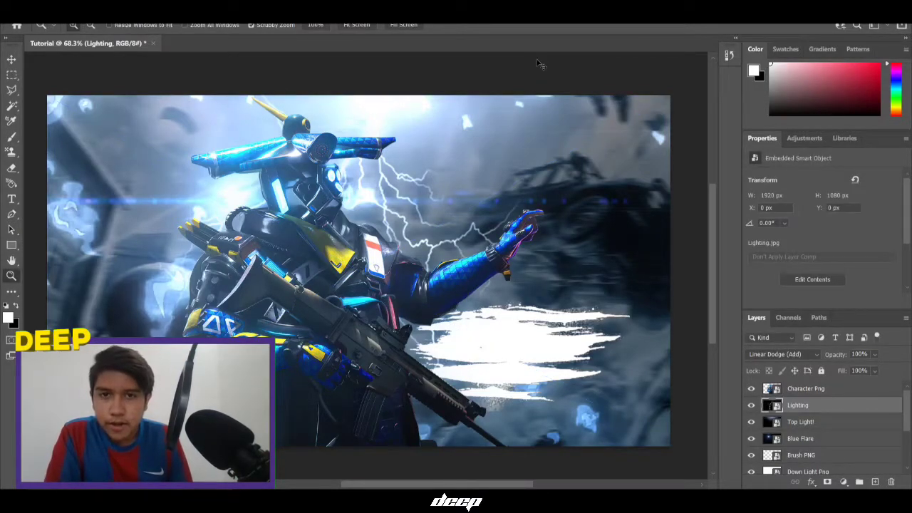
{"action": "key", "text": "ctrl+t"}
{"action": "left_click", "coordinate": [569, 26]}
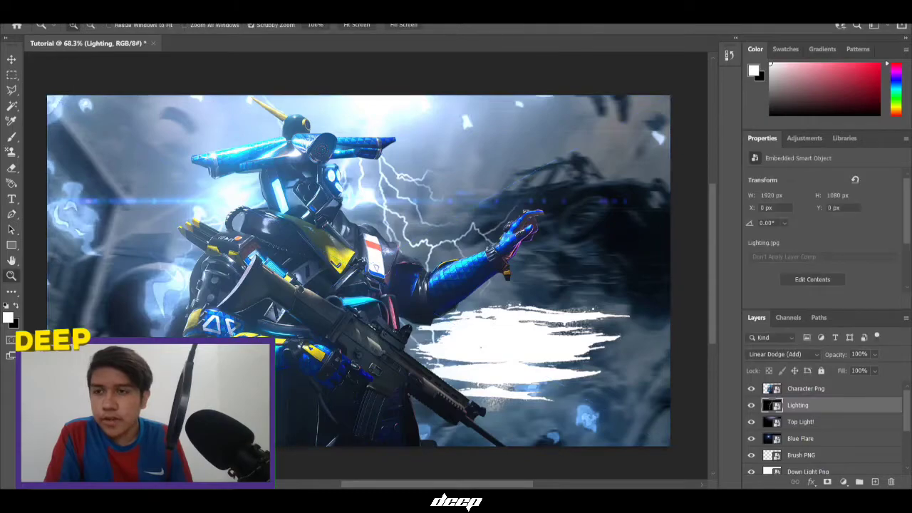
Free-transform the Lighting layer and scrub its X position to the right
{"action": "left_click", "coordinate": [42, 28]}
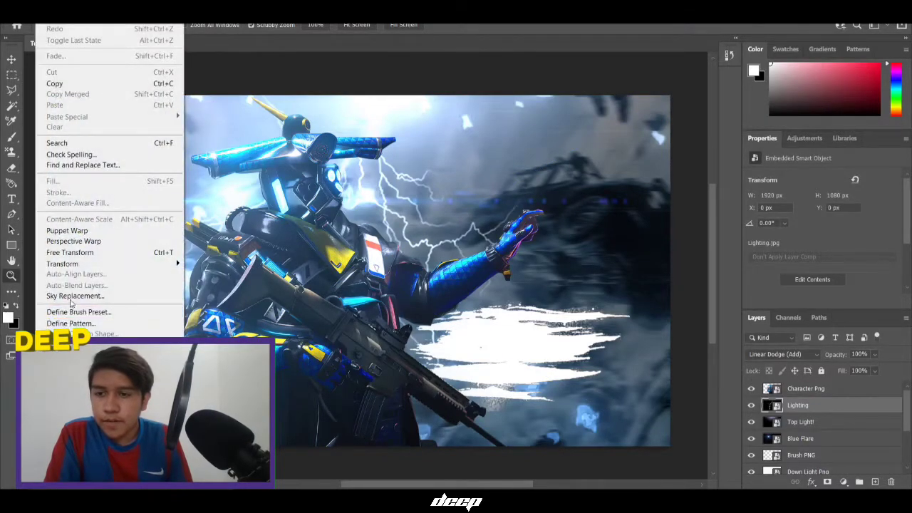
{"action": "mouse_move", "coordinate": [72, 264]}
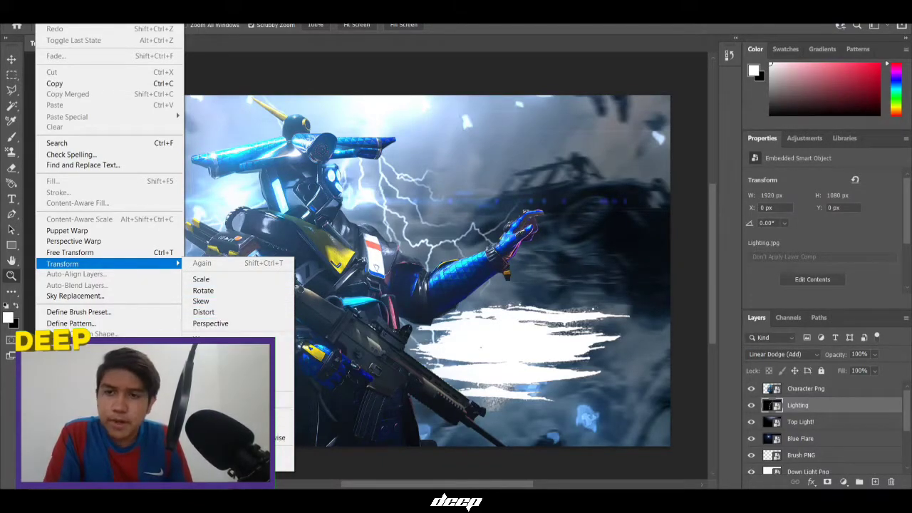
{"action": "left_click", "coordinate": [352, 235]}
{"action": "key", "text": "ctrl+t"}
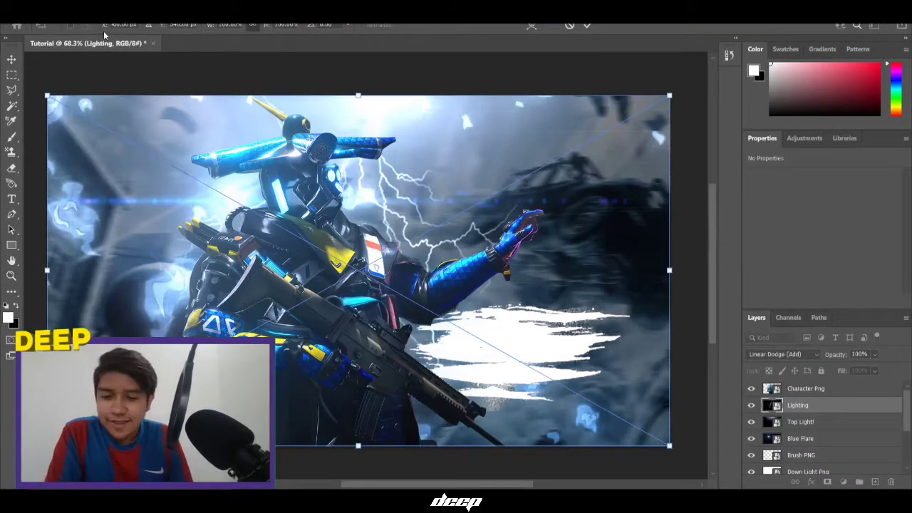
{"action": "left_click_drag", "start_coordinate": [104, 28], "coordinate": [435, 59]}
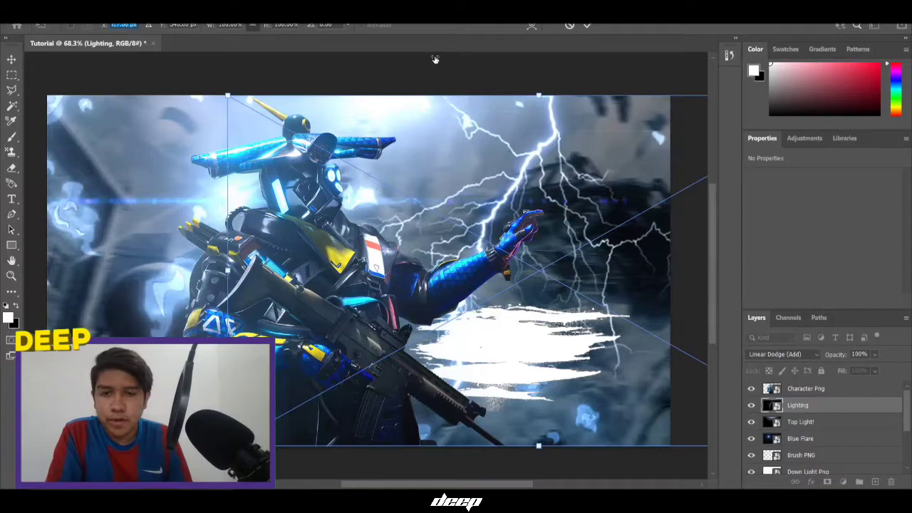
Keep Lighting at 1920×1080, nudge it slightly left to X 484 px, and apply
{"action": "scroll", "coordinate": [438, 72], "scroll_direction": "down", "scroll_amount": 2}
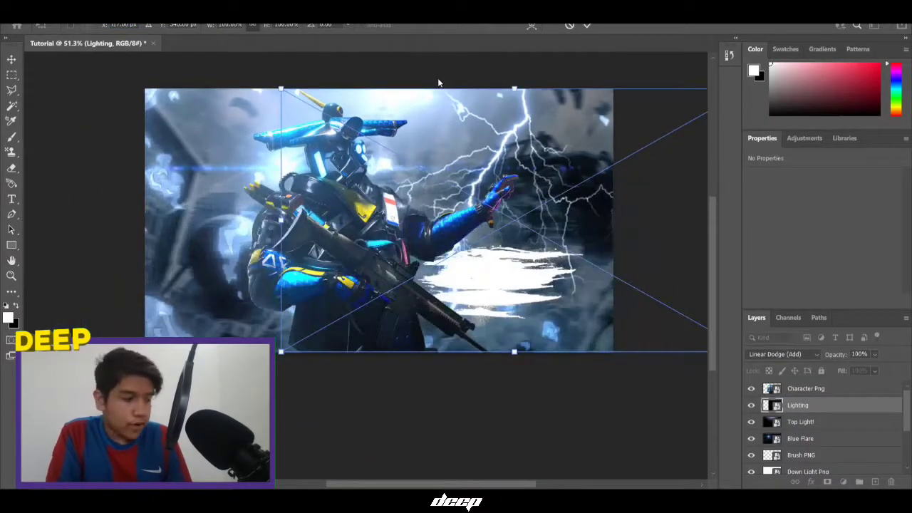
{"action": "scroll", "coordinate": [423, 269], "scroll_direction": "down", "scroll_amount": 1}
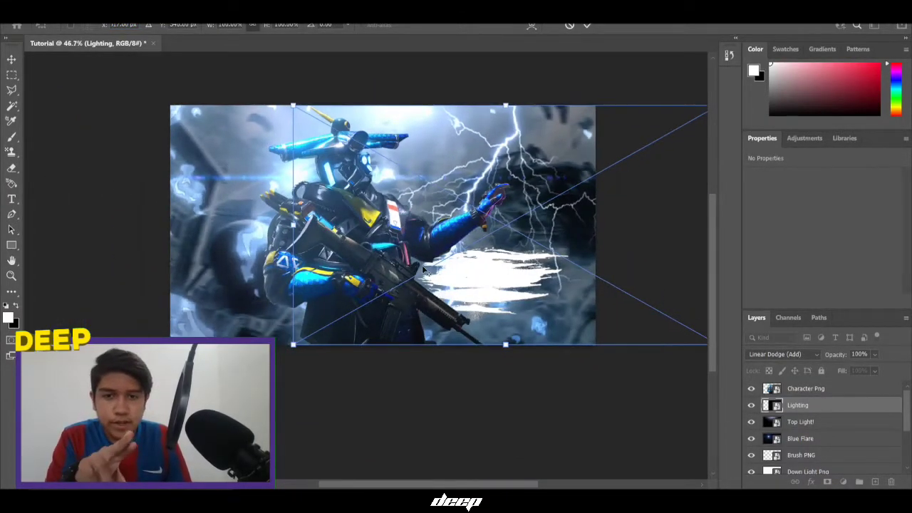
{"action": "scroll", "coordinate": [423, 269], "scroll_direction": "down", "scroll_amount": 3}
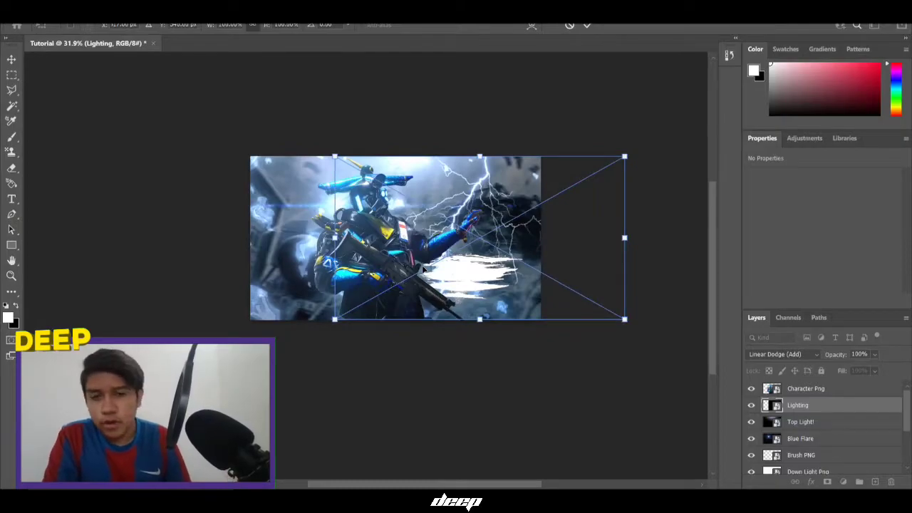
{"action": "scroll", "coordinate": [423, 270], "scroll_direction": "up", "scroll_amount": 1}
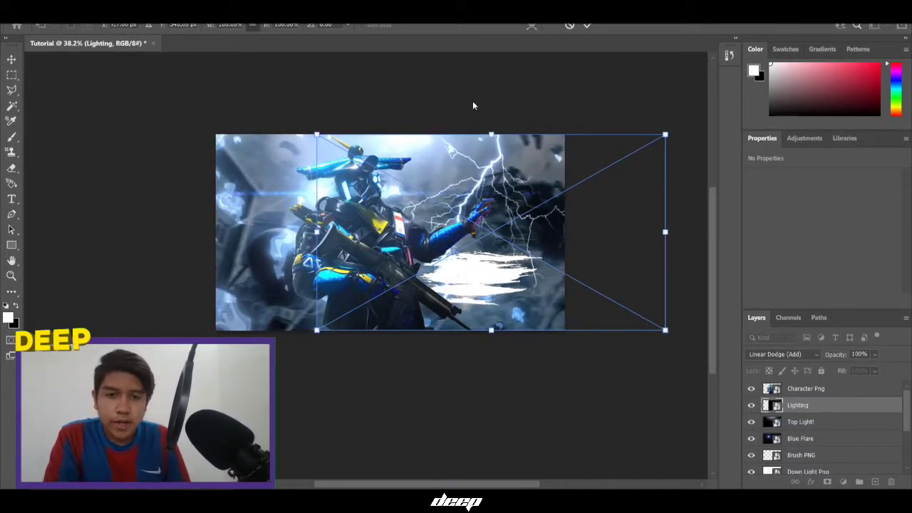
{"action": "mouse_move", "coordinate": [491, 331]}
{"action": "left_mouse_down"}
{"action": "mouse_move", "coordinate": [491, 255]}
{"action": "mouse_move", "coordinate": [489, 328]}
{"action": "left_mouse_up"}
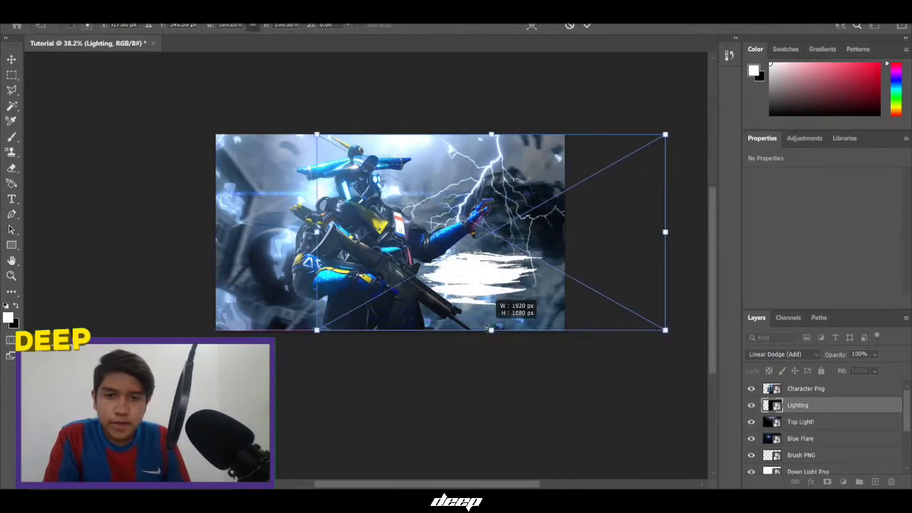
{"action": "left_click_drag", "start_coordinate": [498, 282], "coordinate": [482, 282]}
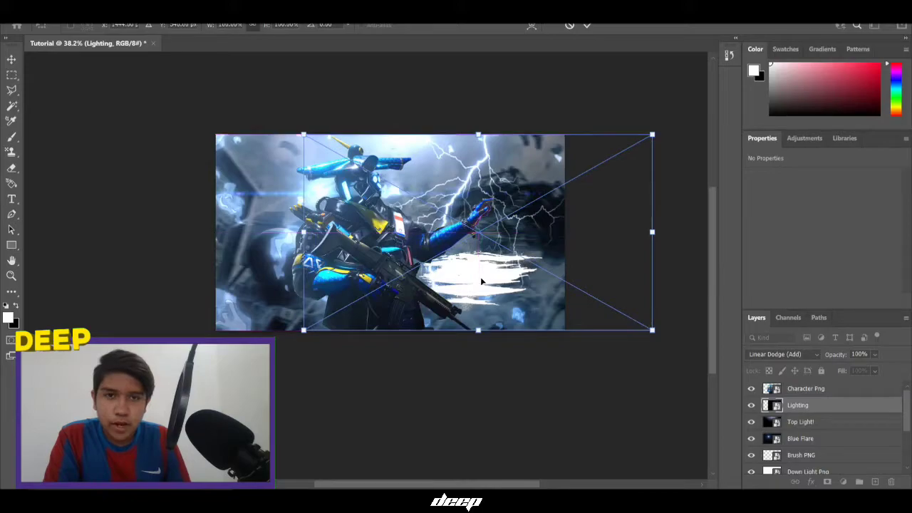
{"action": "left_click", "coordinate": [587, 25]}
{"action": "scroll", "coordinate": [449, 156], "scroll_direction": "up", "scroll_amount": 3}
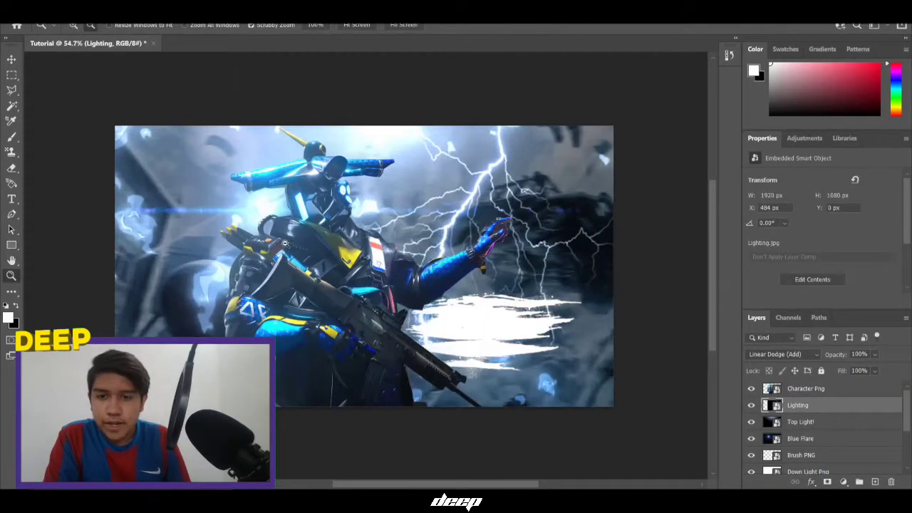
{"action": "scroll", "coordinate": [286, 245], "scroll_direction": "up", "scroll_amount": 1}
{"action": "scroll", "coordinate": [258, 311], "scroll_direction": "up", "scroll_amount": 1}
{"action": "scroll", "coordinate": [337, 369], "scroll_direction": "down", "scroll_amount": 2}
{"action": "scroll", "coordinate": [339, 376], "scroll_direction": "up", "scroll_amount": 2}
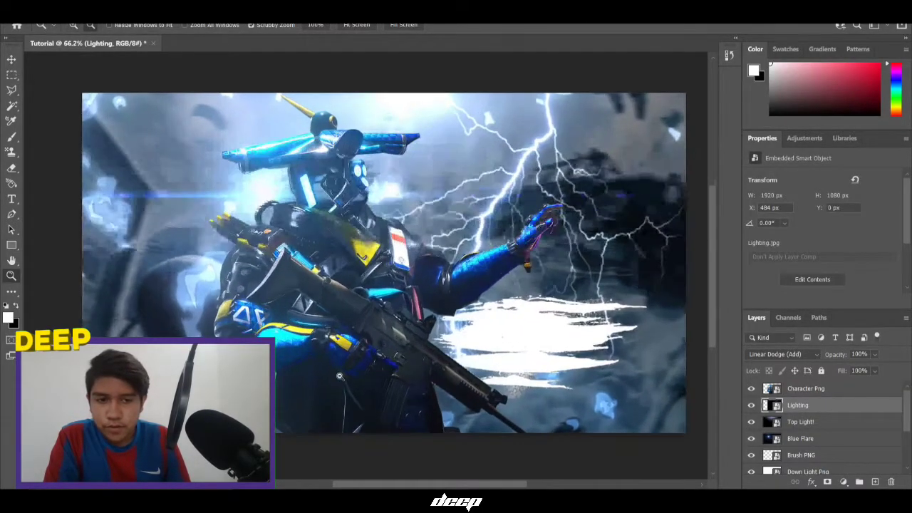
Add a new empty layer above the Character Png layer
{"action": "left_click", "coordinate": [854, 389]}
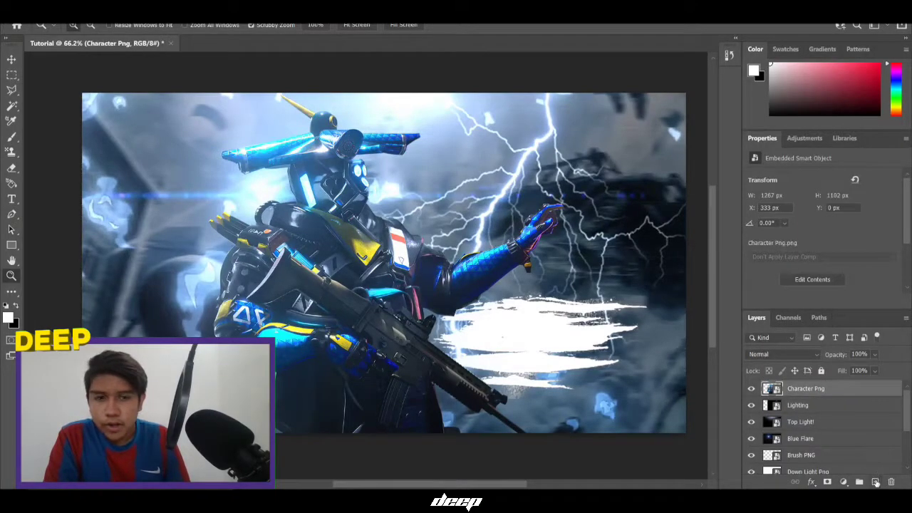
{"action": "left_click", "coordinate": [876, 483]}
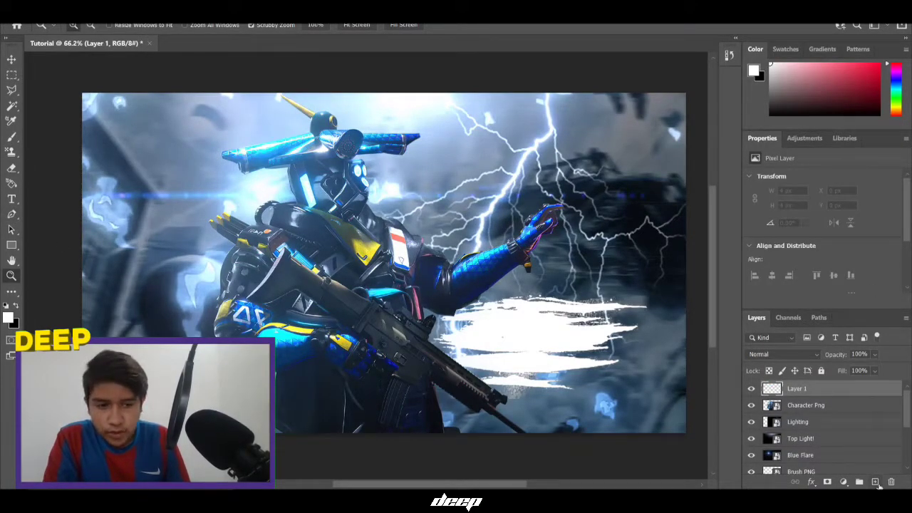
{"action": "key", "text": "ctrl+z"}
{"action": "left_click", "coordinate": [876, 483]}
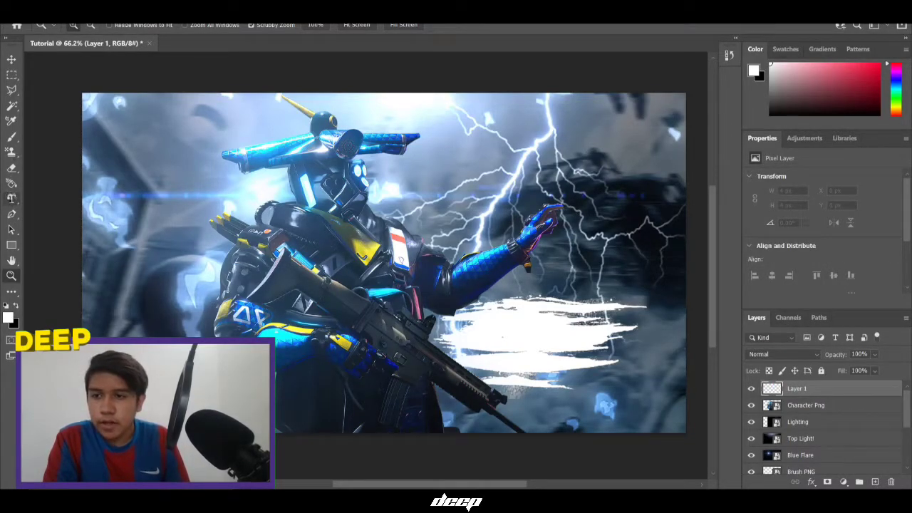
Type 'Bgmi' at the canvas left in roastink demo font at about 177 pt
{"action": "left_click", "coordinate": [12, 197]}
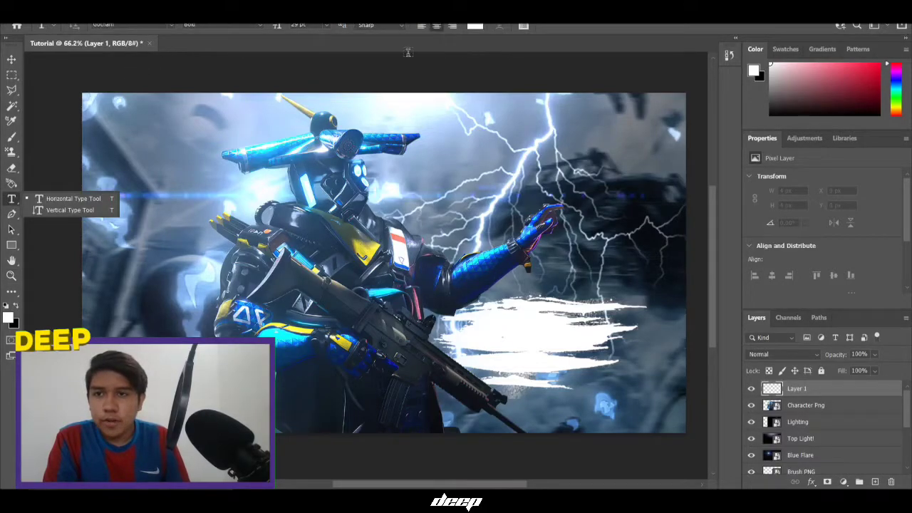
{"action": "left_click", "coordinate": [155, 26]}
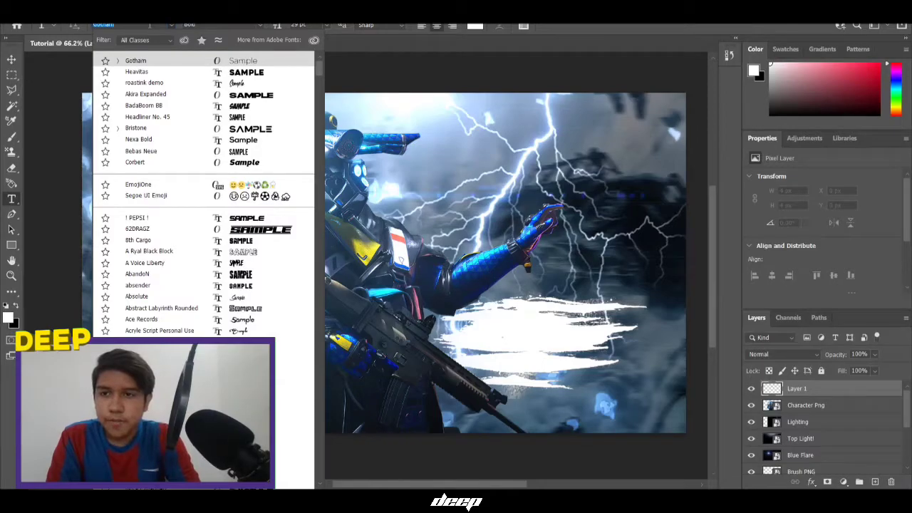
{"action": "left_click", "coordinate": [165, 84]}
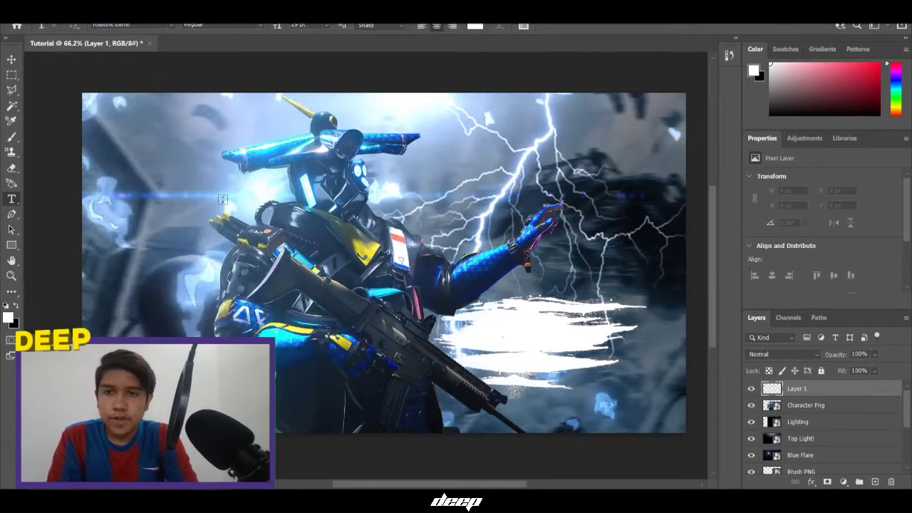
{"action": "left_click_drag", "start_coordinate": [274, 27], "coordinate": [362, 25]}
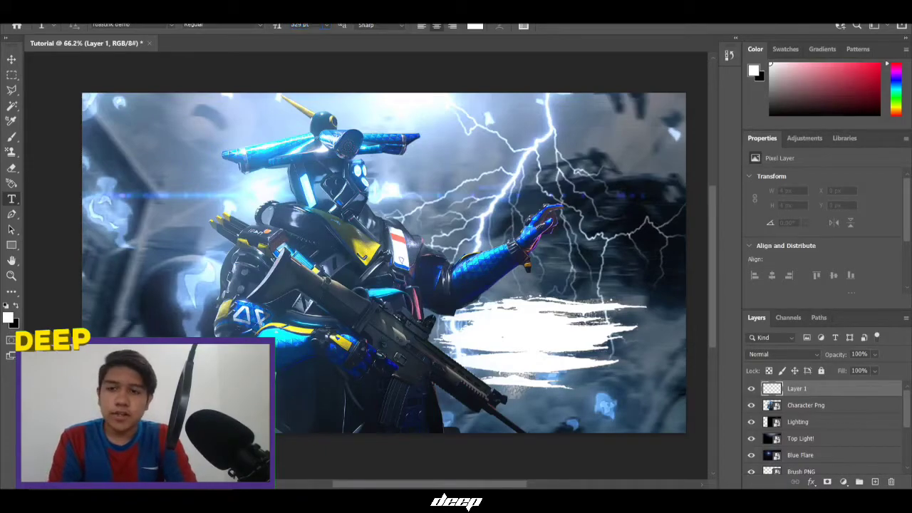
{"action": "left_click", "coordinate": [131, 229]}
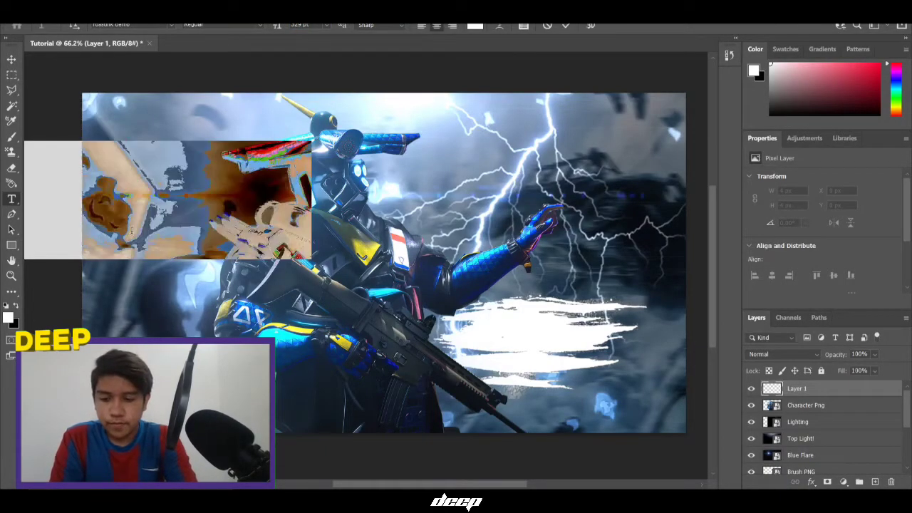
{"action": "type", "text": "DEEP"}
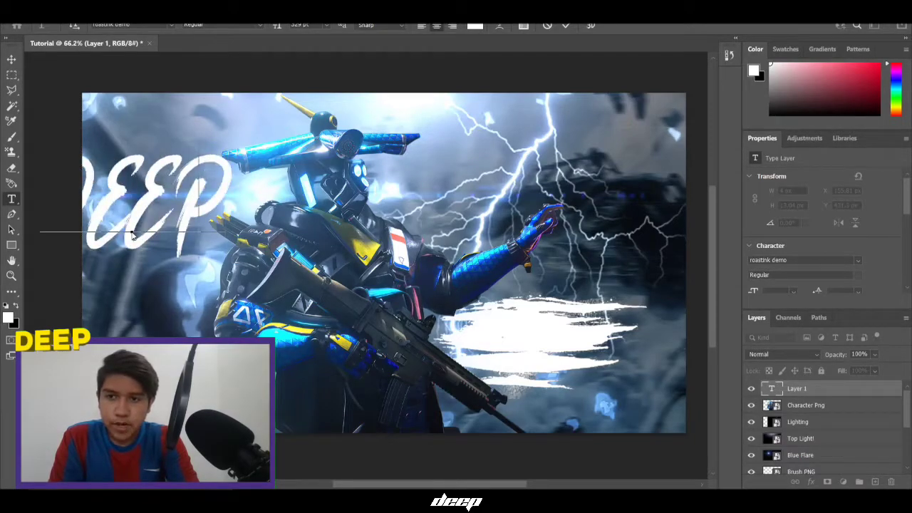
{"action": "key", "text": "BackSpace"}
{"action": "key", "text": "BackSpace"}
{"action": "key", "text": "BackSpace"}
{"action": "key", "text": "BackSpace"}
{"action": "type", "text": "Deep"}
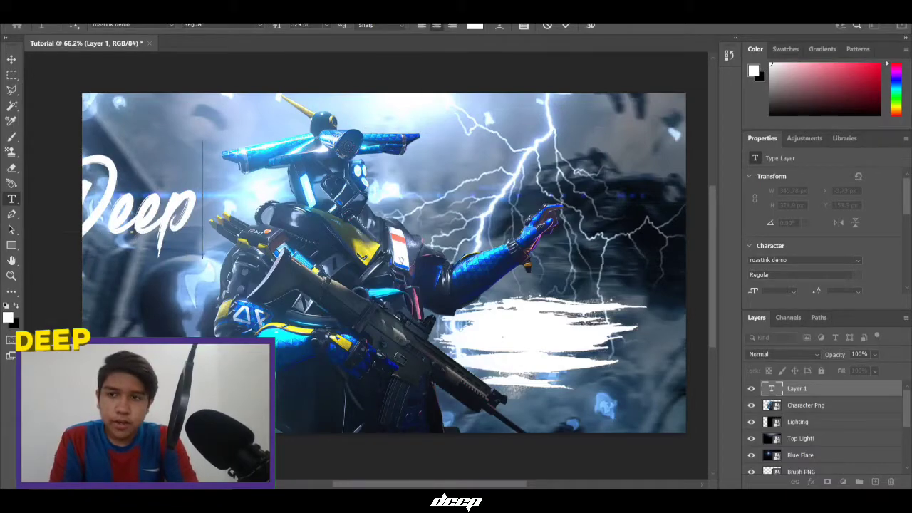
{"action": "key", "text": "ctrl+a"}
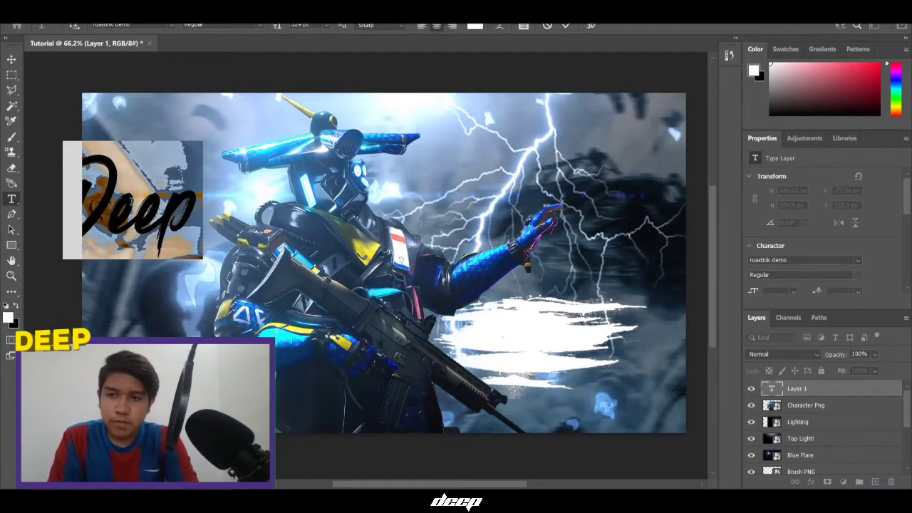
{"action": "type", "text": "Bgmi"}
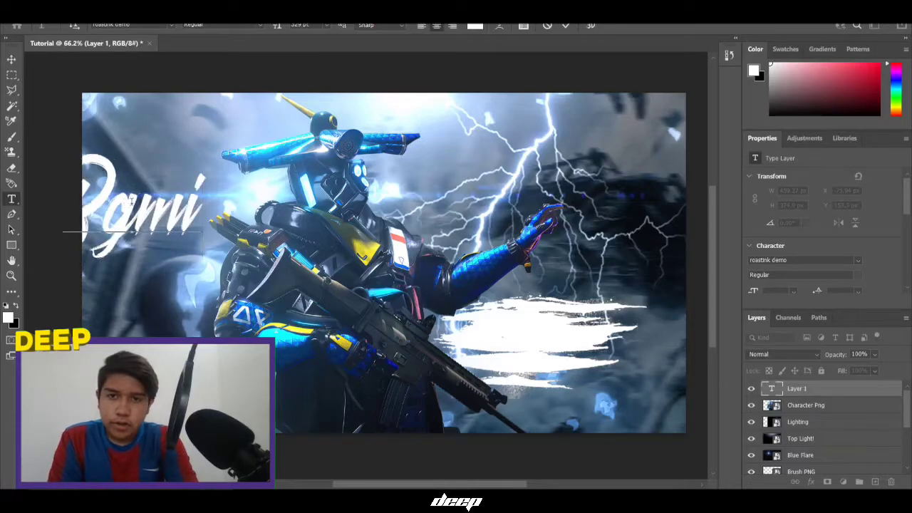
Commit the Bgmi text and centre it horizontally and vertically on the canvas
{"action": "left_click", "coordinate": [565, 25]}
{"action": "left_click", "coordinate": [12, 60]}
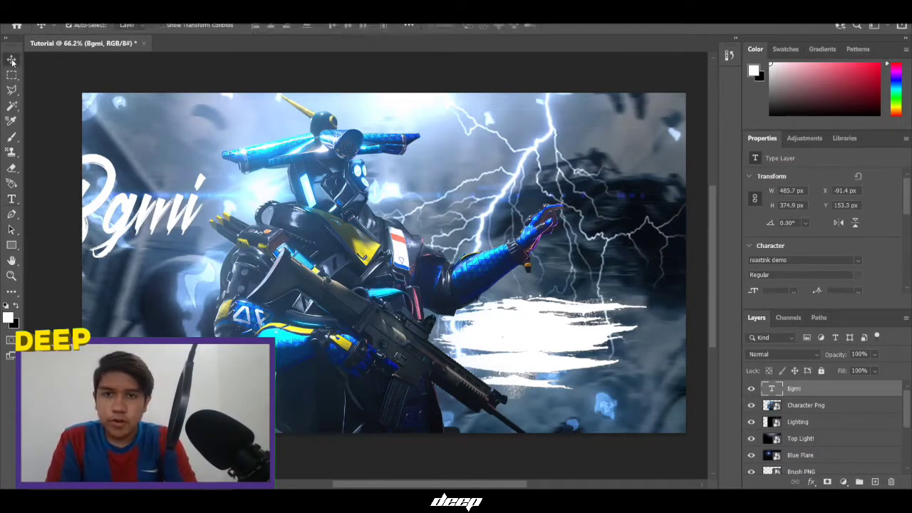
{"action": "left_click", "coordinate": [408, 26]}
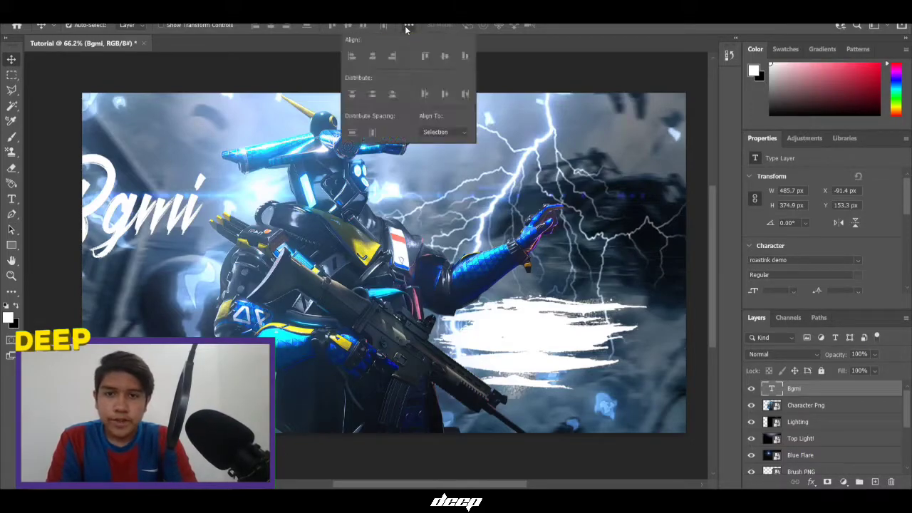
{"action": "left_click", "coordinate": [452, 134]}
{"action": "left_click", "coordinate": [430, 151]}
{"action": "left_click", "coordinate": [256, 26]}
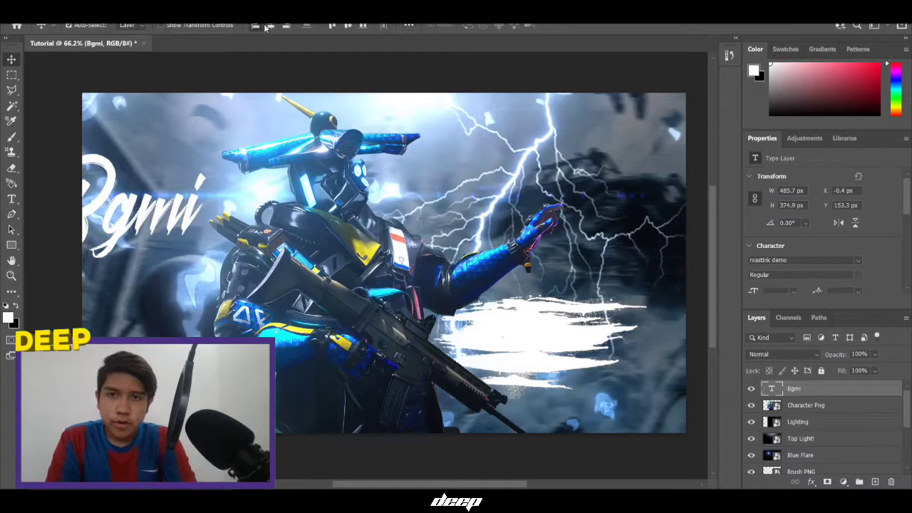
{"action": "left_click", "coordinate": [271, 26]}
{"action": "left_click", "coordinate": [347, 26]}
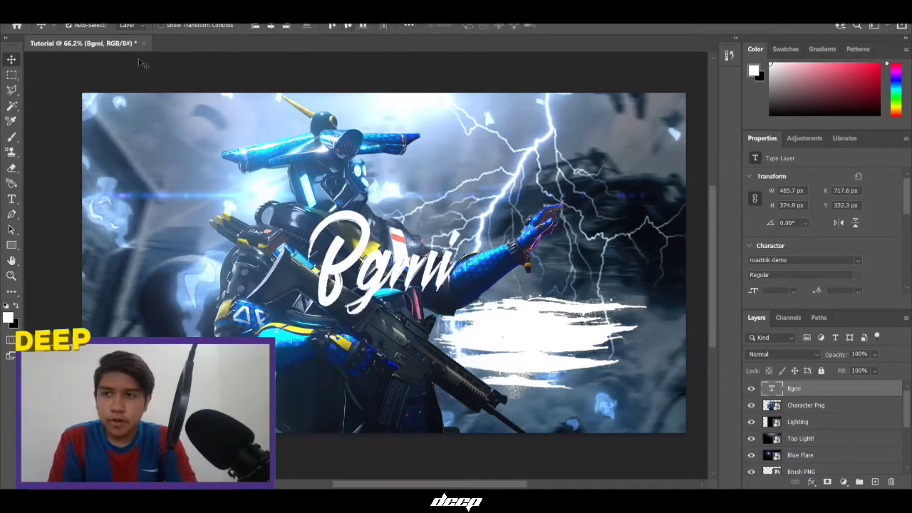
Scale Bgmi proportionally to about 343% and move its layer below Character Png
{"action": "left_click", "coordinate": [12, 77]}
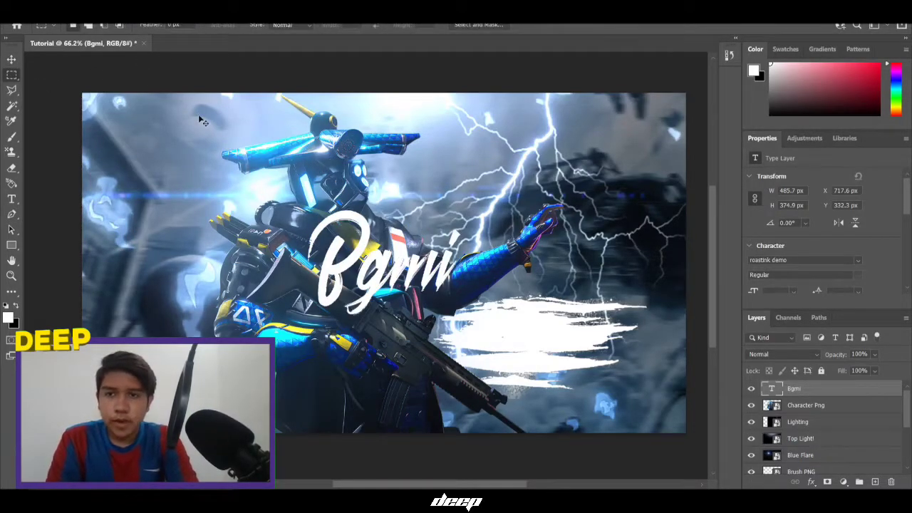
{"action": "key", "text": "ctrl+t"}
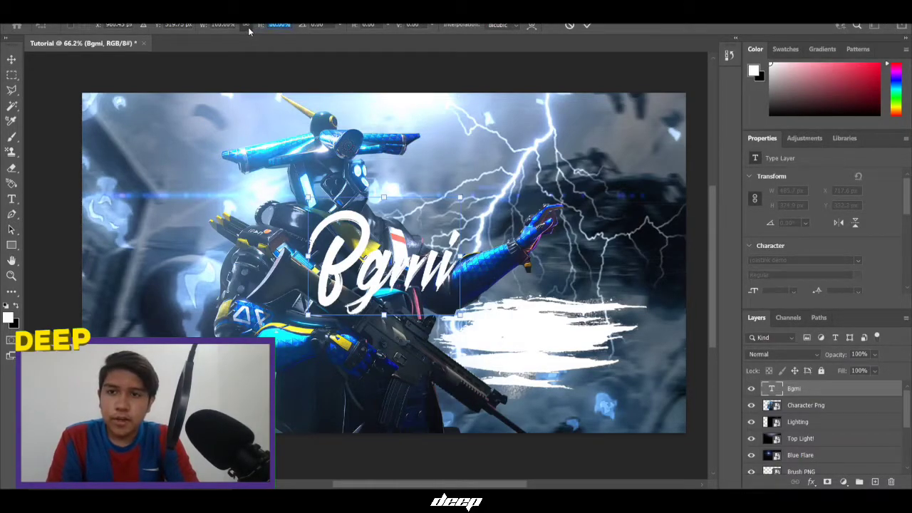
{"action": "left_click", "coordinate": [248, 27]}
{"action": "left_click_drag", "start_coordinate": [260, 27], "coordinate": [377, 95]}
{"action": "left_click", "coordinate": [589, 25]}
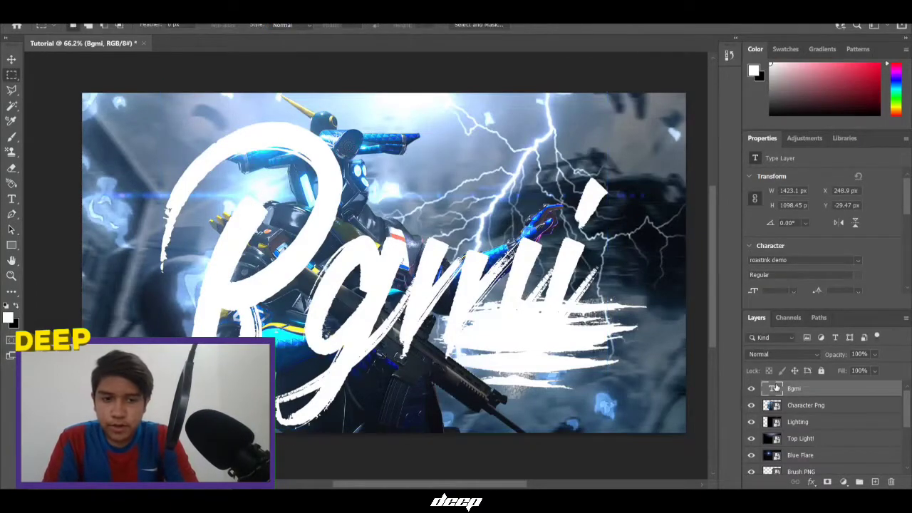
{"action": "left_click_drag", "start_coordinate": [782, 390], "coordinate": [796, 410]}
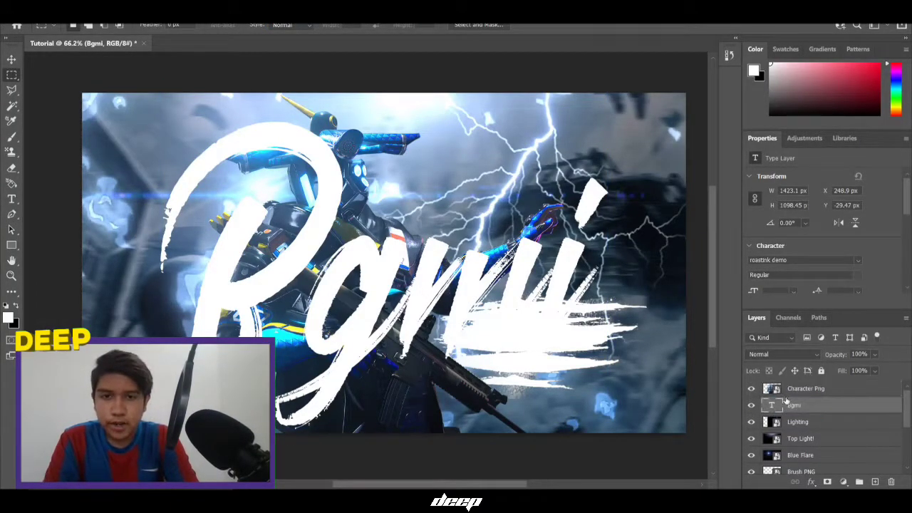
Add a Color Overlay of bright blue #20a1fb, sampled from the canvas, to Bgmi
{"action": "right_click", "coordinate": [796, 409]}
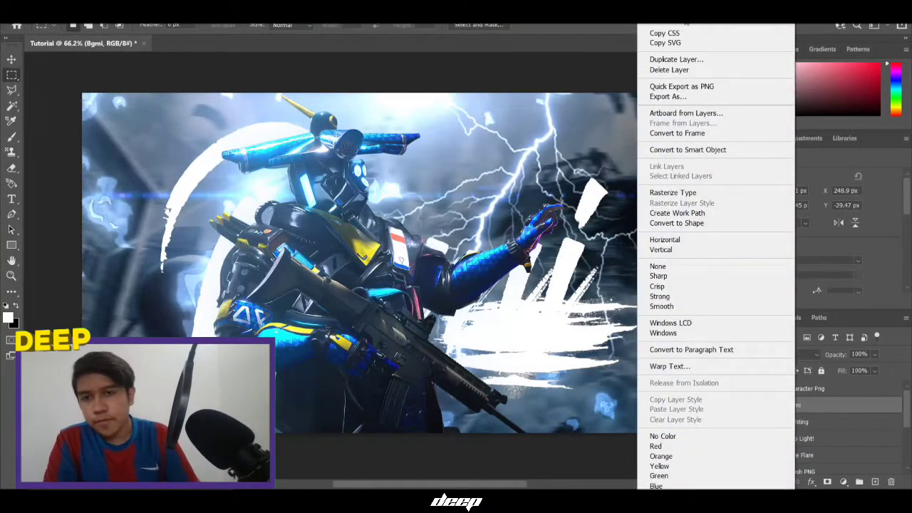
{"action": "key", "text": "Escape"}
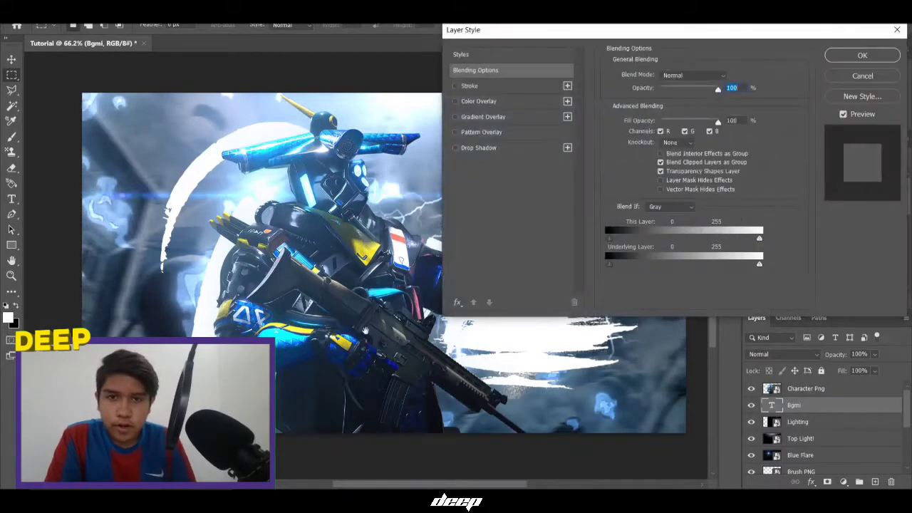
{"action": "left_click", "coordinate": [476, 101]}
{"action": "left_click", "coordinate": [729, 76]}
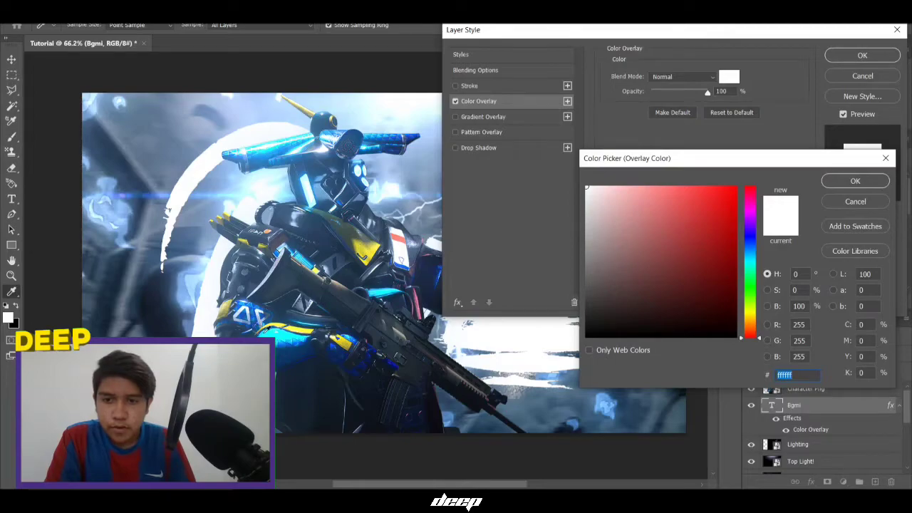
{"action": "left_click", "coordinate": [271, 336]}
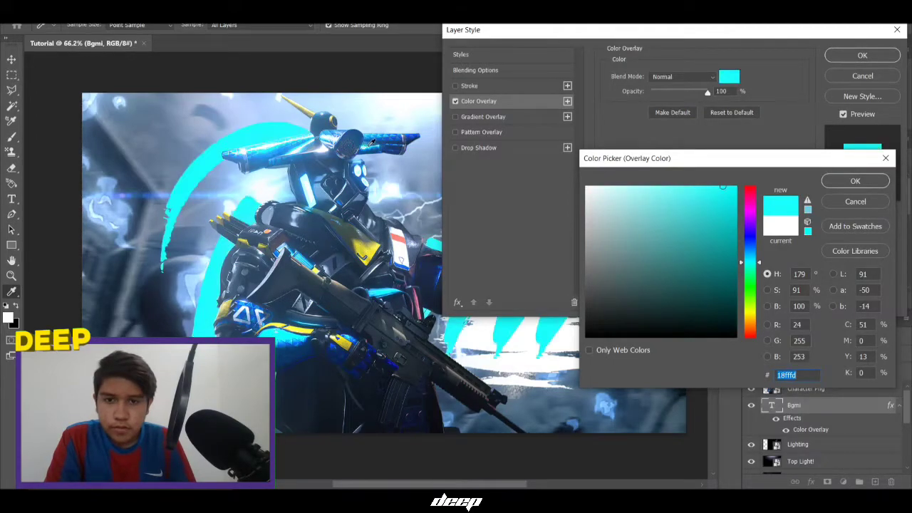
{"action": "left_click", "coordinate": [376, 165]}
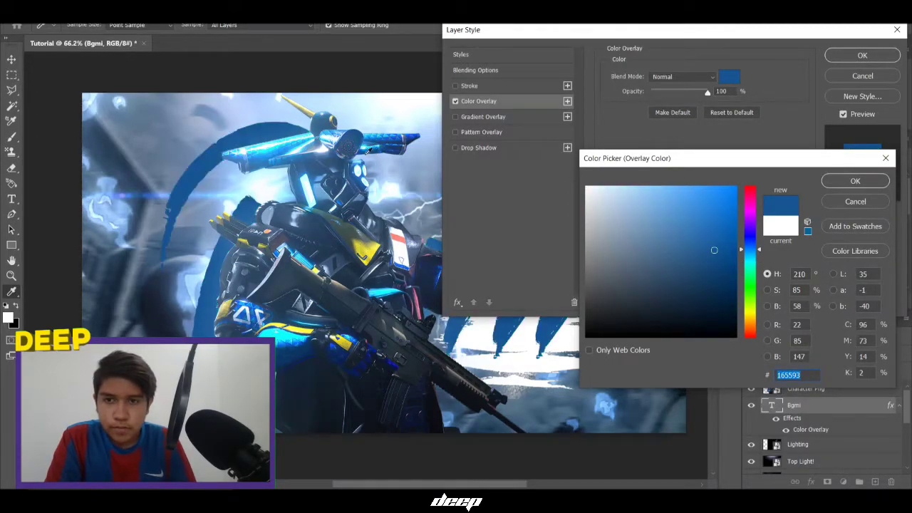
{"action": "left_click", "coordinate": [287, 147]}
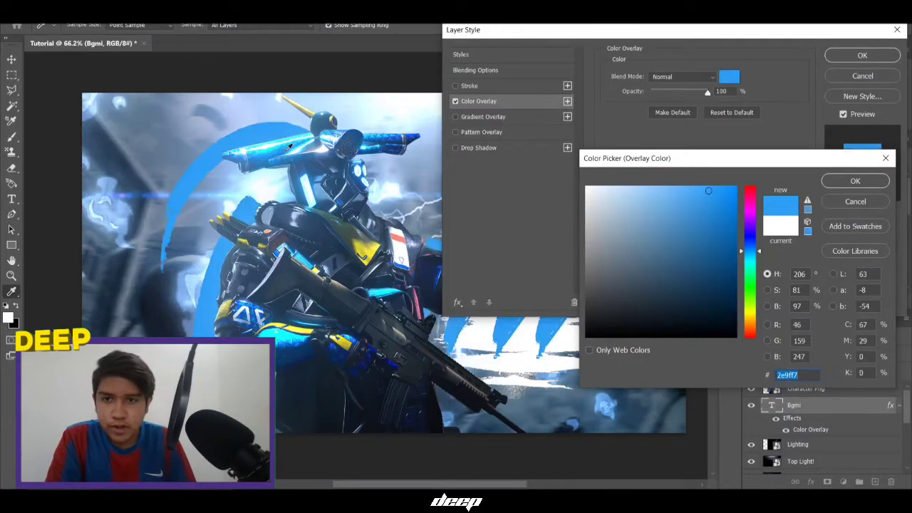
{"action": "left_click", "coordinate": [283, 145]}
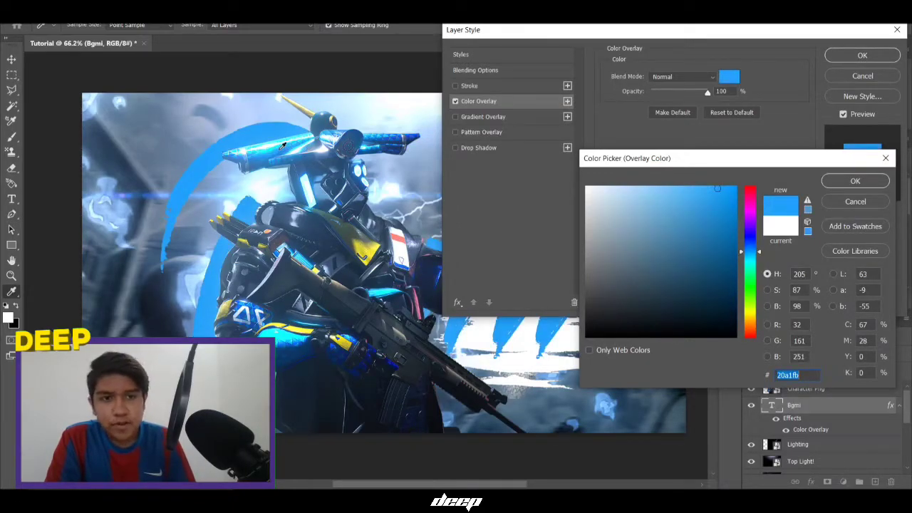
{"action": "left_click", "coordinate": [853, 181]}
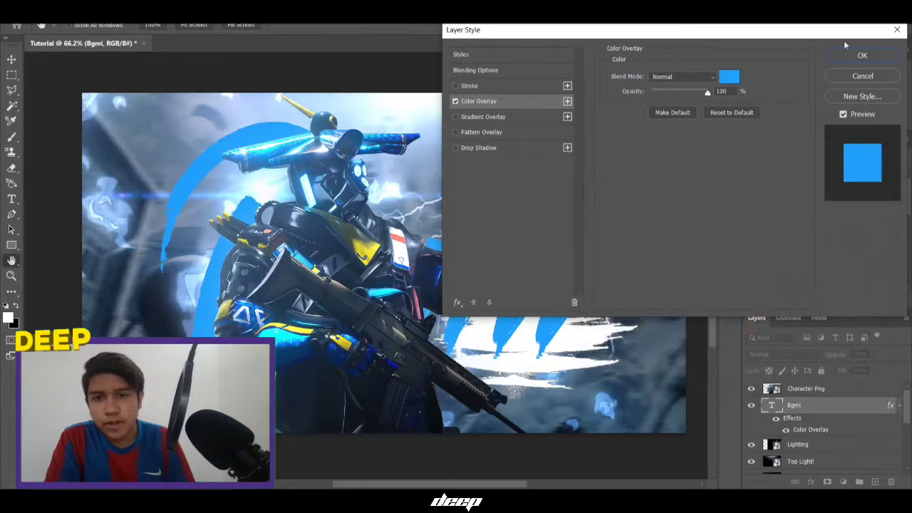
{"action": "left_click", "coordinate": [848, 57]}
Try moving and scaling the blue title to 90%, cancelling both transforms
{"action": "key", "text": "ctrl+t"}
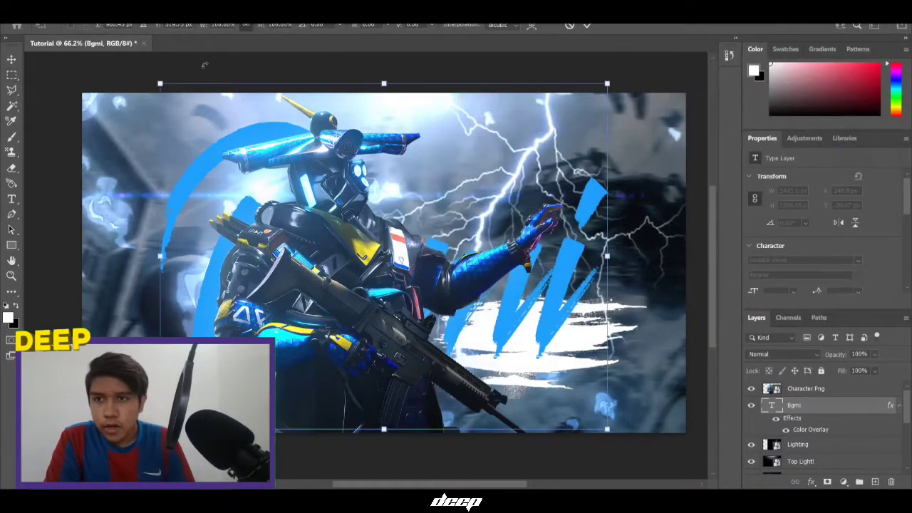
{"action": "left_click_drag", "start_coordinate": [417, 307], "coordinate": [332, 314]}
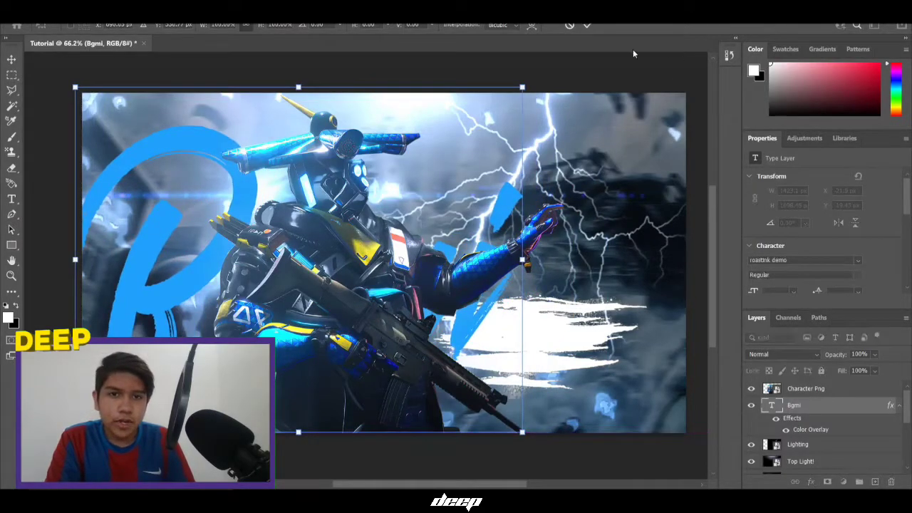
{"action": "left_click", "coordinate": [569, 27]}
{"action": "key", "text": "ctrl+t"}
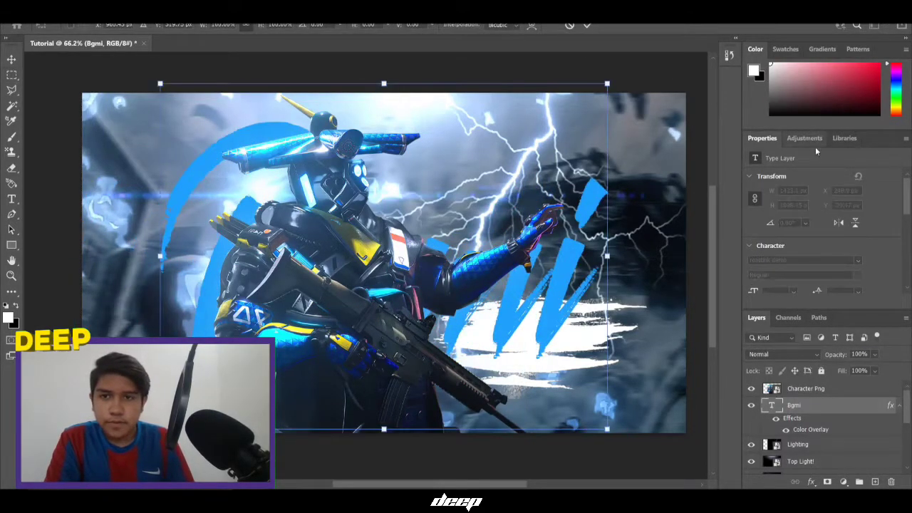
{"action": "mouse_move", "coordinate": [256, 27]}
{"action": "left_mouse_down"}
{"action": "mouse_move", "coordinate": [238, 29]}
{"action": "mouse_move", "coordinate": [249, 28]}
{"action": "left_mouse_up"}
{"action": "left_click", "coordinate": [570, 26]}
Halve the title's font size and extend it to read 'Bgmi Thumbnial'
{"action": "key", "text": "t"}
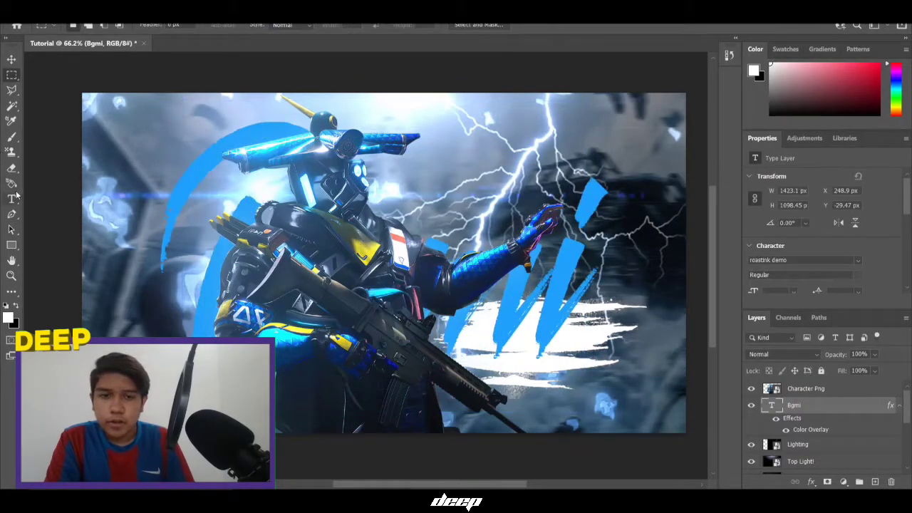
{"action": "left_click", "coordinate": [576, 253]}
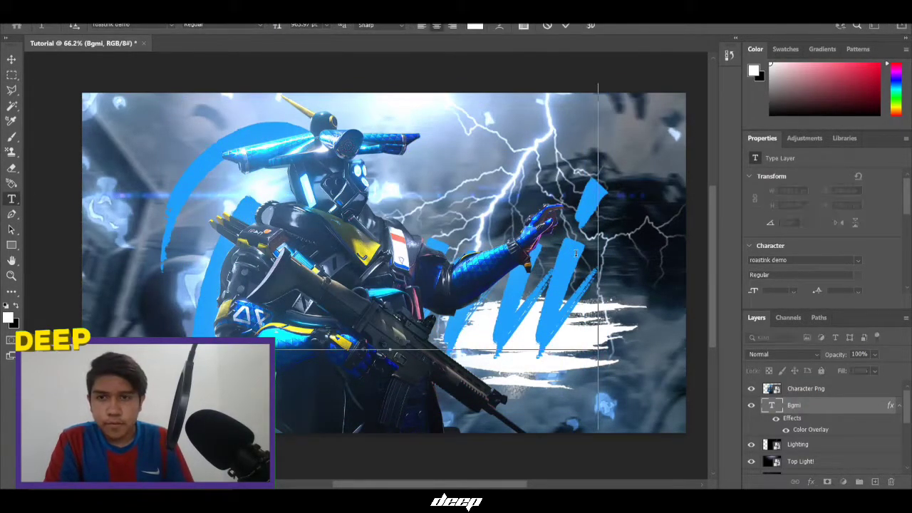
{"action": "left_click", "coordinate": [547, 26]}
{"action": "mouse_move", "coordinate": [282, 25]}
{"action": "left_mouse_down"}
{"action": "mouse_move", "coordinate": [202, 54]}
{"action": "mouse_move", "coordinate": [241, 31]}
{"action": "mouse_move", "coordinate": [278, 34]}
{"action": "mouse_move", "coordinate": [263, 29]}
{"action": "left_mouse_up"}
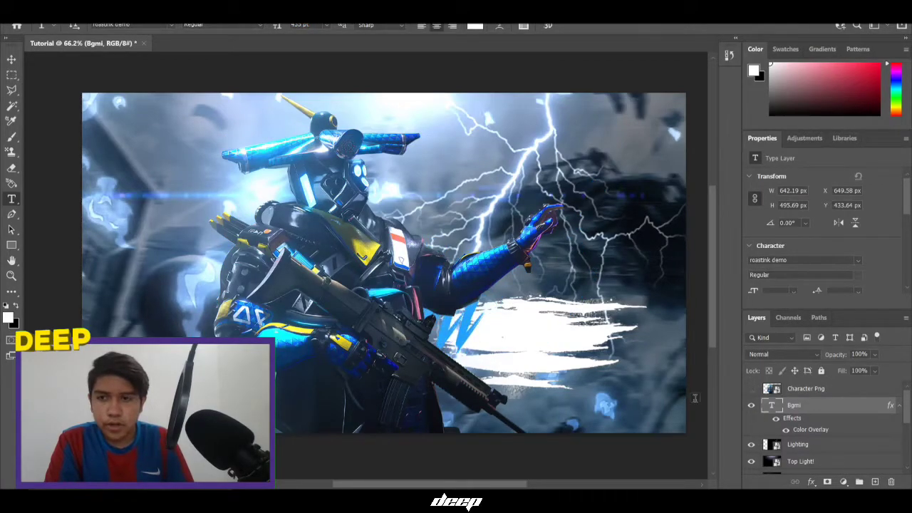
{"action": "left_click", "coordinate": [457, 357]}
{"action": "type", "text": "T"}
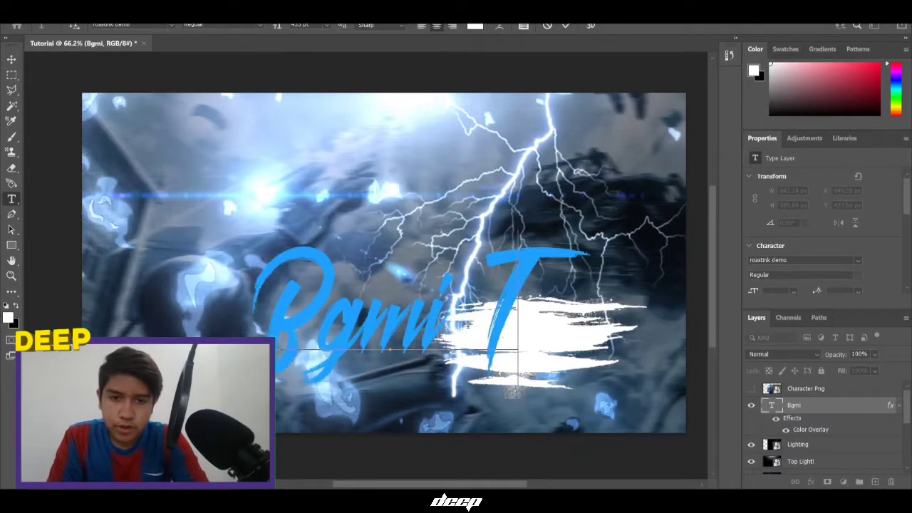
{"action": "type", "text": "humbnial"}
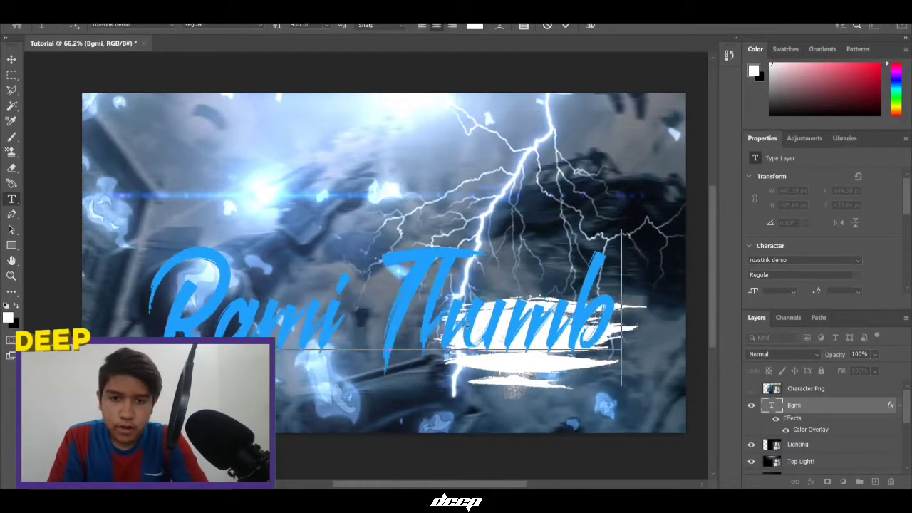
{"action": "left_click", "coordinate": [566, 26]}
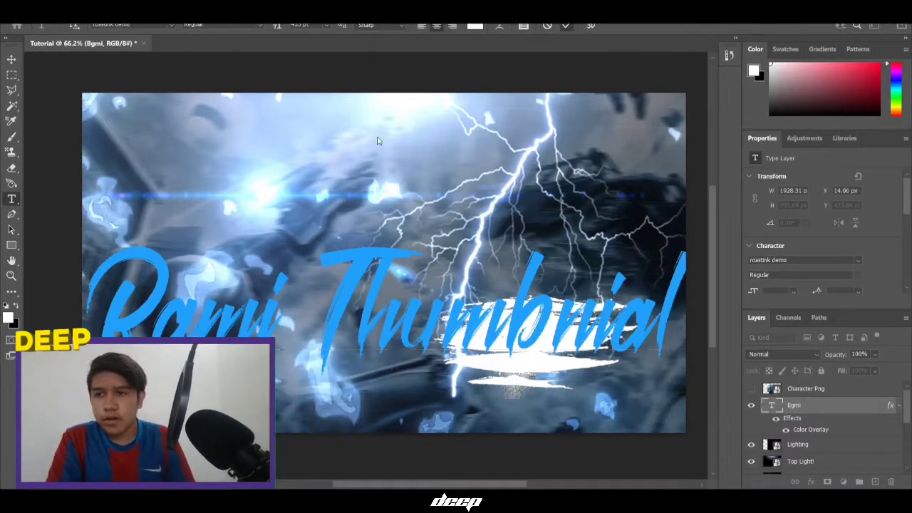
Centre the title on the canvas and make the Character Png layer visible again
{"action": "left_click", "coordinate": [11, 57]}
{"action": "left_click", "coordinate": [271, 26]}
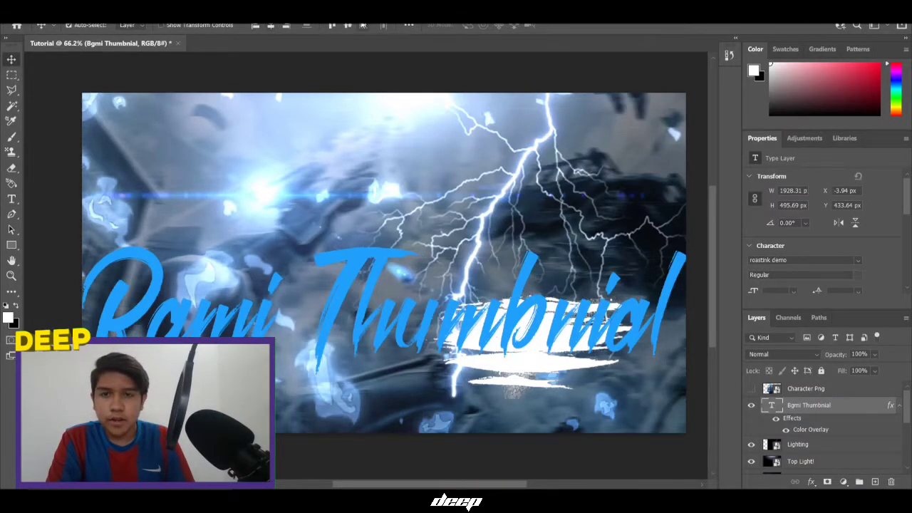
{"action": "left_click", "coordinate": [349, 25]}
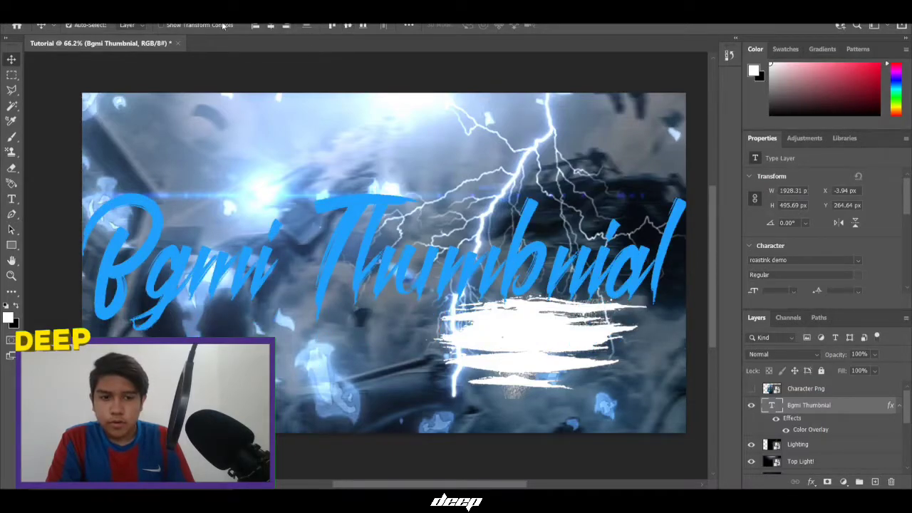
{"action": "left_click", "coordinate": [843, 388]}
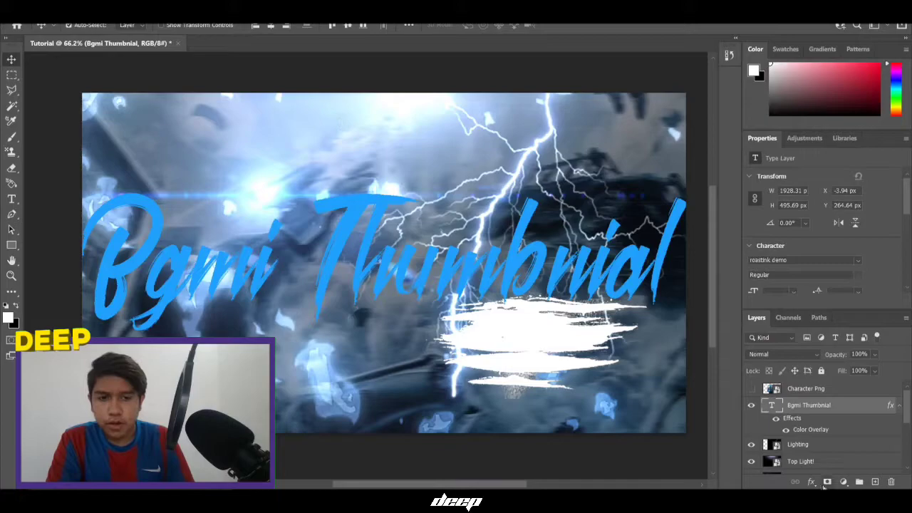
{"action": "left_click", "coordinate": [751, 389]}
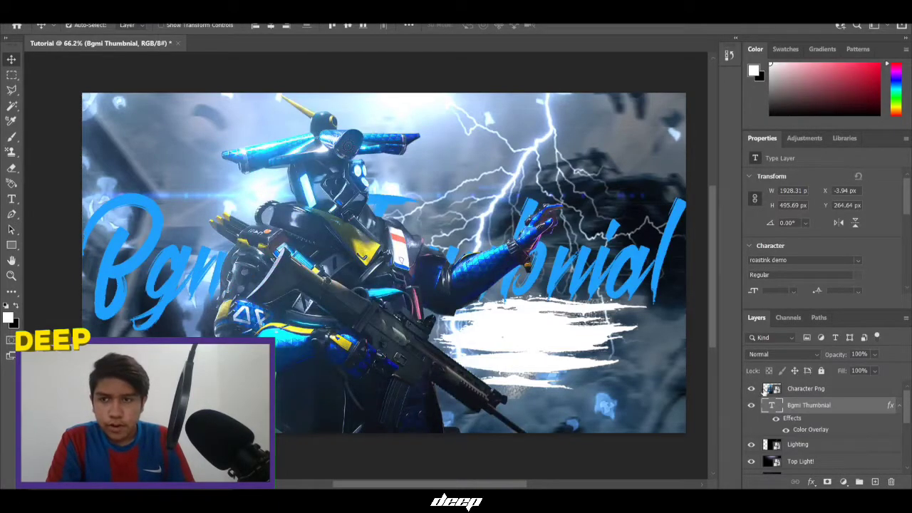
{"action": "key", "text": "ctrl"}
{"action": "left_click", "coordinate": [17, 74]}
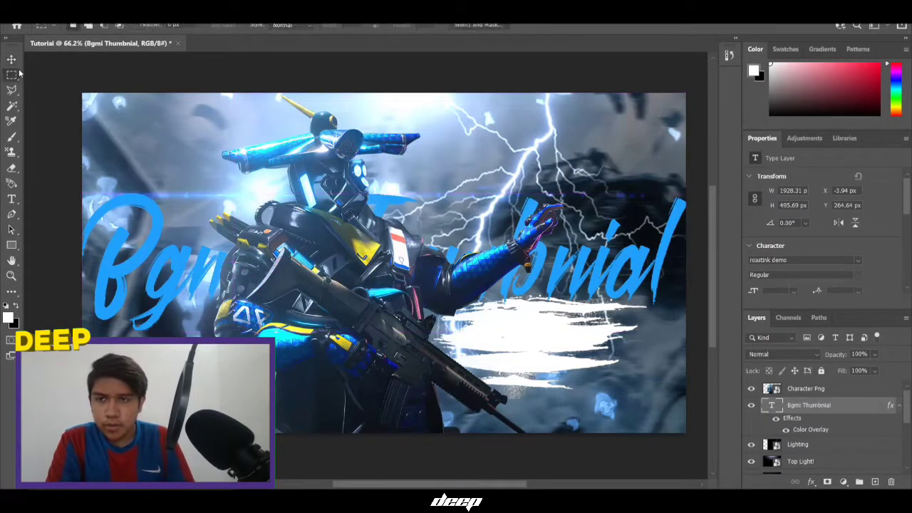
Scale the title down to 98%
{"action": "key", "text": "ctrl+t"}
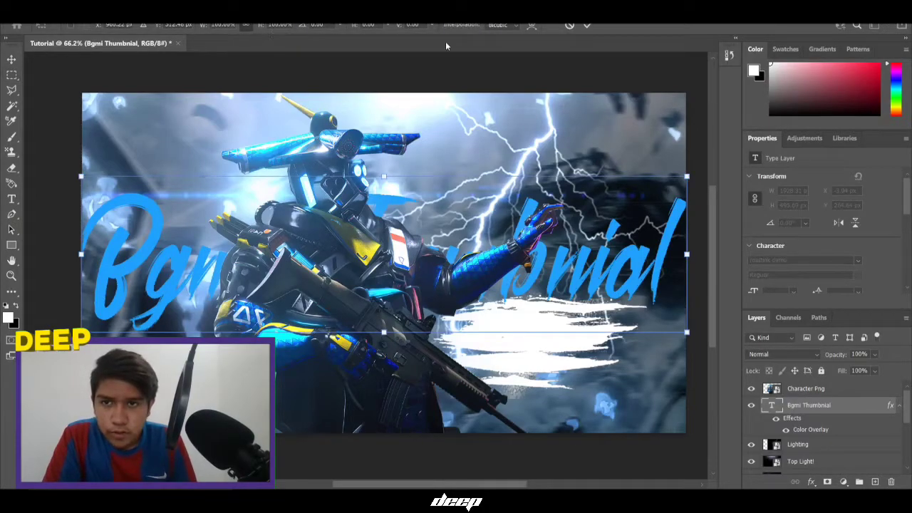
{"action": "left_click_drag", "start_coordinate": [263, 27], "coordinate": [262, 27]}
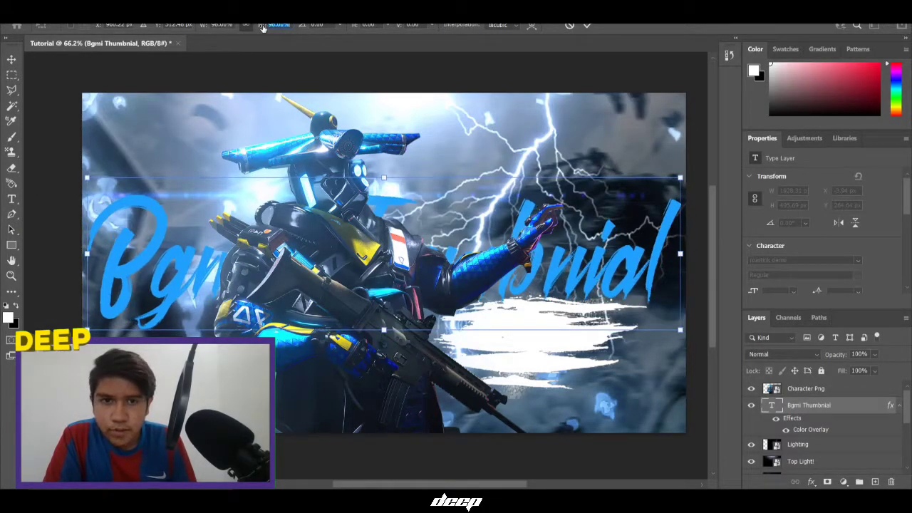
{"action": "left_click", "coordinate": [586, 26]}
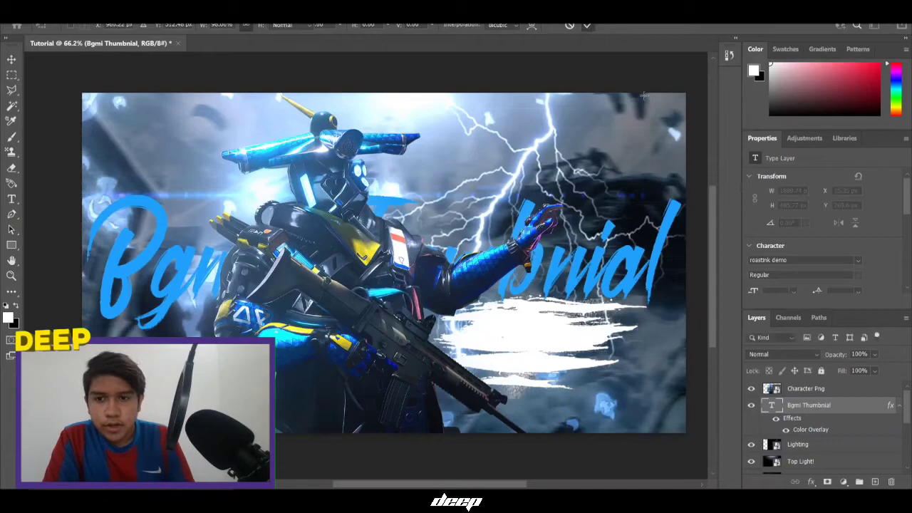
Load the title letters as a selection and add a new layer above Character Png
{"action": "right_click", "coordinate": [773, 412]}
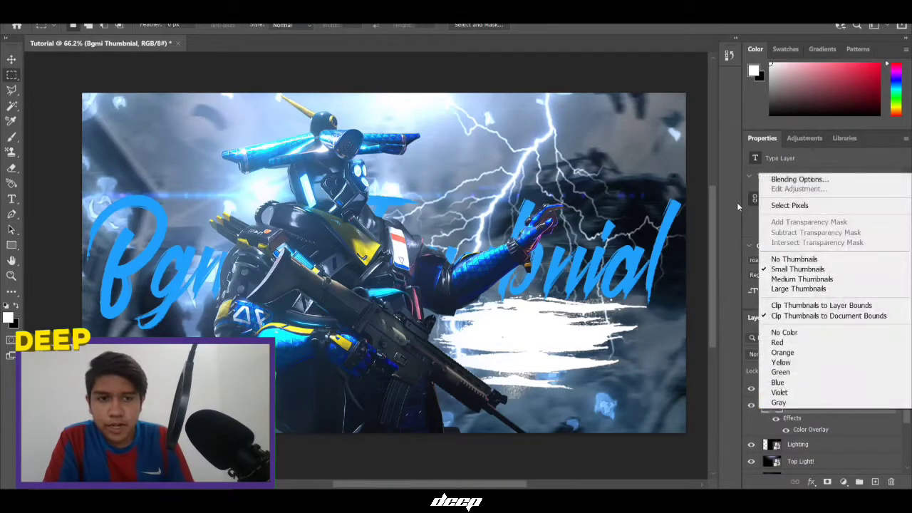
{"action": "left_click", "coordinate": [787, 206]}
{"action": "left_click", "coordinate": [797, 390]}
{"action": "key", "text": "ctrl+j"}
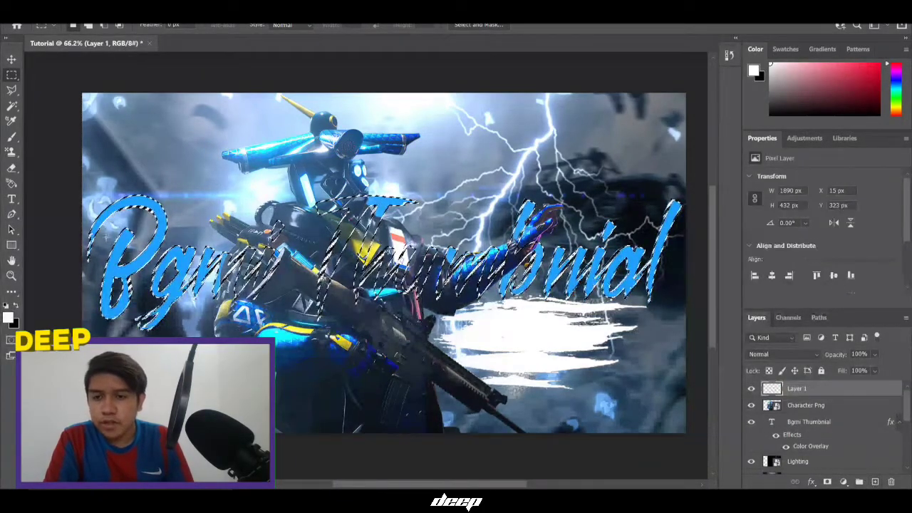
Stroke the letter selection with a 1 px white outside line, then deselect
{"action": "right_click", "coordinate": [285, 239]}
{"action": "left_click", "coordinate": [306, 397]}
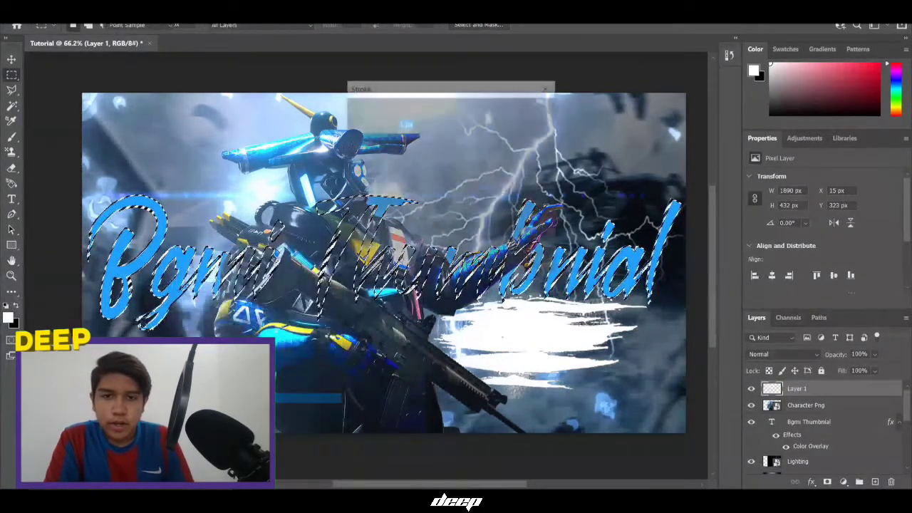
{"action": "left_click", "coordinate": [463, 184]}
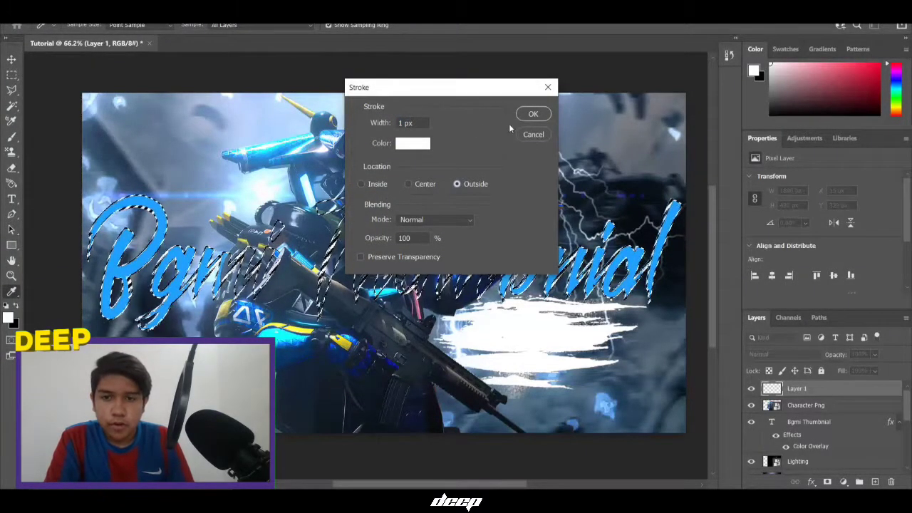
{"action": "left_click", "coordinate": [533, 115]}
{"action": "key", "text": "ctrl+d"}
{"action": "scroll", "coordinate": [307, 282], "scroll_direction": "up", "scroll_amount": 3}
{"action": "scroll", "coordinate": [684, 360], "scroll_direction": "down", "scroll_amount": 3}
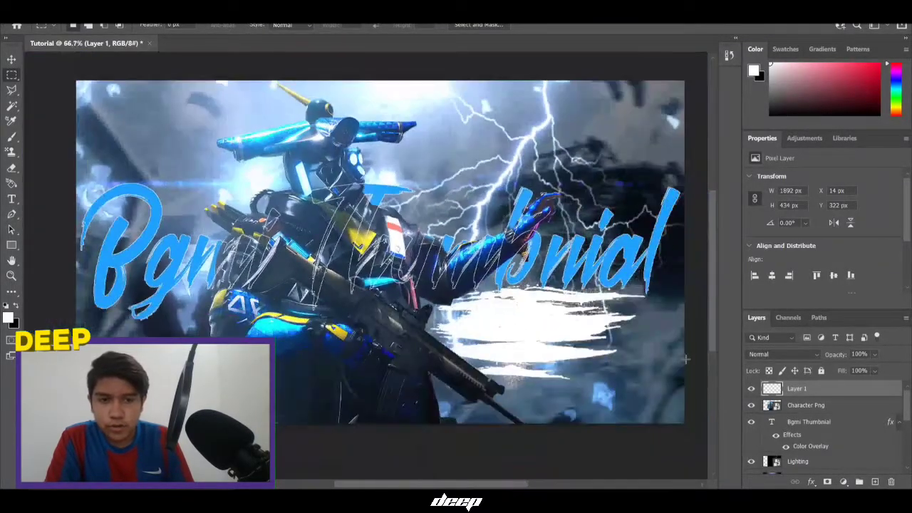
Set the outline layer's blend mode to Overlay
{"action": "left_click", "coordinate": [753, 357]}
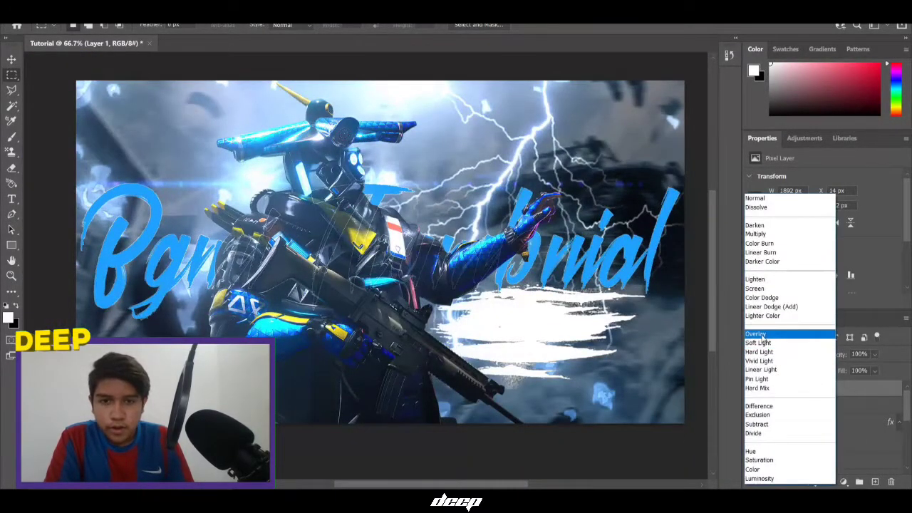
{"action": "left_click", "coordinate": [762, 335]}
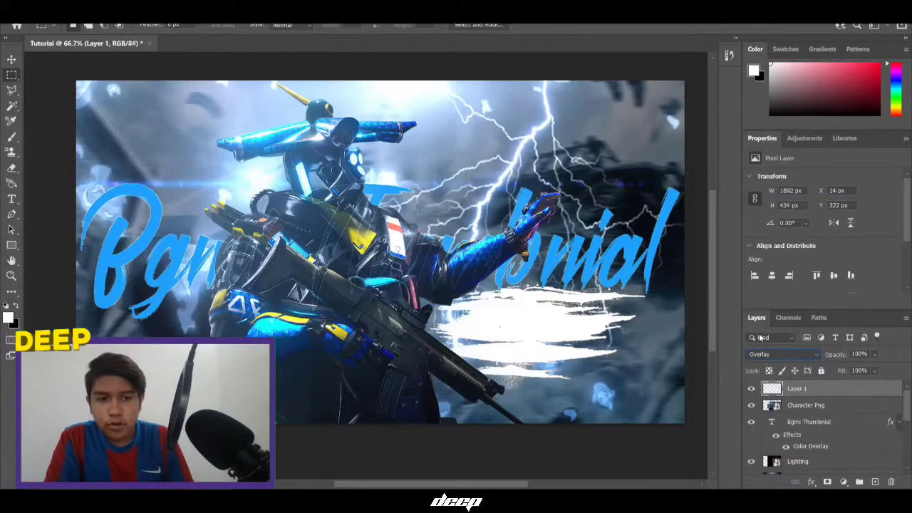
{"action": "right_click", "coordinate": [769, 408]}
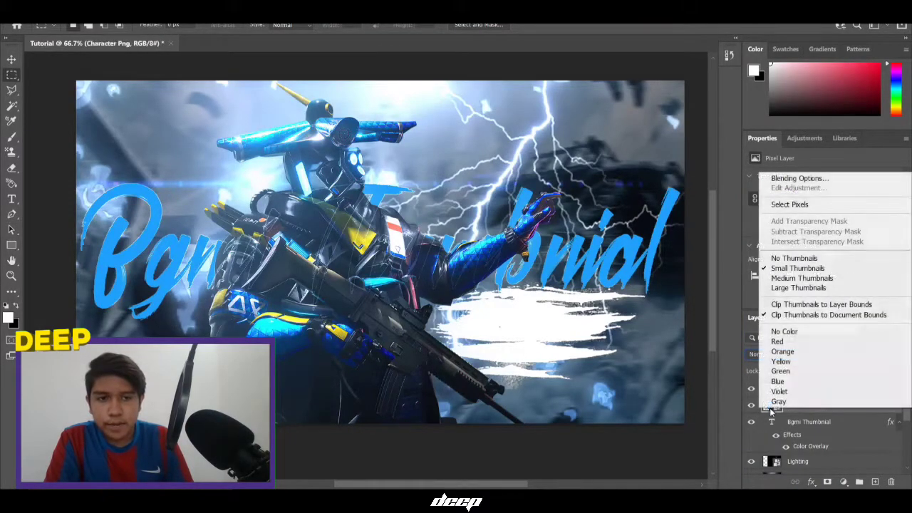
Select everything outside the character's outline on the top Overlay layer
{"action": "left_click", "coordinate": [782, 205]}
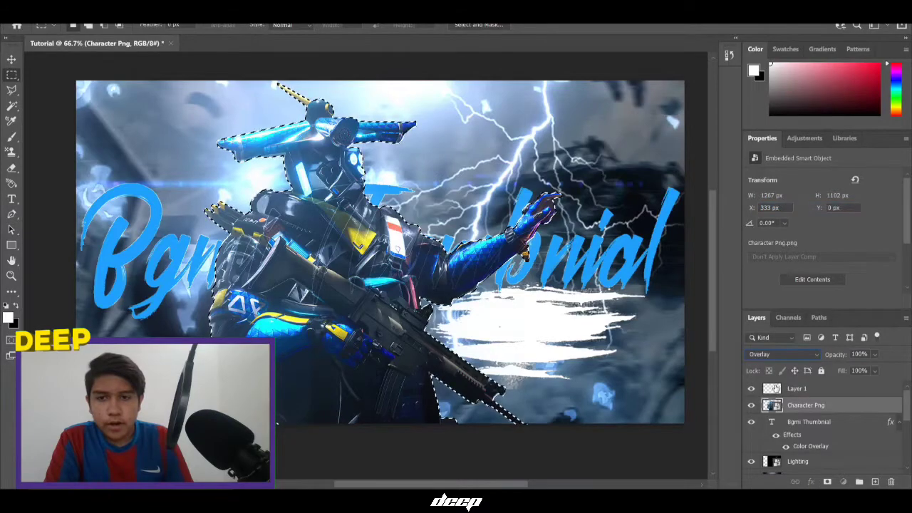
{"action": "left_click", "coordinate": [774, 389]}
{"action": "right_click", "coordinate": [217, 162]}
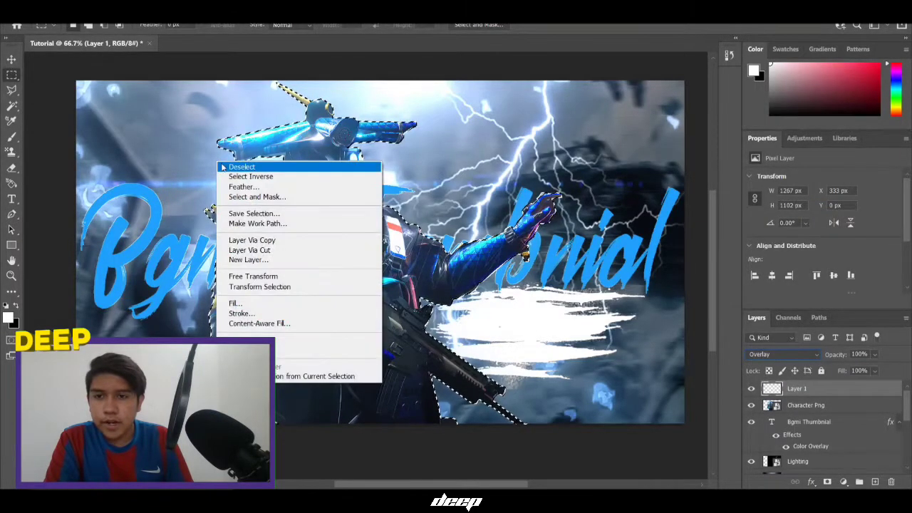
{"action": "left_click", "coordinate": [231, 178]}
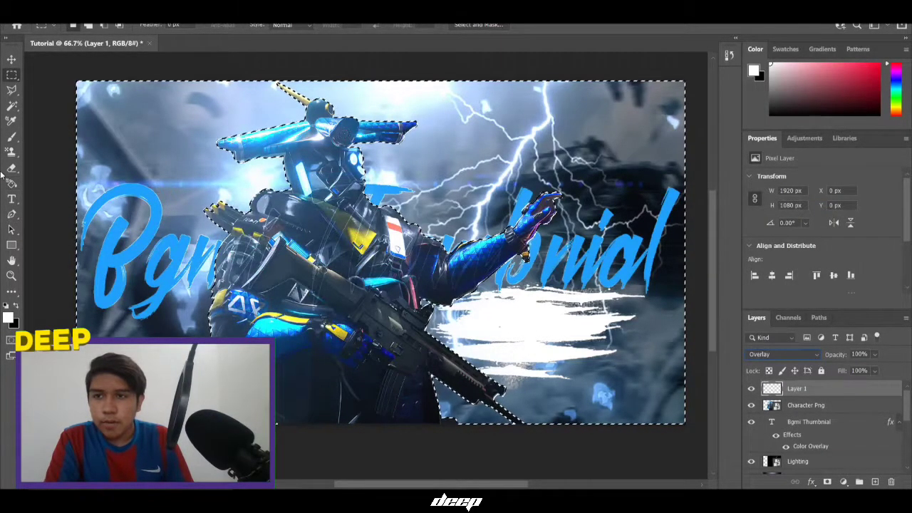
Erase outside the character with a large Eraser brush (about 385 px), then deselect
{"action": "left_click", "coordinate": [11, 168]}
{"action": "left_click", "coordinate": [83, 26]}
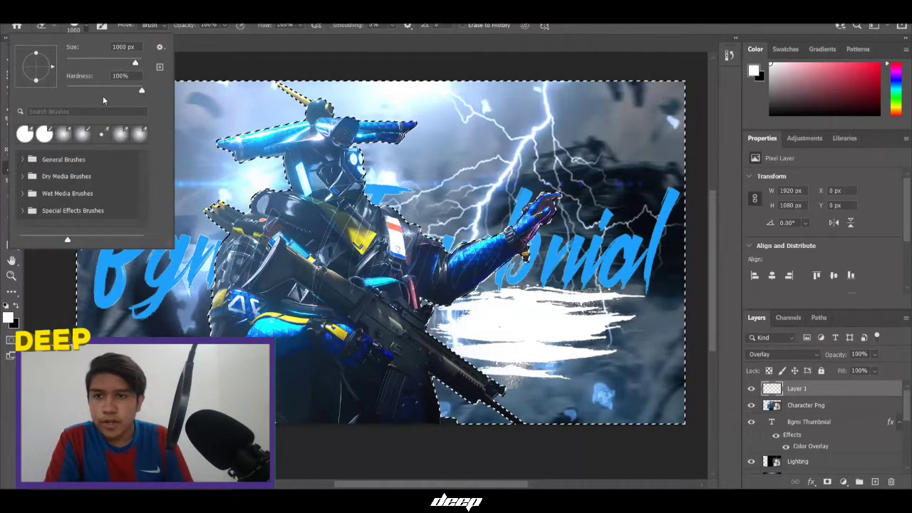
{"action": "left_click", "coordinate": [144, 91]}
{"action": "key", "text": "Return"}
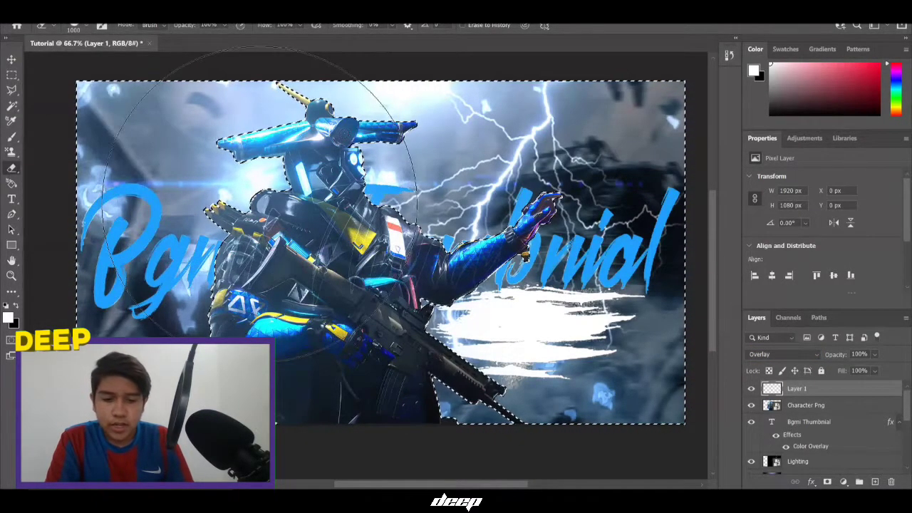
{"action": "key", "text": "bracketright"}
{"action": "key", "text": "bracketright"}
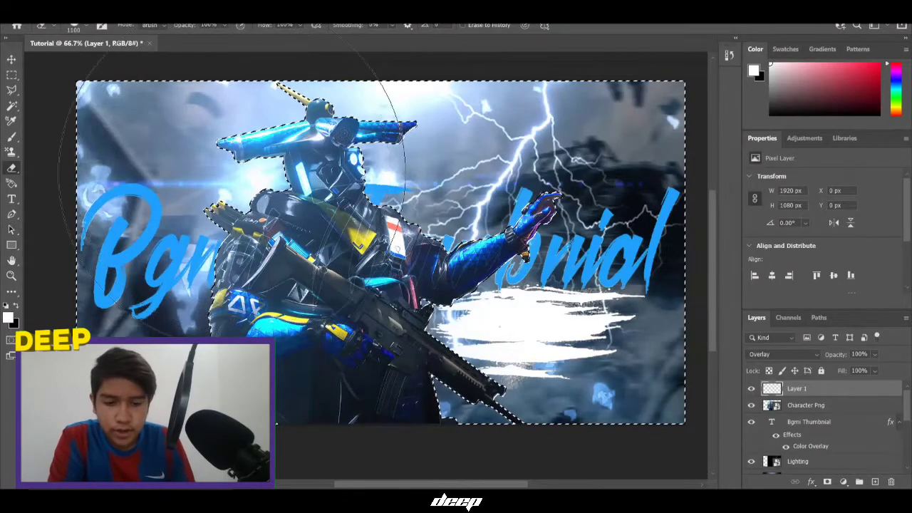
{"action": "key", "text": "bracketleft"}
{"action": "key", "text": "bracketleft"}
{"action": "key", "text": "bracketleft"}
{"action": "key", "text": "bracketleft"}
{"action": "key", "text": "bracketleft"}
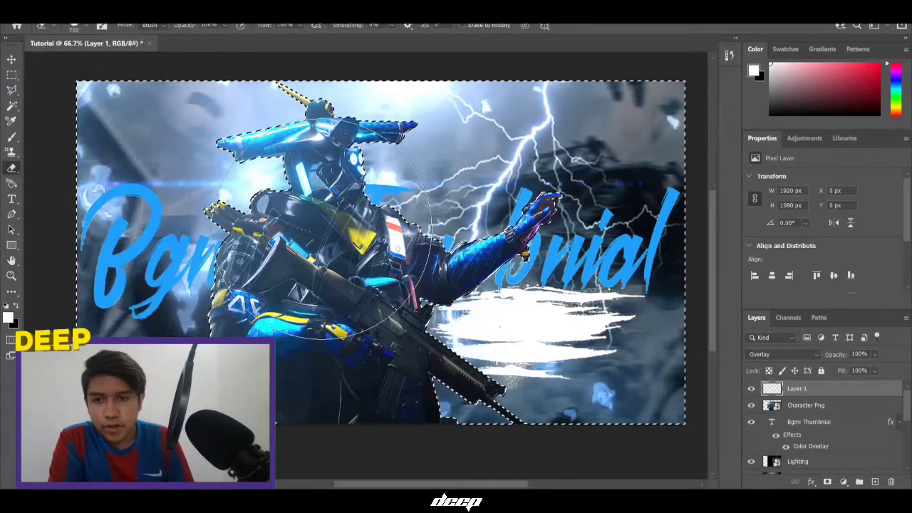
{"action": "key", "text": "bracketright"}
{"action": "key", "text": "bracketright"}
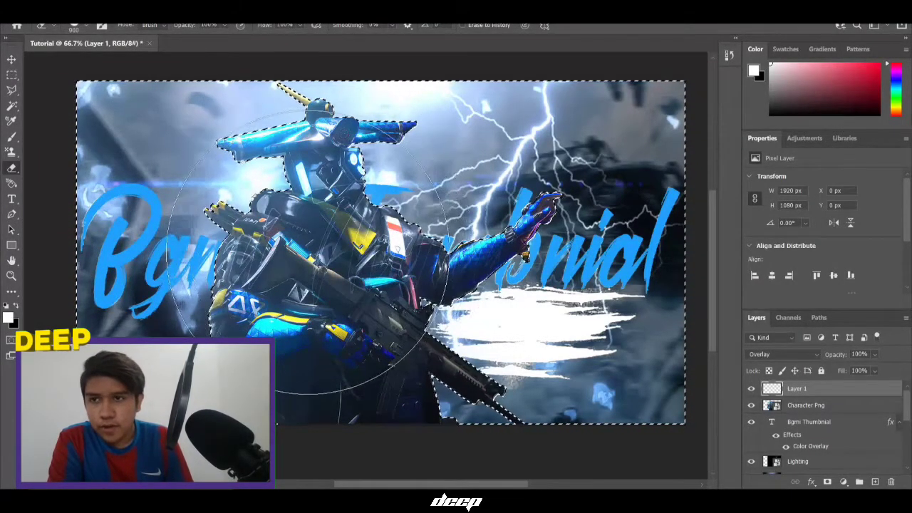
{"action": "left_click", "coordinate": [84, 28]}
{"action": "left_click_drag", "start_coordinate": [86, 62], "coordinate": [132, 89]}
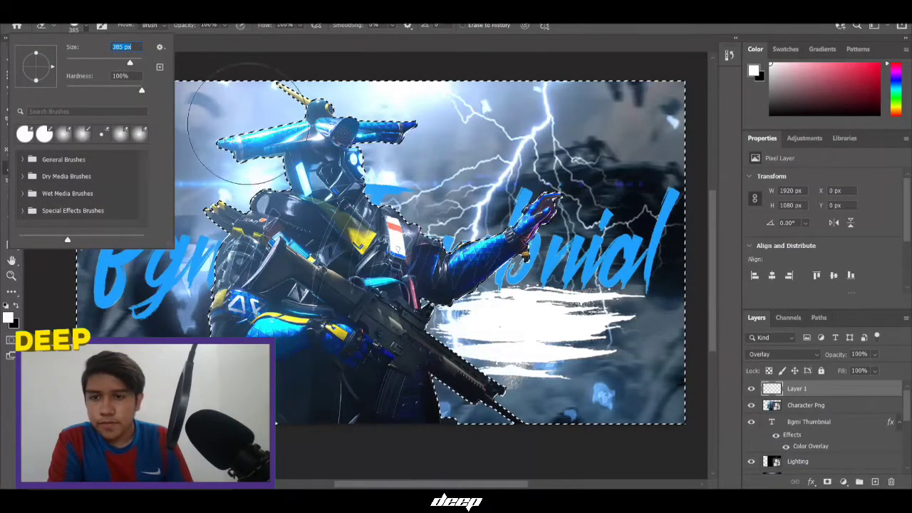
{"action": "key", "text": "Return"}
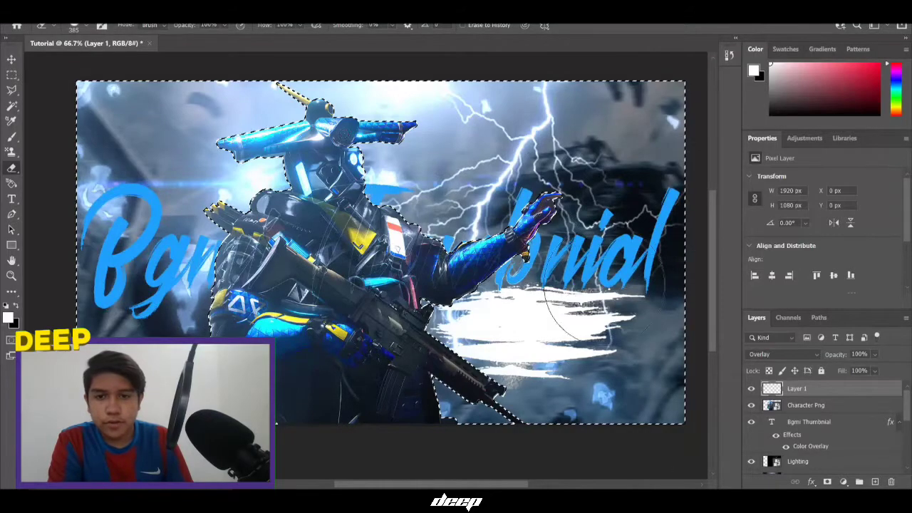
{"action": "left_click", "coordinate": [11, 74]}
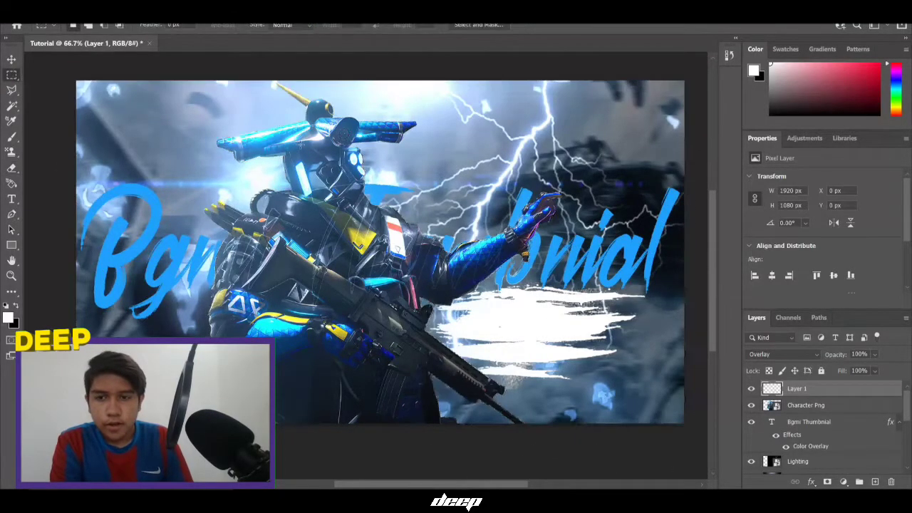
{"action": "left_click", "coordinate": [492, 219]}
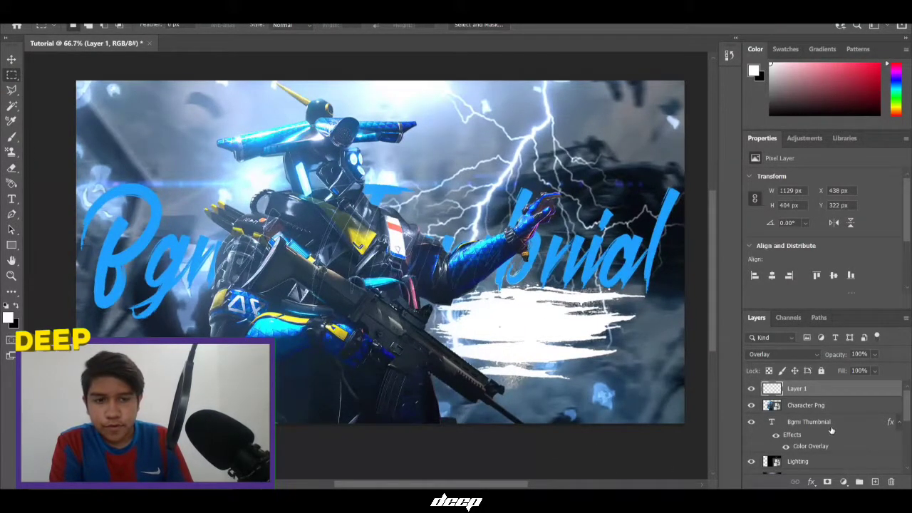
Rename the top Overlay layer to 'strokr'
{"action": "double_click", "coordinate": [796, 389]}
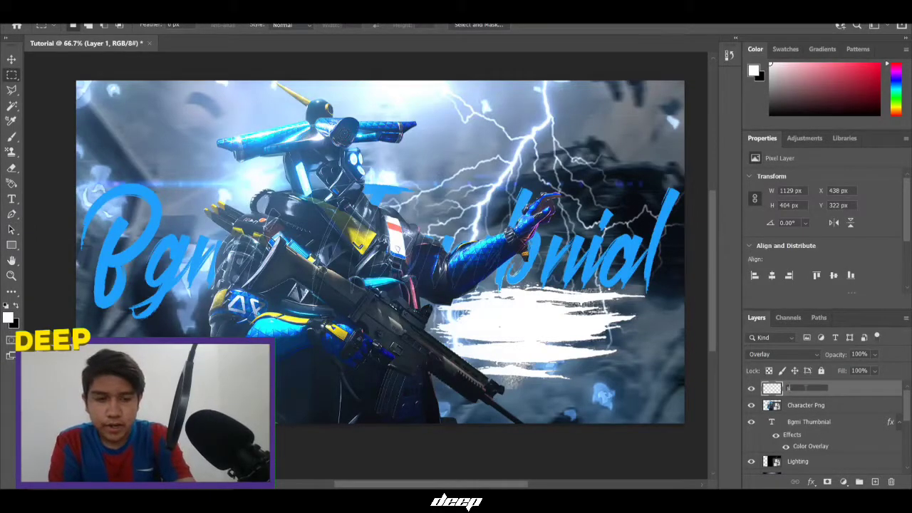
{"action": "type", "text": "strok"}
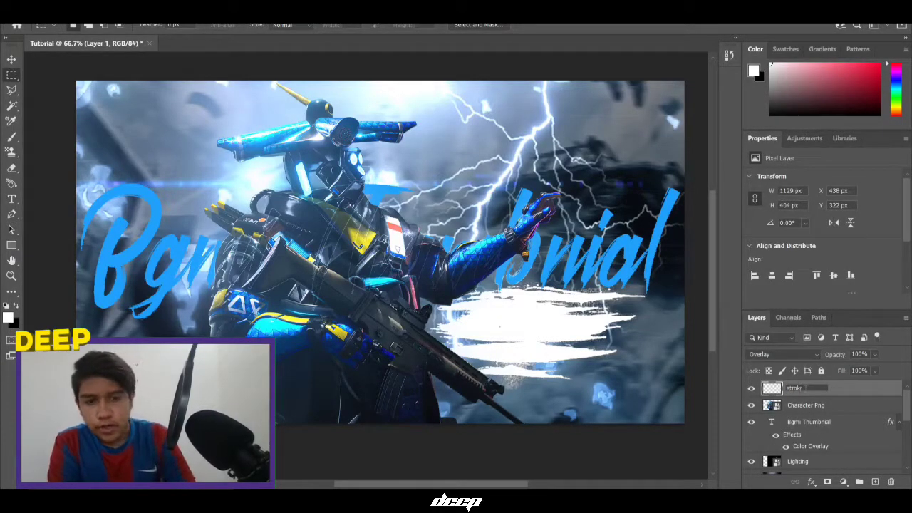
{"action": "type", "text": "r"}
{"action": "key", "text": "Return"}
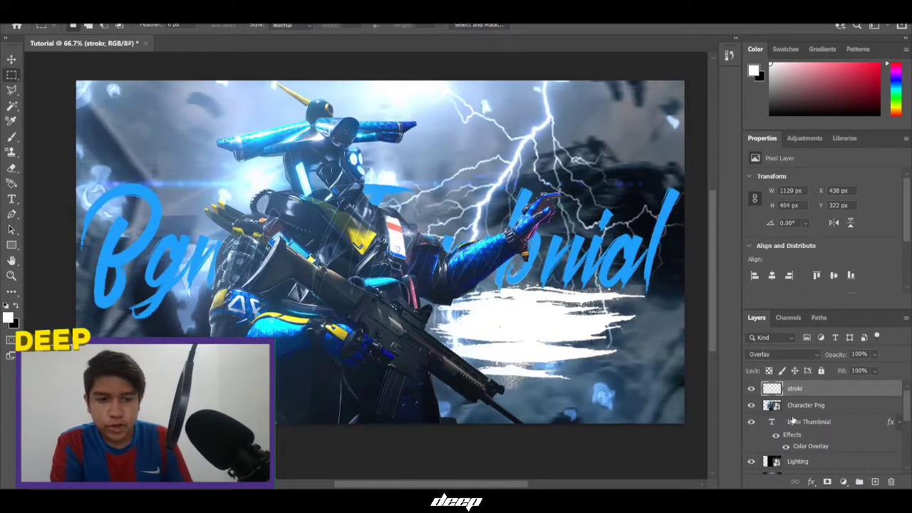
{"action": "scroll", "coordinate": [803, 431], "scroll_direction": "down", "scroll_amount": 1}
Move the Brush PNG layer up above the Bgmi title text
{"action": "scroll", "coordinate": [805, 434], "scroll_direction": "down", "scroll_amount": 3}
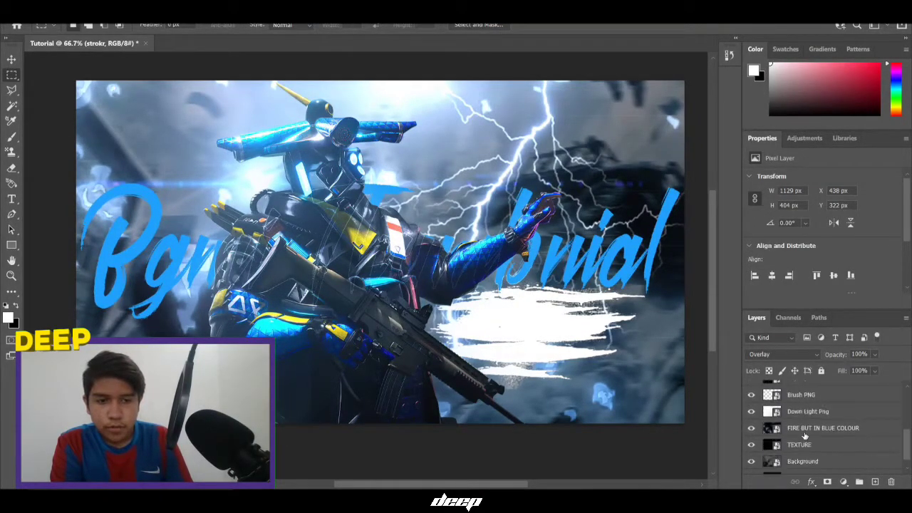
{"action": "mouse_move", "coordinate": [804, 396]}
{"action": "left_mouse_down"}
{"action": "mouse_move", "coordinate": [811, 308]}
{"action": "mouse_move", "coordinate": [799, 449]}
{"action": "mouse_move", "coordinate": [794, 423]}
{"action": "left_mouse_up"}
{"action": "right_click", "coordinate": [814, 426]}
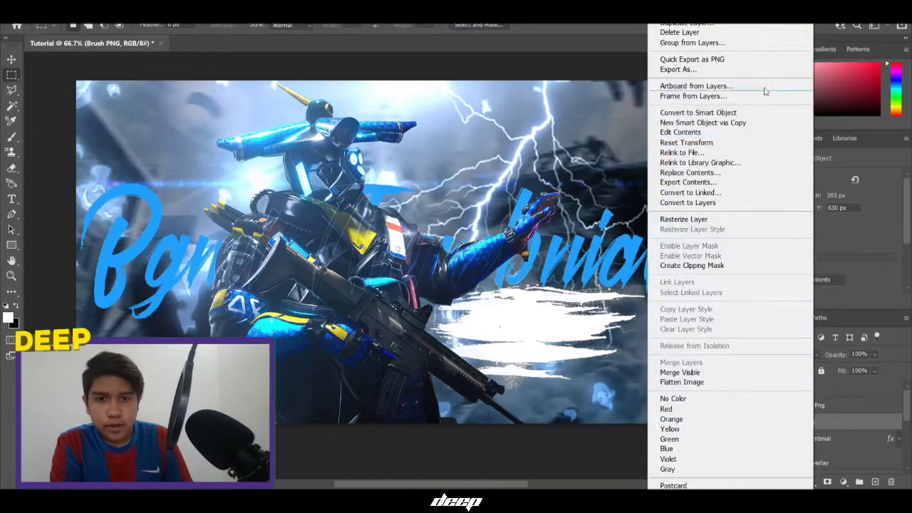
{"action": "key", "text": "Escape"}
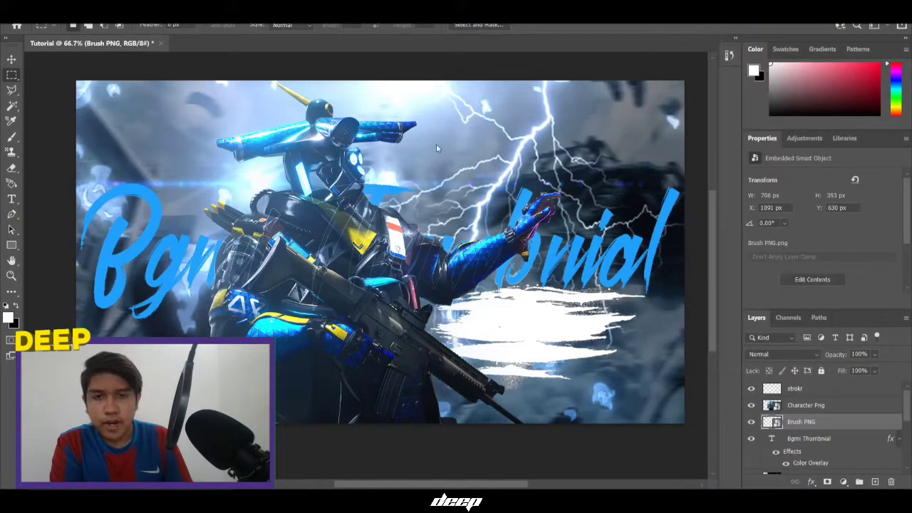
Give Brush PNG a blue Color Overlay and add an empty layer above it
{"action": "left_click", "coordinate": [498, 103]}
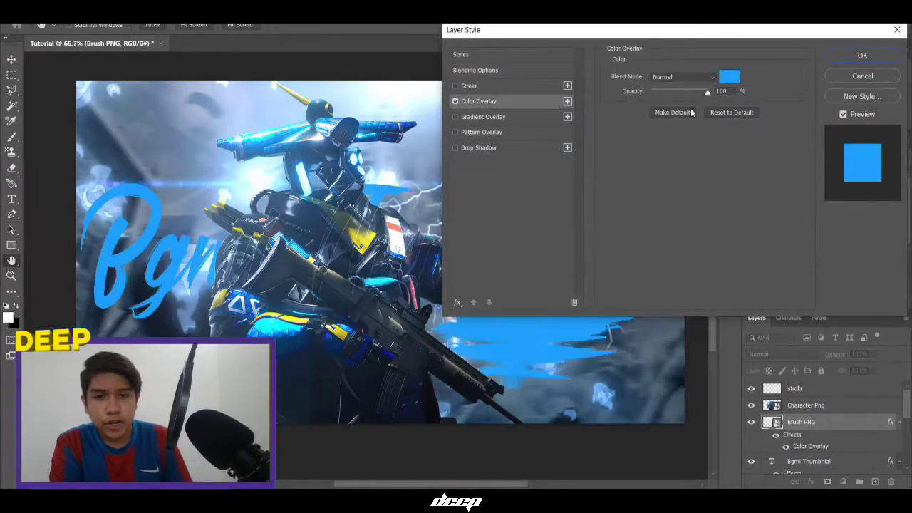
{"action": "left_click", "coordinate": [862, 55]}
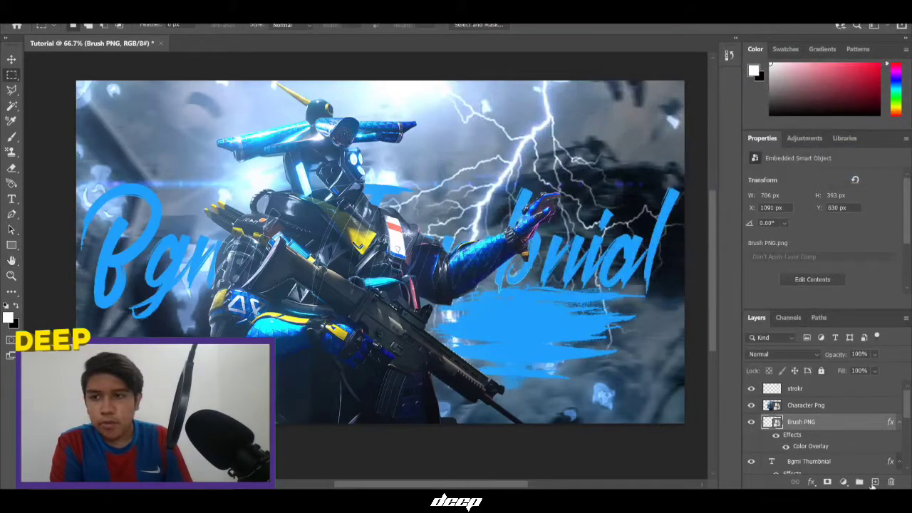
{"action": "left_click", "coordinate": [875, 482]}
{"action": "left_click", "coordinate": [12, 199]}
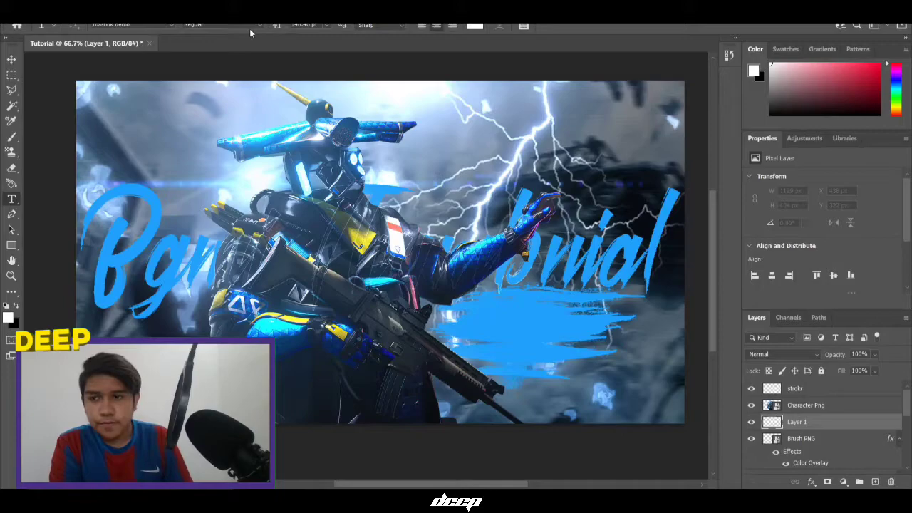
Set the foreground colour to near-black
{"action": "left_click", "coordinate": [16, 305]}
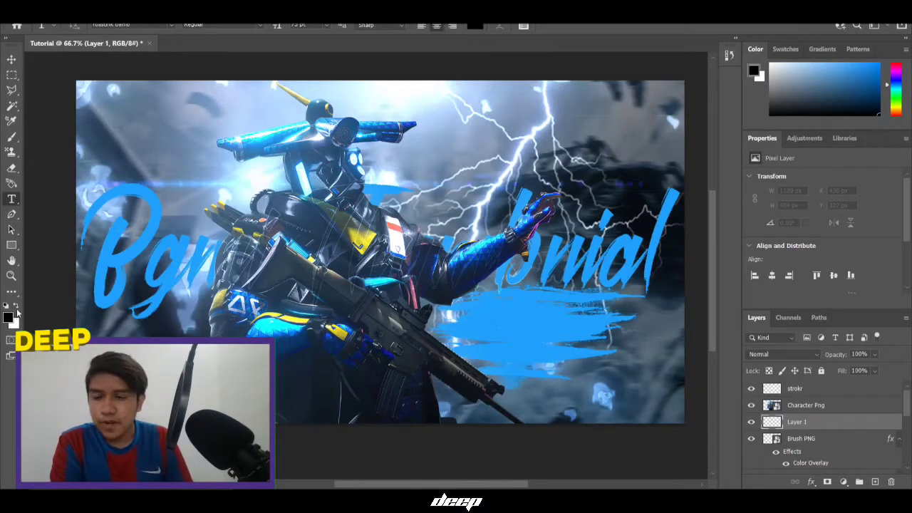
{"action": "left_click", "coordinate": [16, 305]}
{"action": "left_click", "coordinate": [16, 305]}
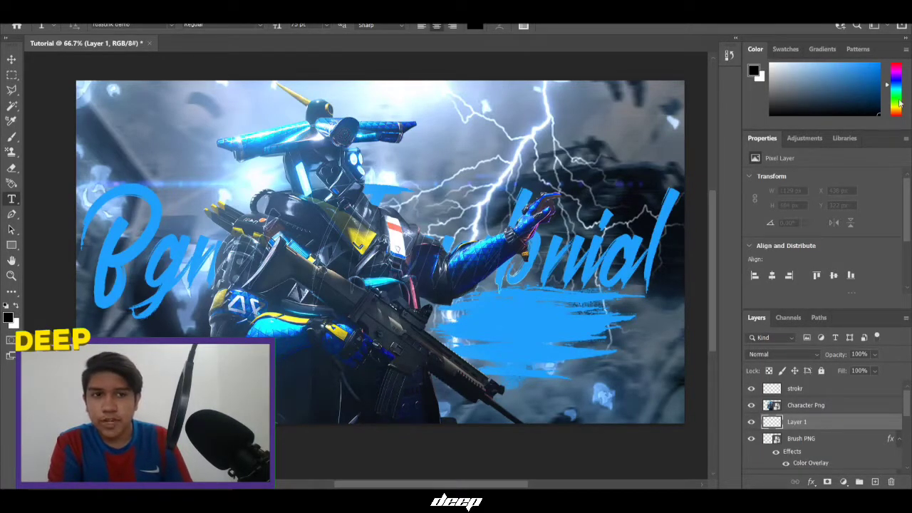
{"action": "left_click_drag", "start_coordinate": [864, 73], "coordinate": [899, 254]}
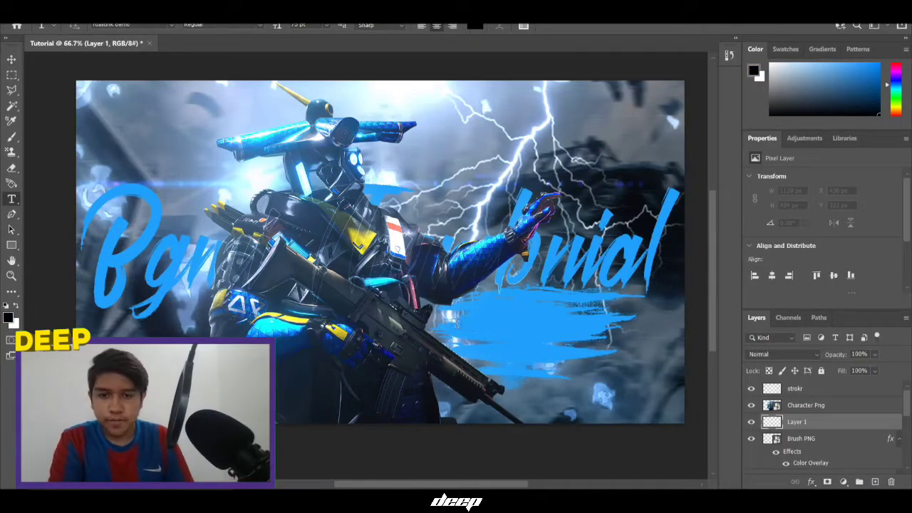
Type 'Tutorial' on the blue brush stroke and commit the text
{"action": "left_click", "coordinate": [441, 326]}
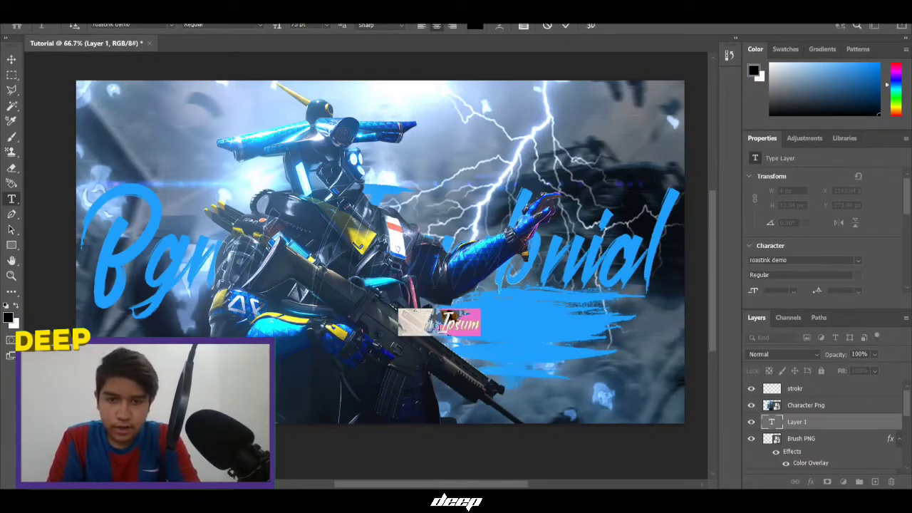
{"action": "type", "text": "WAT"}
{"action": "key", "text": "BackSpace"}
{"action": "key", "text": "BackSpace"}
{"action": "key", "text": "BackSpace"}
{"action": "type", "text": "Tutorial"}
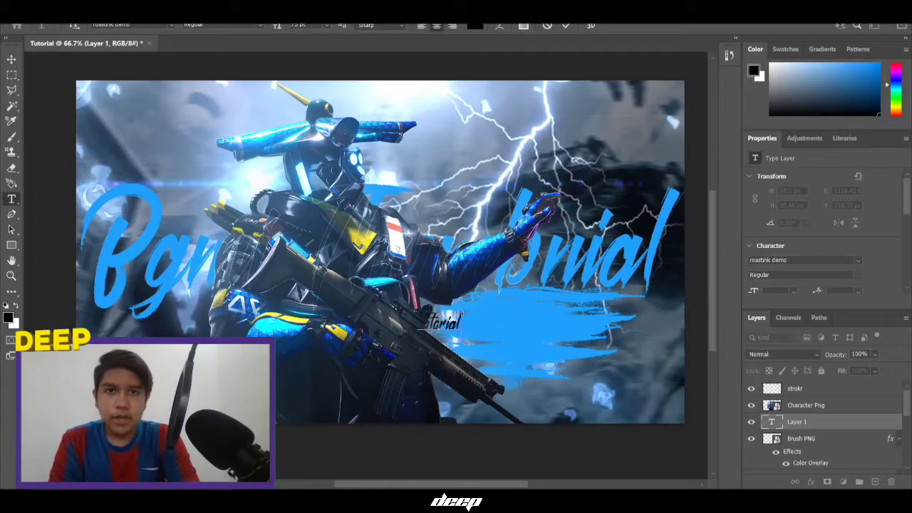
{"action": "left_click", "coordinate": [566, 26]}
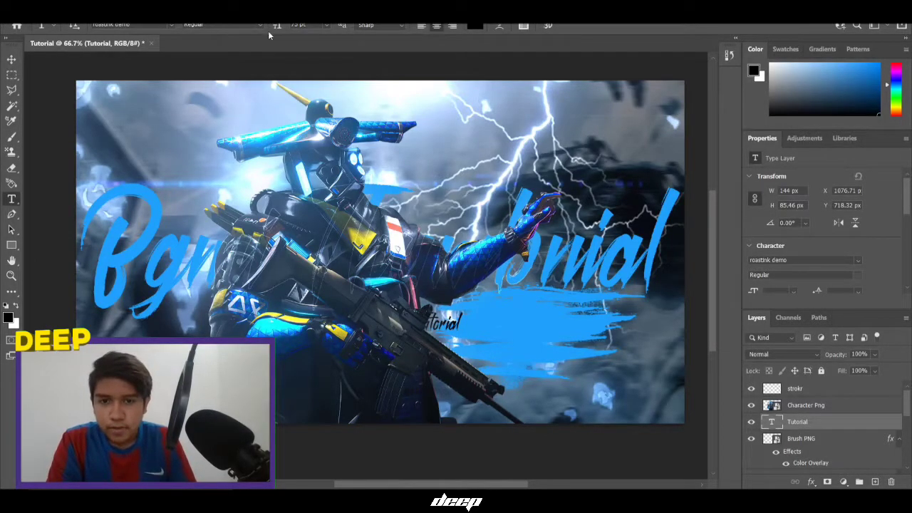
Enlarge Tutorial to about 181 pt and move it onto the blue stroke
{"action": "left_click_drag", "start_coordinate": [278, 28], "coordinate": [333, 35]}
{"action": "left_click", "coordinate": [10, 60]}
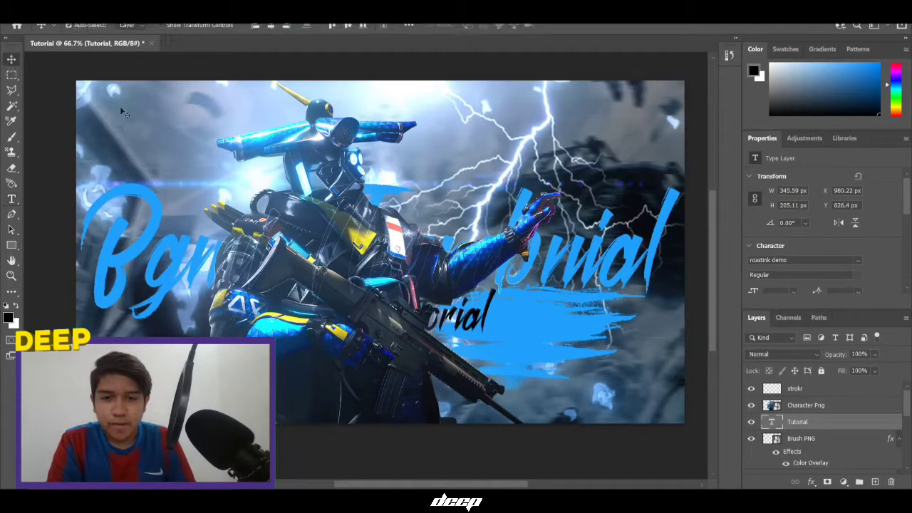
{"action": "mouse_move", "coordinate": [472, 317]}
{"action": "left_mouse_down"}
{"action": "mouse_move", "coordinate": [499, 335]}
{"action": "mouse_move", "coordinate": [553, 332]}
{"action": "left_mouse_up"}
{"action": "scroll", "coordinate": [431, 258], "scroll_direction": "down", "scroll_amount": 2}
{"action": "scroll", "coordinate": [431, 258], "scroll_direction": "up", "scroll_amount": 2}
{"action": "scroll", "coordinate": [627, 407], "scroll_direction": "down", "scroll_amount": 1}
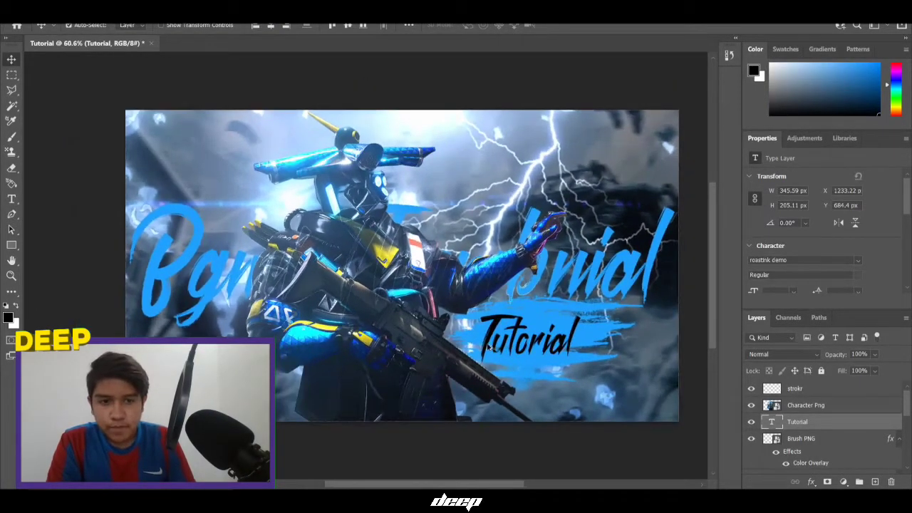
{"action": "scroll", "coordinate": [489, 345], "scroll_direction": "up", "scroll_amount": 1}
Open the Bgmi Thumbnial title's layer style and tick Drop Shadow
{"action": "right_click", "coordinate": [806, 440]}
{"action": "key", "text": "Escape"}
{"action": "scroll", "coordinate": [811, 443], "scroll_direction": "down", "scroll_amount": 1}
{"action": "scroll", "coordinate": [812, 446], "scroll_direction": "down", "scroll_amount": 1}
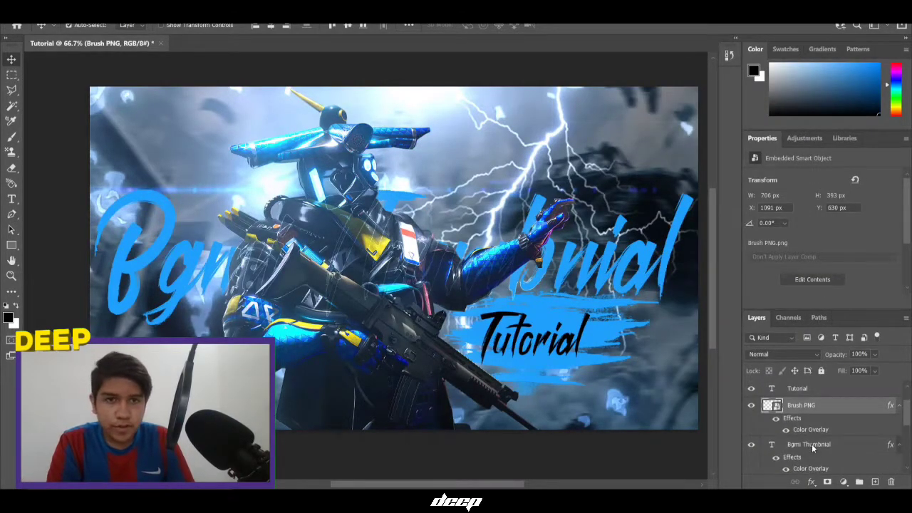
{"action": "right_click", "coordinate": [812, 444]}
{"action": "left_click", "coordinate": [677, 23]}
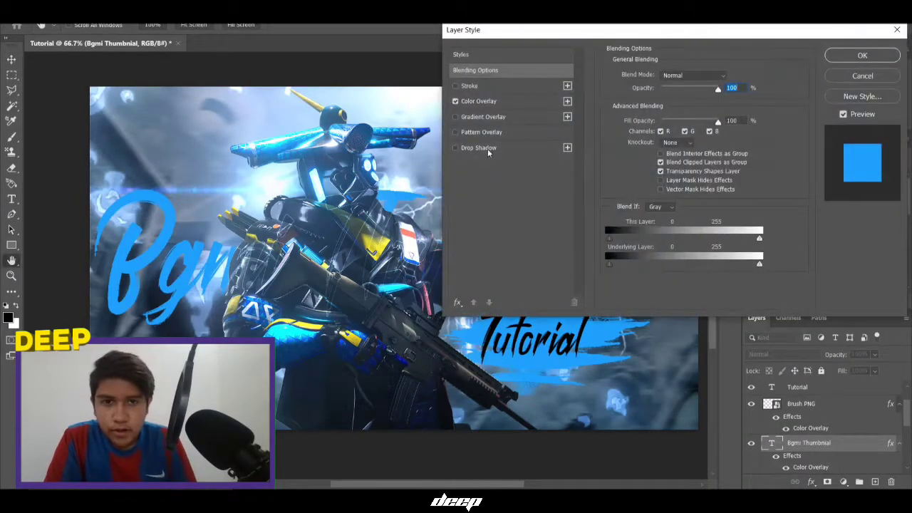
{"action": "left_click", "coordinate": [488, 148]}
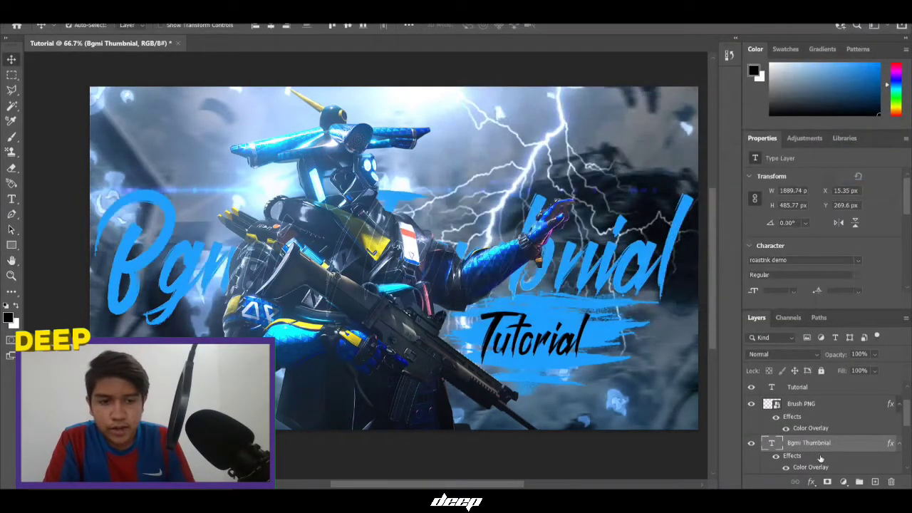
{"action": "scroll", "coordinate": [817, 460], "scroll_direction": "up", "scroll_amount": 1}
{"action": "scroll", "coordinate": [818, 420], "scroll_direction": "up", "scroll_amount": 1}
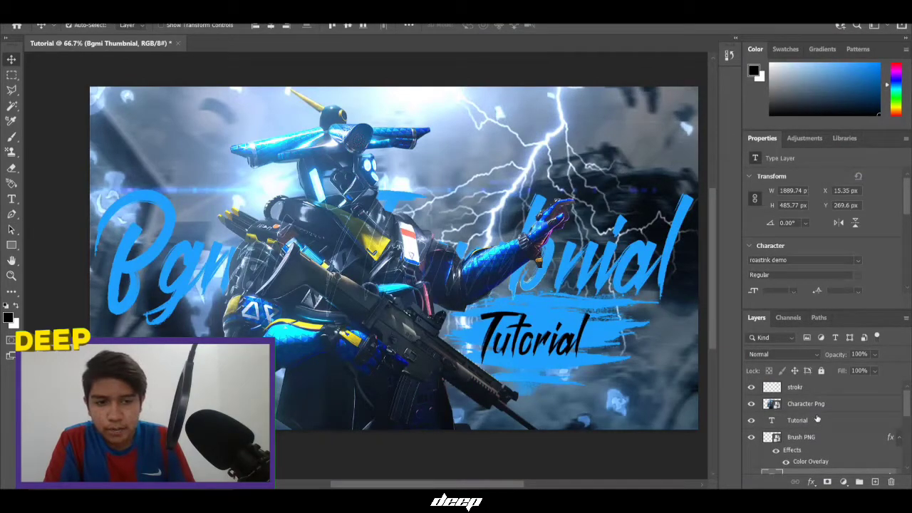
Delete the strokr layer
{"action": "left_click", "coordinate": [817, 393]}
{"action": "left_click", "coordinate": [887, 481]}
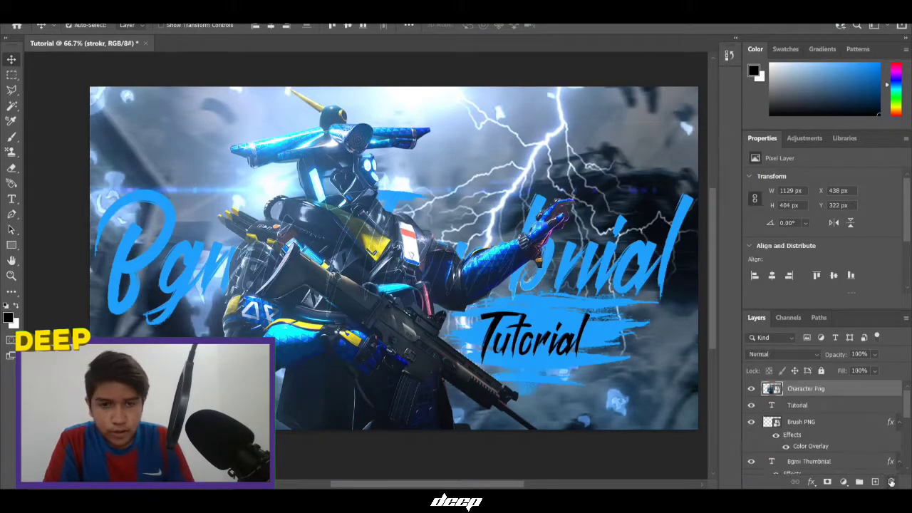
{"action": "scroll", "coordinate": [805, 449], "scroll_direction": "down", "scroll_amount": 1}
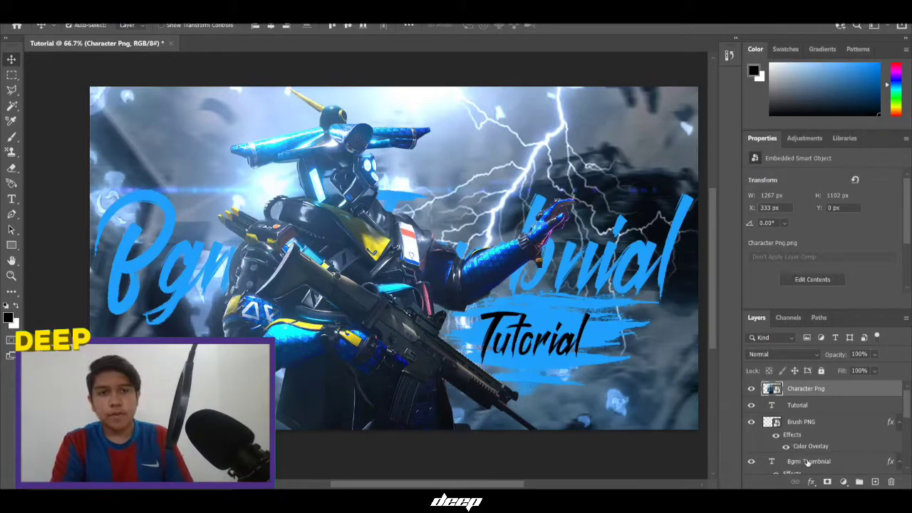
Give the title a drop shadow: 28°, 27 px distance, 8% spread, 38 px size, 79% opacity
{"action": "right_click", "coordinate": [809, 443]}
{"action": "left_click", "coordinate": [671, 21]}
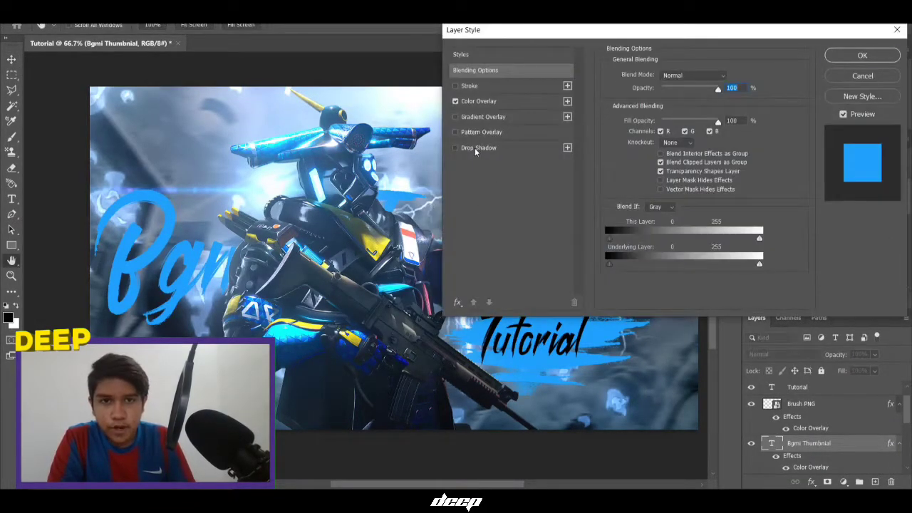
{"action": "left_click", "coordinate": [478, 147]}
{"action": "left_click_drag", "start_coordinate": [538, 32], "coordinate": [654, 71]}
{"action": "left_click_drag", "start_coordinate": [768, 168], "coordinate": [725, 100]}
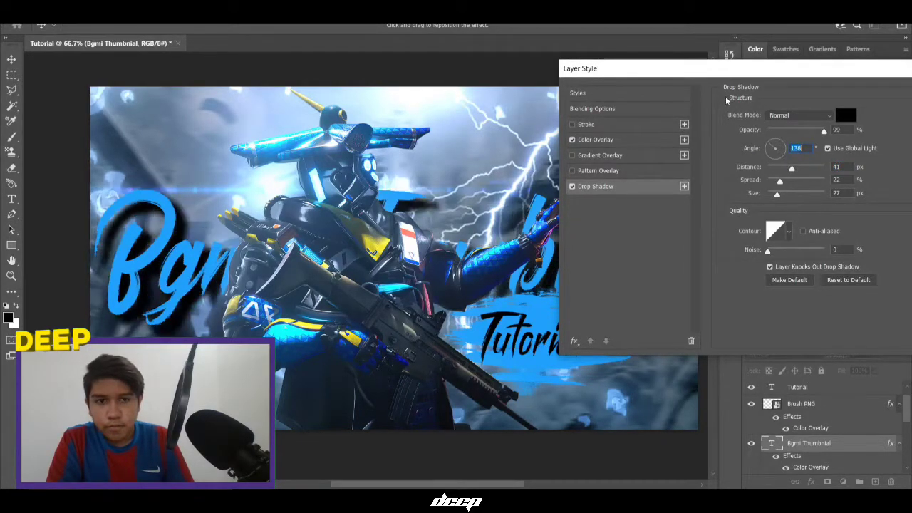
{"action": "left_click_drag", "start_coordinate": [746, 139], "coordinate": [811, 132]}
{"action": "left_click_drag", "start_coordinate": [790, 169], "coordinate": [783, 169]}
{"action": "left_click_drag", "start_coordinate": [780, 181], "coordinate": [759, 185]}
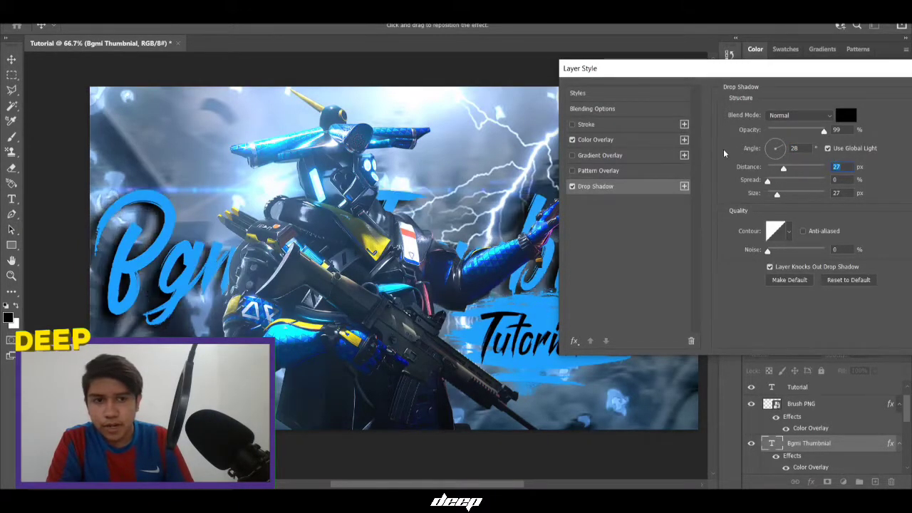
{"action": "left_click_drag", "start_coordinate": [777, 197], "coordinate": [773, 183]}
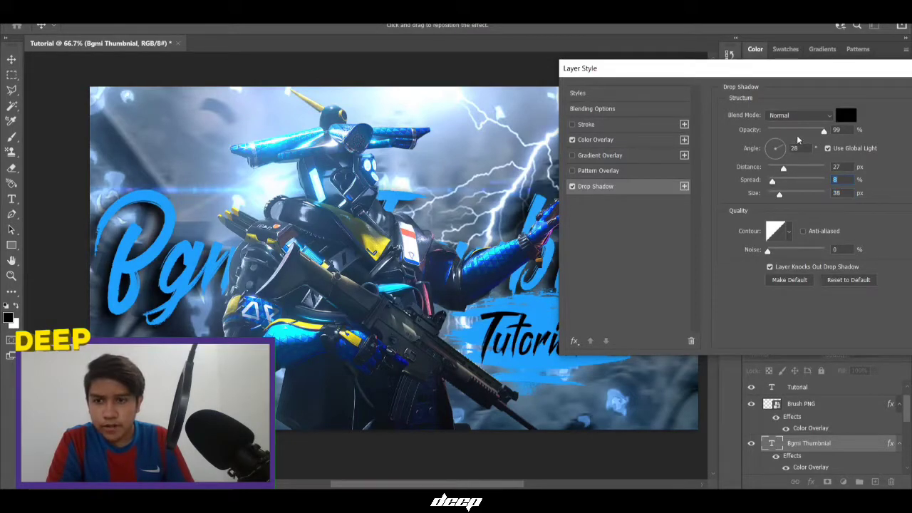
{"action": "left_click_drag", "start_coordinate": [800, 132], "coordinate": [810, 134]}
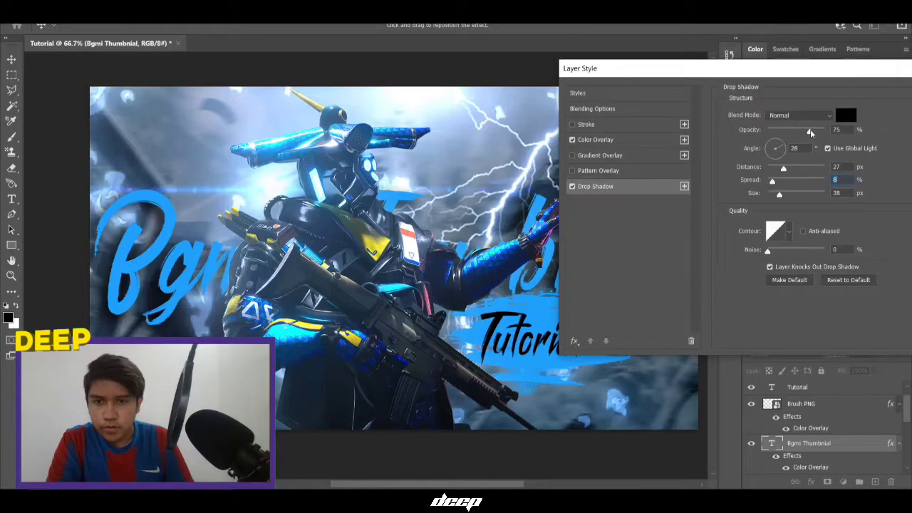
{"action": "left_click_drag", "start_coordinate": [764, 69], "coordinate": [606, 101]}
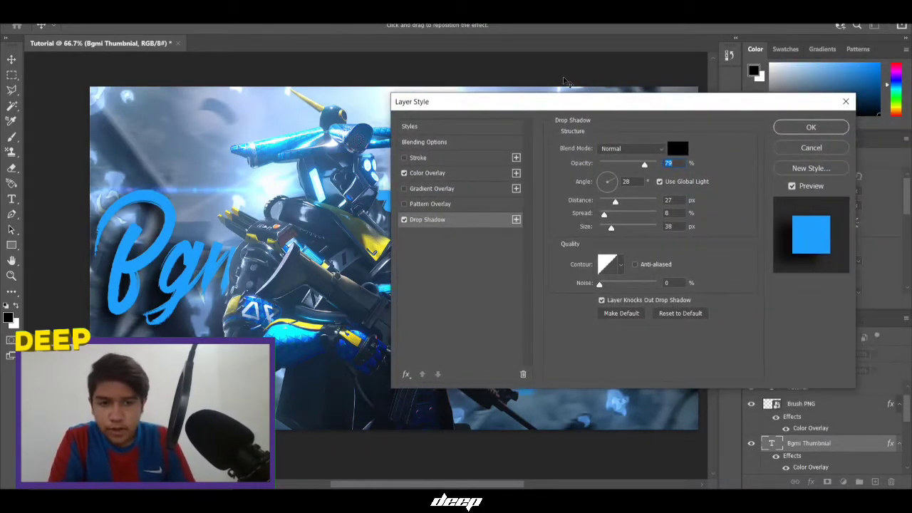
{"action": "left_click", "coordinate": [810, 127]}
Copy the title's layer style, paste it onto Tutorial, then clear it from Tutorial
{"action": "right_click", "coordinate": [807, 443]}
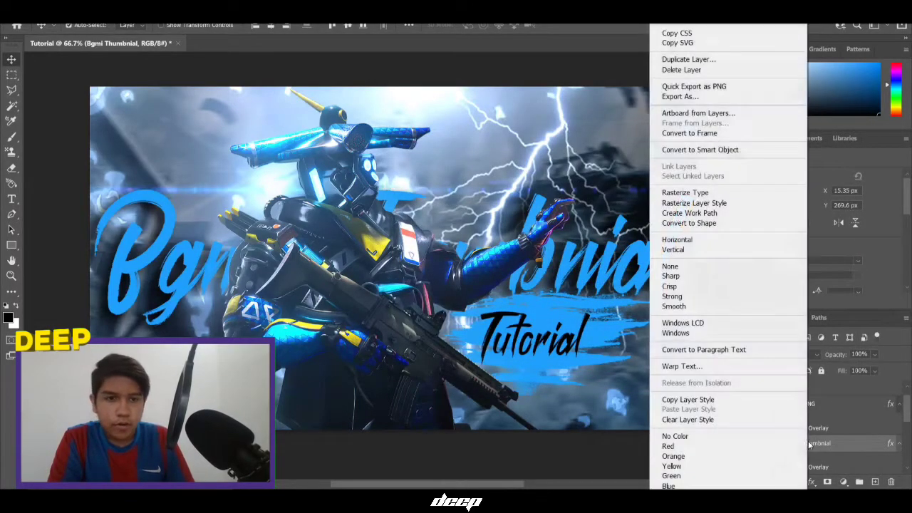
{"action": "left_click", "coordinate": [719, 400]}
{"action": "scroll", "coordinate": [793, 406], "scroll_direction": "up", "scroll_amount": 1}
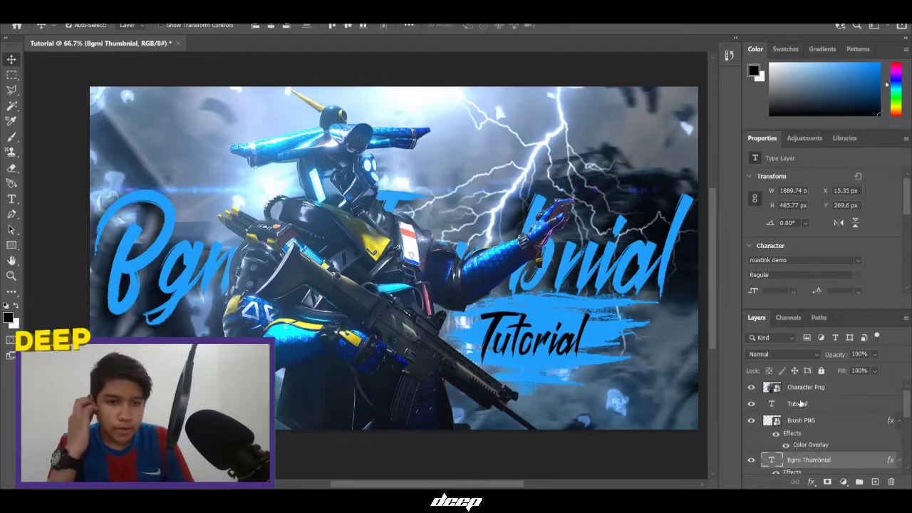
{"action": "right_click", "coordinate": [799, 404]}
{"action": "left_click", "coordinate": [697, 410]}
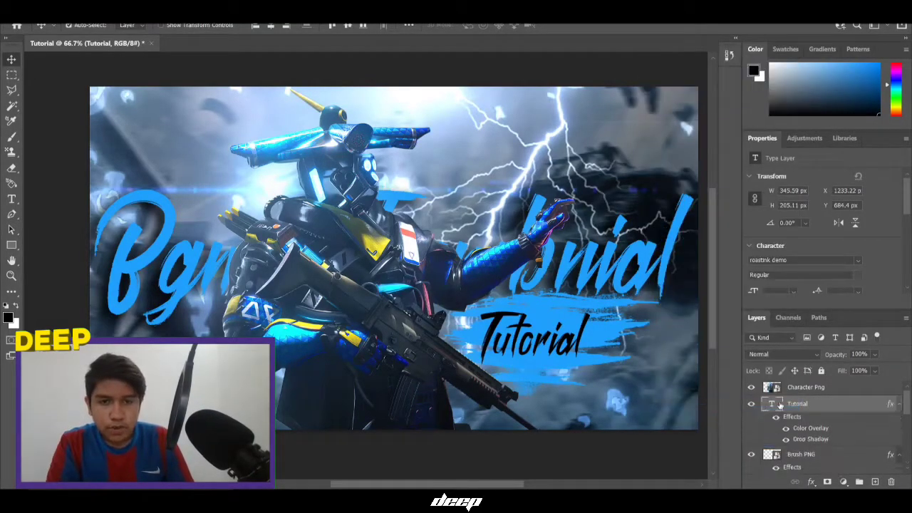
{"action": "right_click", "coordinate": [793, 412]}
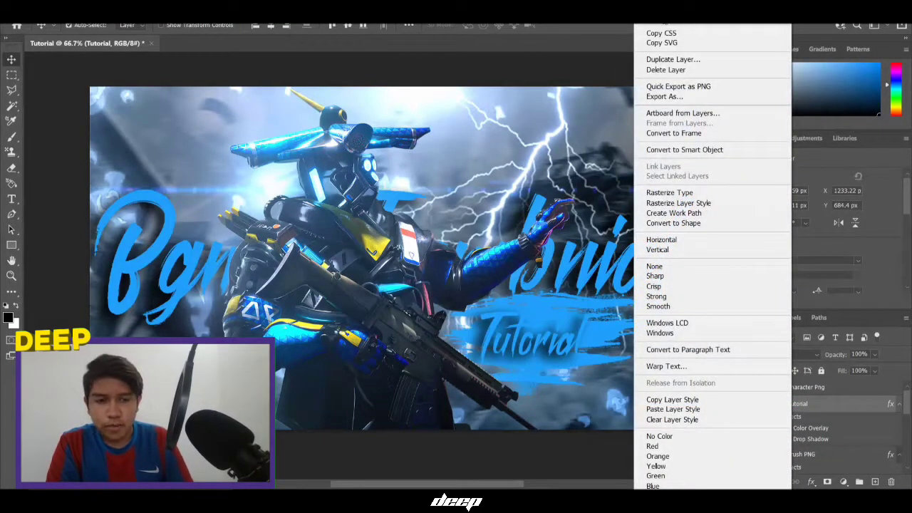
{"action": "left_click", "coordinate": [672, 419]}
Paste the title's layer style onto the Brush PNG stroke
{"action": "right_click", "coordinate": [823, 423]}
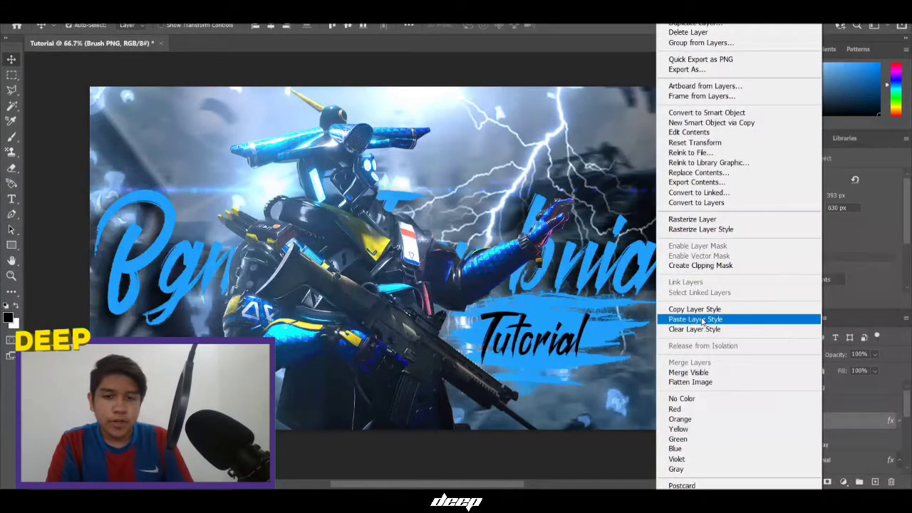
{"action": "left_click", "coordinate": [702, 320]}
{"action": "scroll", "coordinate": [349, 287], "scroll_direction": "down", "scroll_amount": 1}
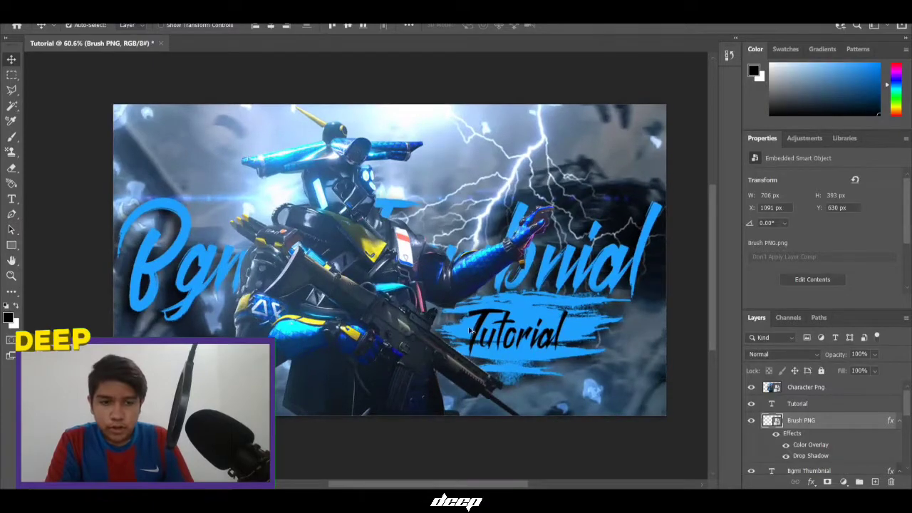
{"action": "scroll", "coordinate": [306, 334], "scroll_direction": "up", "scroll_amount": 1}
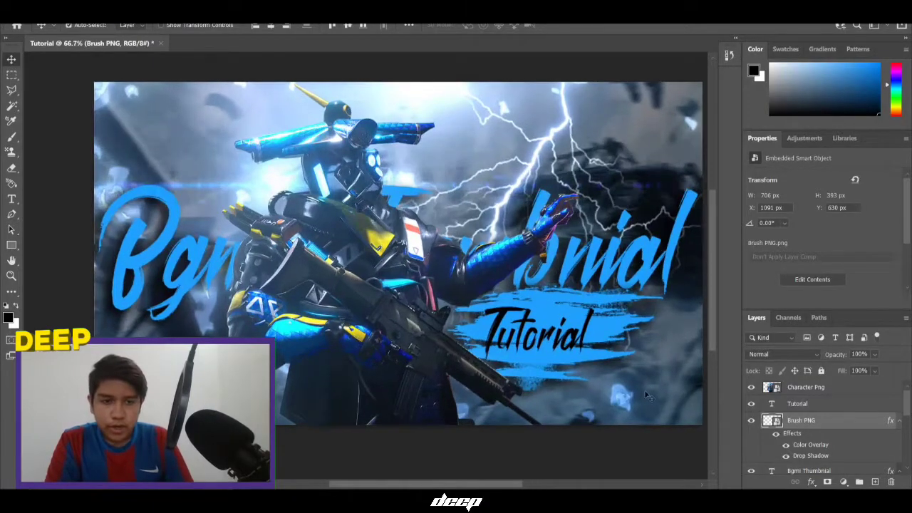
Shrink the Tutorial text to 80%
{"action": "left_click", "coordinate": [791, 403]}
{"action": "key", "text": "ctrl+t"}
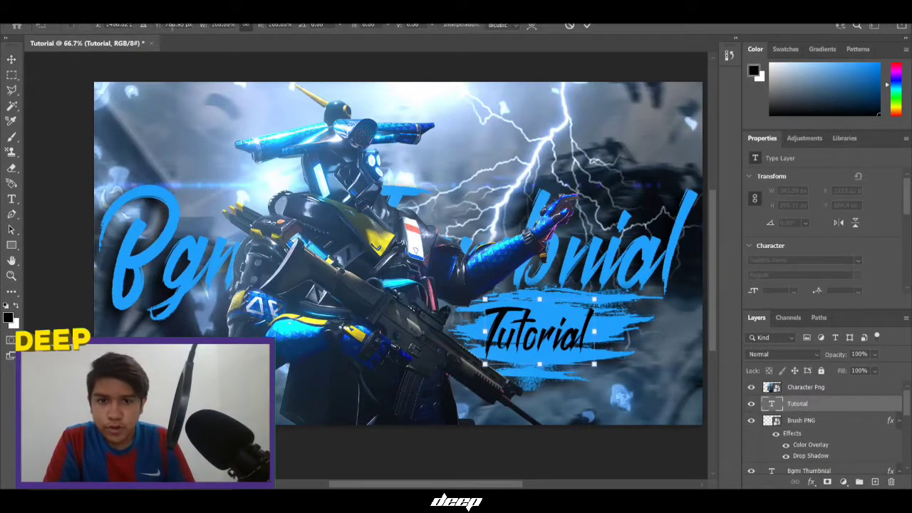
{"action": "left_click_drag", "start_coordinate": [198, 27], "coordinate": [185, 36]}
{"action": "left_click", "coordinate": [587, 26]}
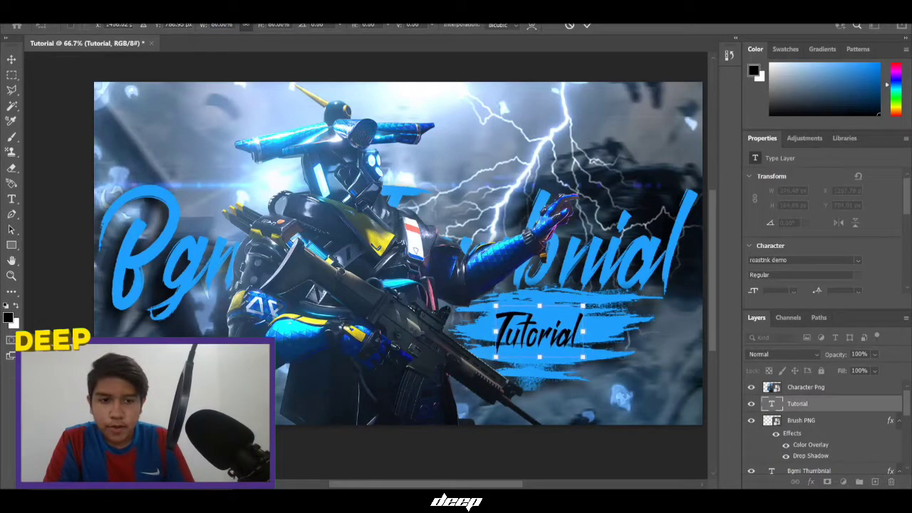
Squash the Brush PNG stroke from top and bottom and narrow it from both sides
{"action": "left_click", "coordinate": [823, 425]}
{"action": "key", "text": "ctrl+t"}
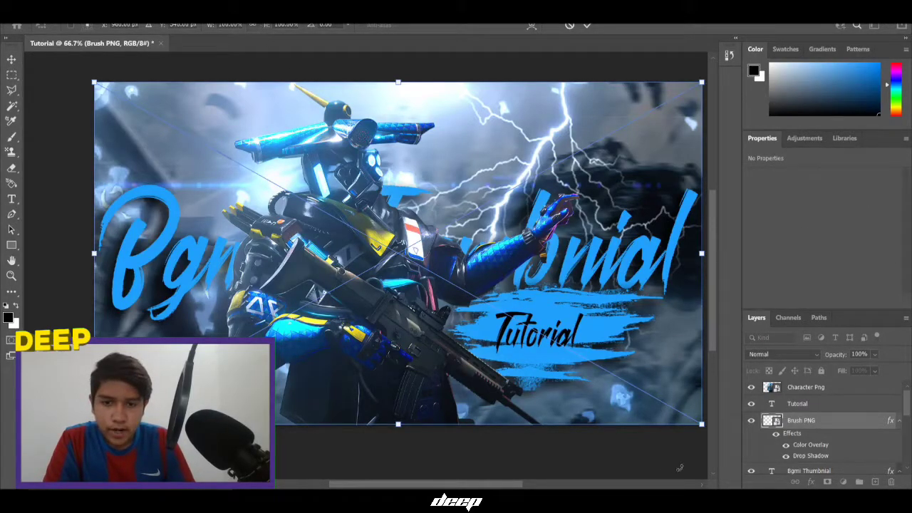
{"action": "left_click_drag", "start_coordinate": [400, 426], "coordinate": [399, 392]}
{"action": "left_click_drag", "start_coordinate": [398, 83], "coordinate": [398, 165]}
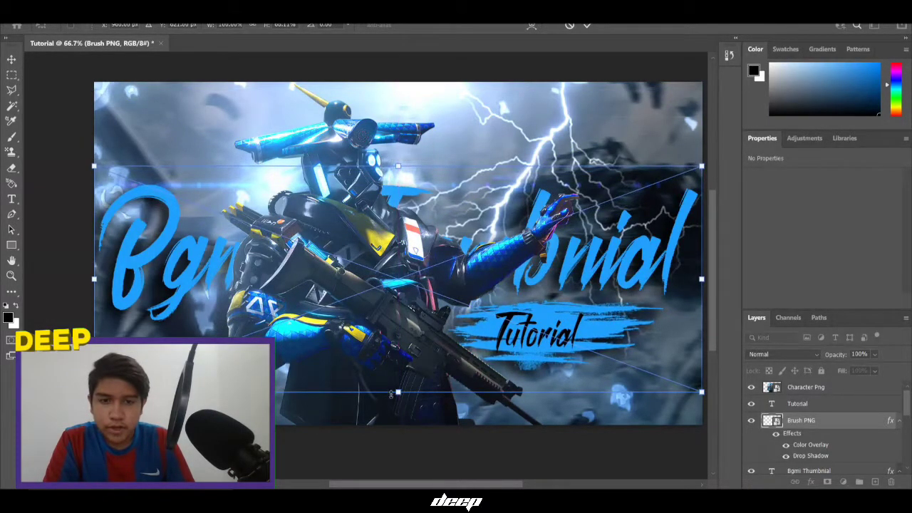
{"action": "left_click_drag", "start_coordinate": [395, 391], "coordinate": [398, 388]}
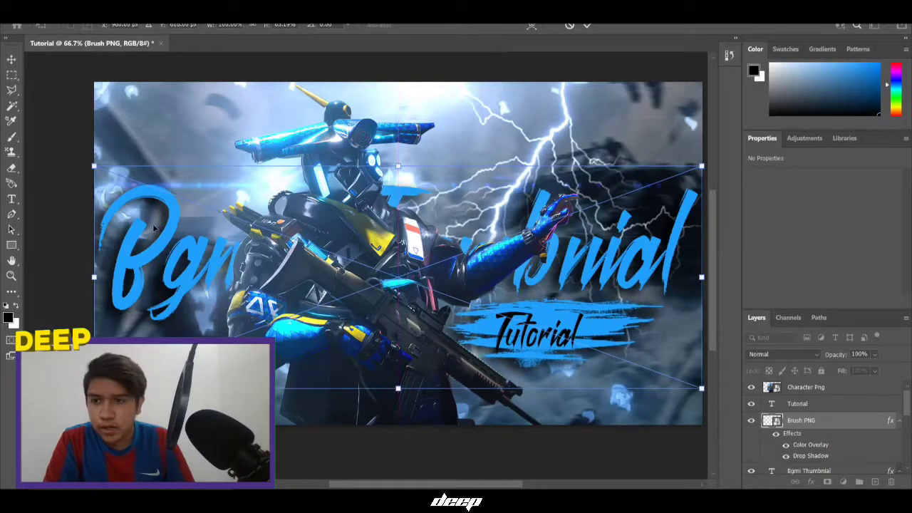
{"action": "mouse_move", "coordinate": [97, 279]}
{"action": "left_mouse_down"}
{"action": "mouse_move", "coordinate": [174, 278]}
{"action": "mouse_move", "coordinate": [139, 278]}
{"action": "left_mouse_up"}
{"action": "left_click_drag", "start_coordinate": [702, 275], "coordinate": [676, 276]}
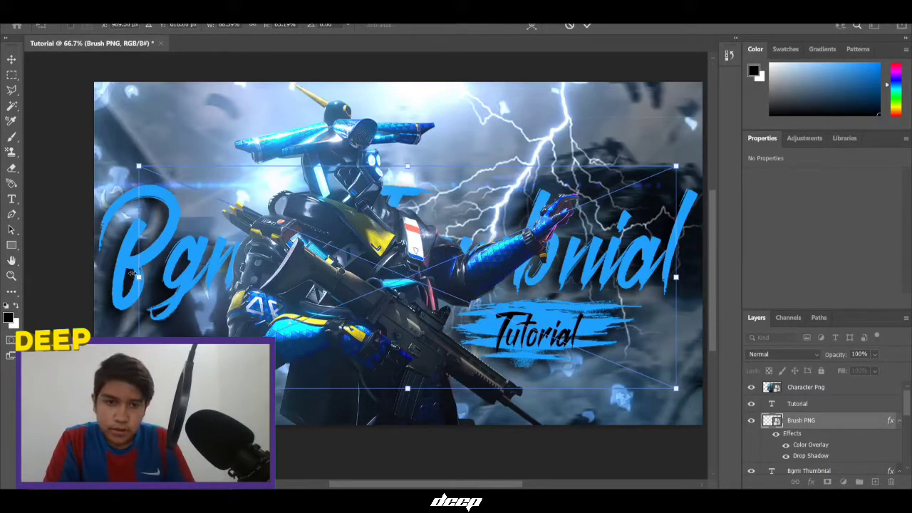
{"action": "left_click_drag", "start_coordinate": [133, 274], "coordinate": [156, 286]}
{"action": "left_click_drag", "start_coordinate": [676, 278], "coordinate": [647, 287]}
{"action": "left_click_drag", "start_coordinate": [163, 272], "coordinate": [216, 285]}
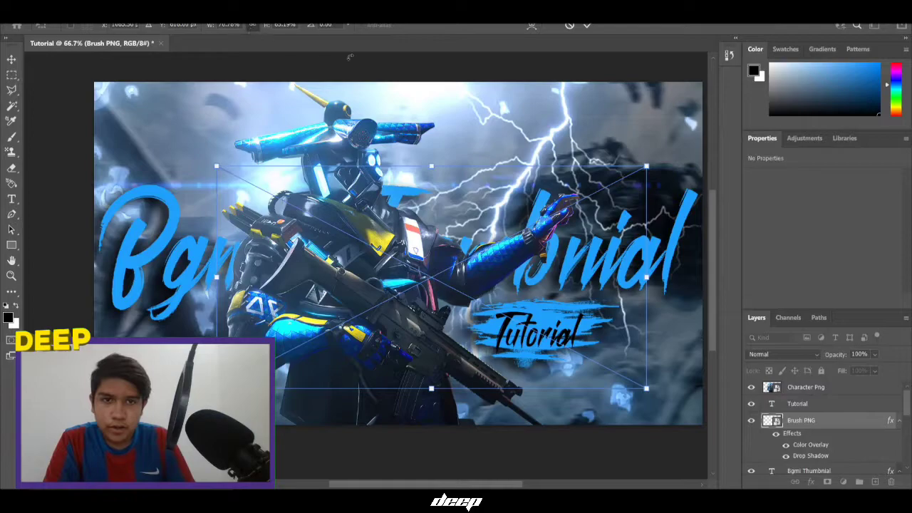
{"action": "left_click", "coordinate": [587, 26]}
Make the brush stroke slightly taller
{"action": "key", "text": "ctrl+t"}
{"action": "left_click_drag", "start_coordinate": [270, 26], "coordinate": [273, 26]}
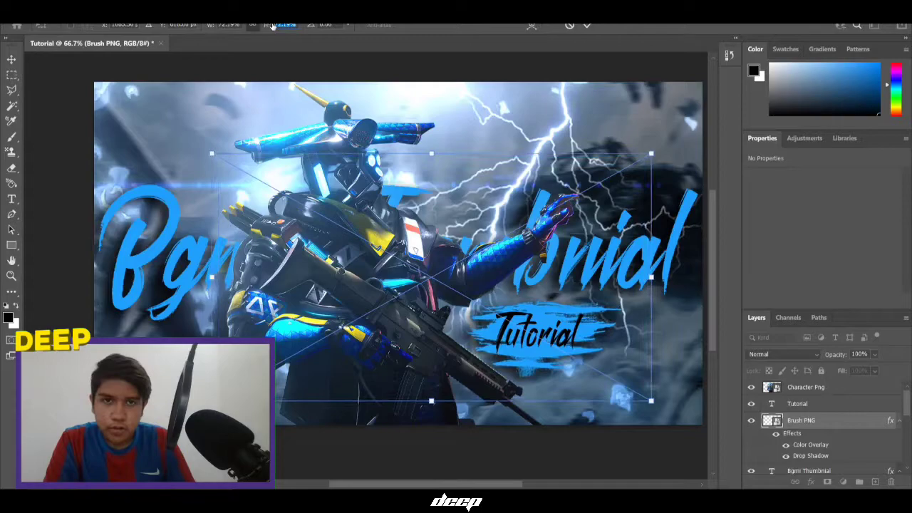
{"action": "left_click", "coordinate": [586, 25]}
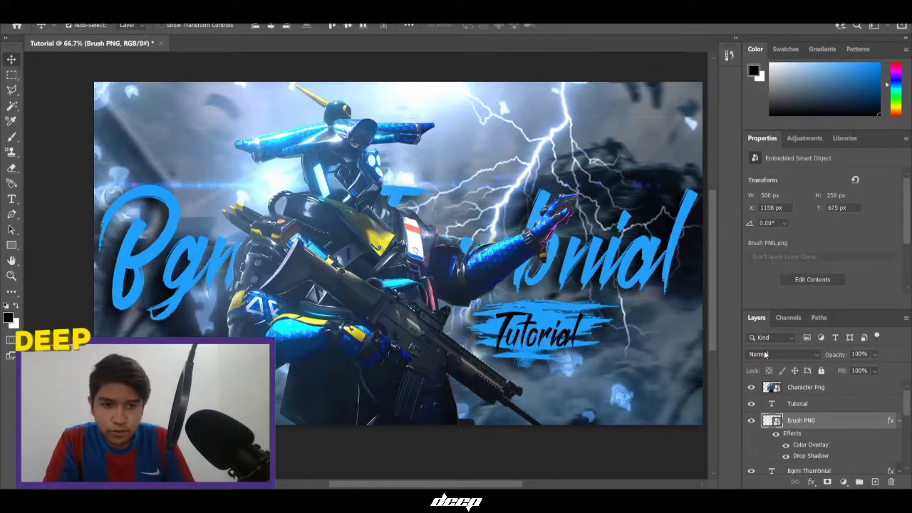
Shrink the Tutorial text to 88% and nudge it vertically
{"action": "left_click", "coordinate": [811, 405]}
{"action": "key", "text": "ctrl+t"}
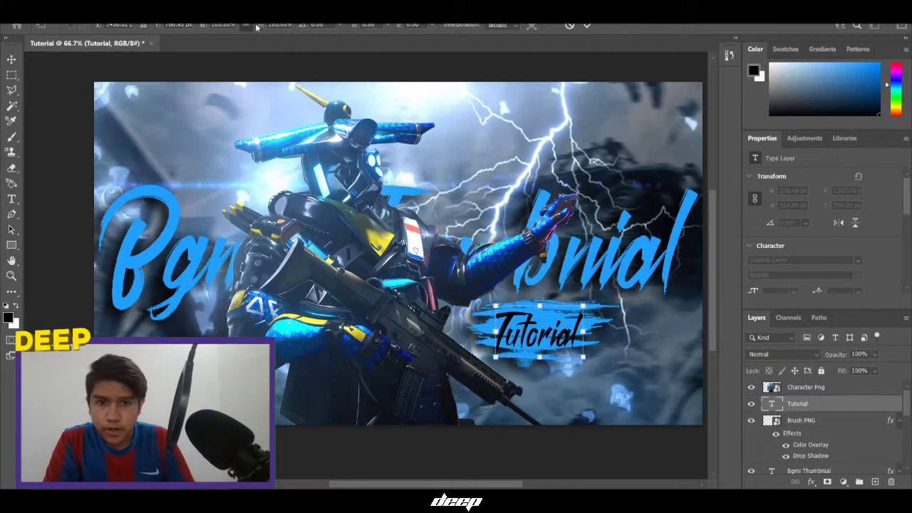
{"action": "left_click_drag", "start_coordinate": [260, 25], "coordinate": [254, 27]}
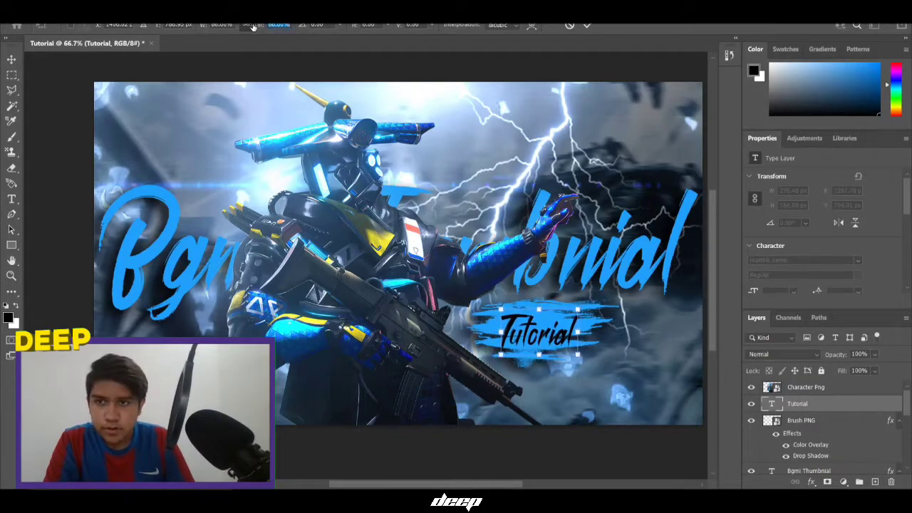
{"action": "left_click_drag", "start_coordinate": [160, 27], "coordinate": [152, 29]}
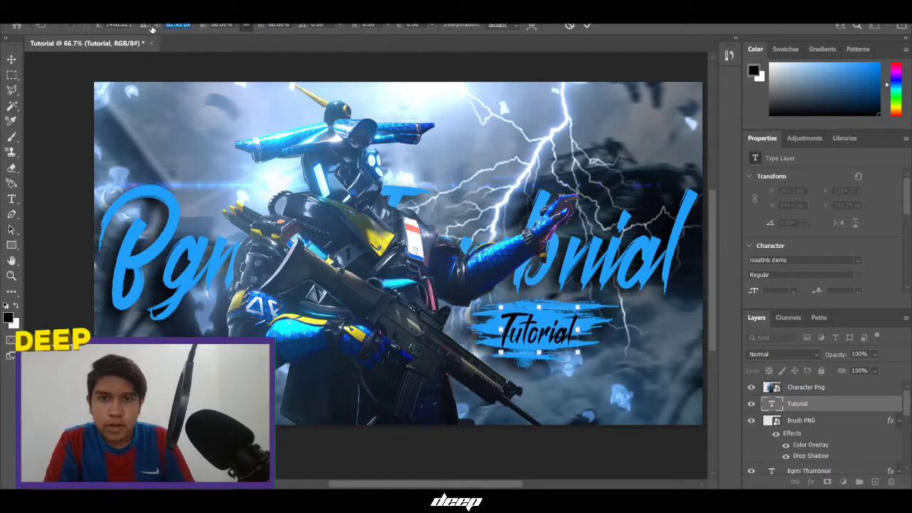
{"action": "left_click", "coordinate": [590, 27]}
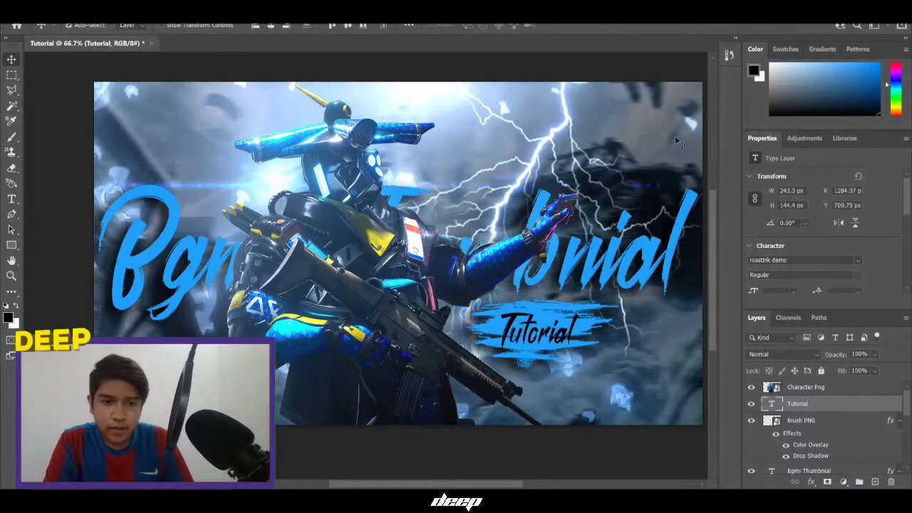
Enlarge the brush stroke to 122% and nudge it down slightly
{"action": "left_click", "coordinate": [798, 426]}
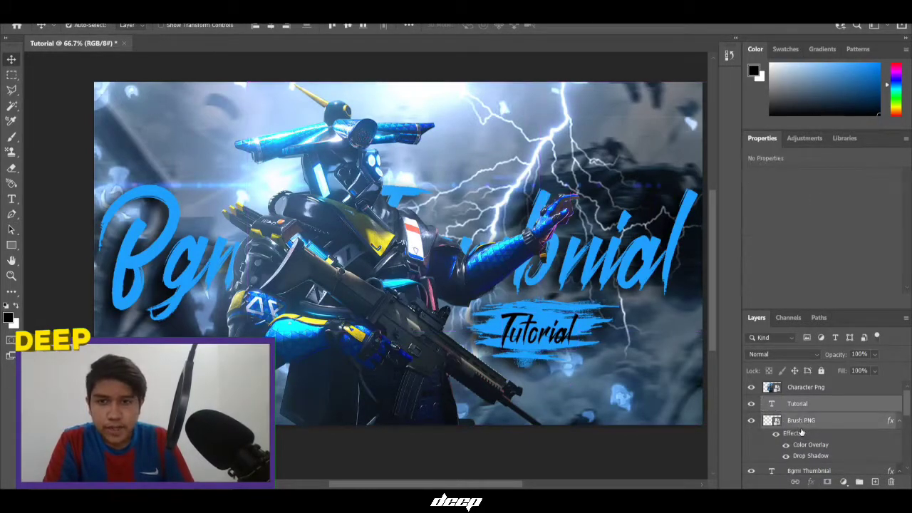
{"action": "key", "text": "ctrl+t"}
{"action": "left_click_drag", "start_coordinate": [261, 26], "coordinate": [273, 27]}
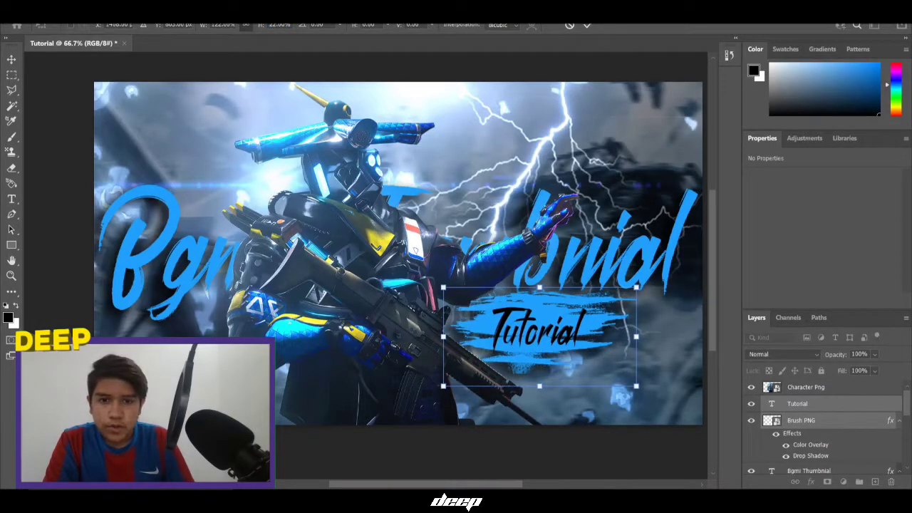
{"action": "left_click_drag", "start_coordinate": [158, 27], "coordinate": [170, 25]}
{"action": "left_click", "coordinate": [586, 26]}
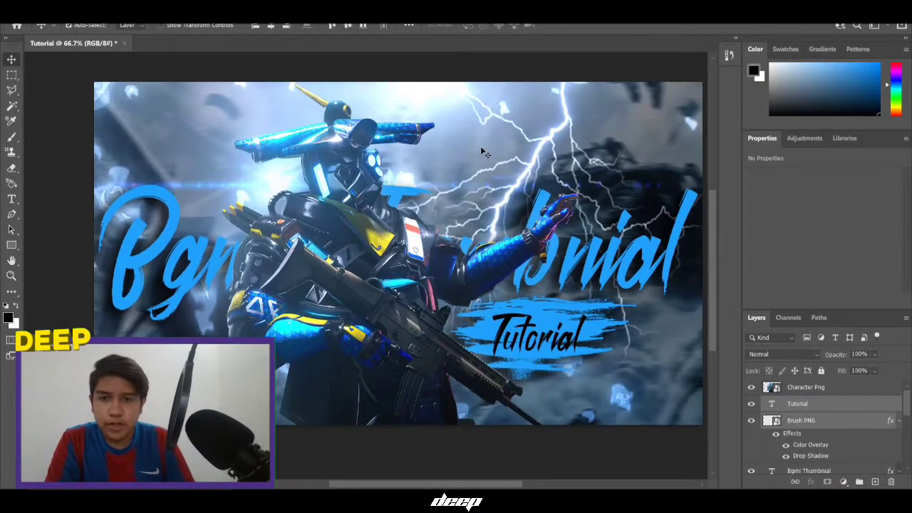
{"action": "scroll", "coordinate": [481, 146], "scroll_direction": "down", "scroll_amount": 3}
{"action": "scroll", "coordinate": [452, 163], "scroll_direction": "up", "scroll_amount": 2}
{"action": "scroll", "coordinate": [452, 163], "scroll_direction": "down", "scroll_amount": 1}
{"action": "scroll", "coordinate": [451, 163], "scroll_direction": "up", "scroll_amount": 2}
{"action": "scroll", "coordinate": [452, 163], "scroll_direction": "down", "scroll_amount": 1}
{"action": "scroll", "coordinate": [855, 449], "scroll_direction": "down", "scroll_amount": 5}
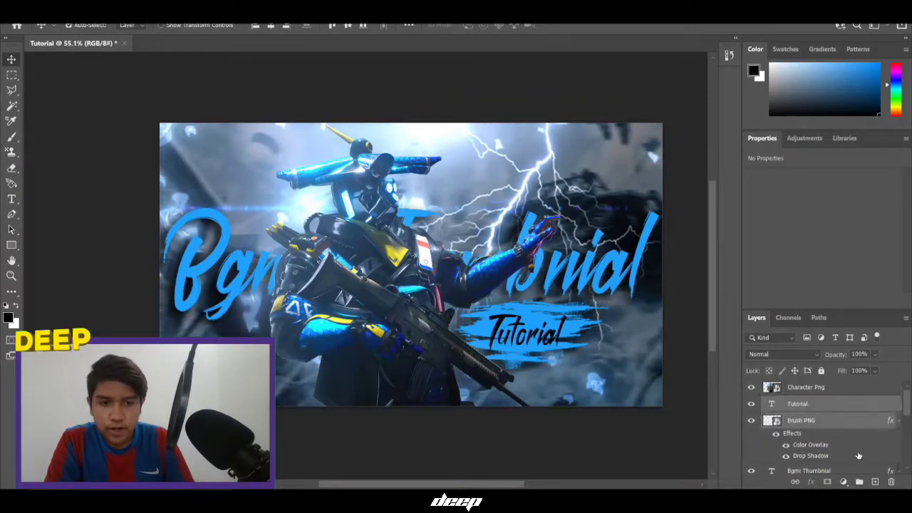
Flip the Lighting layer, move it left, then flip it back and move it right
{"action": "left_click", "coordinate": [831, 428]}
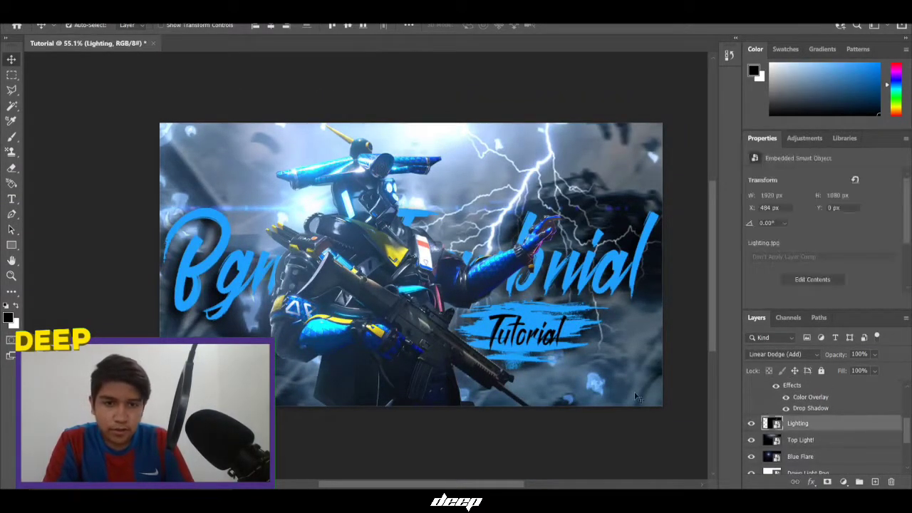
{"action": "scroll", "coordinate": [560, 373], "scroll_direction": "down", "scroll_amount": 1}
{"action": "key", "text": "ctrl+t"}
{"action": "right_click", "coordinate": [558, 112]}
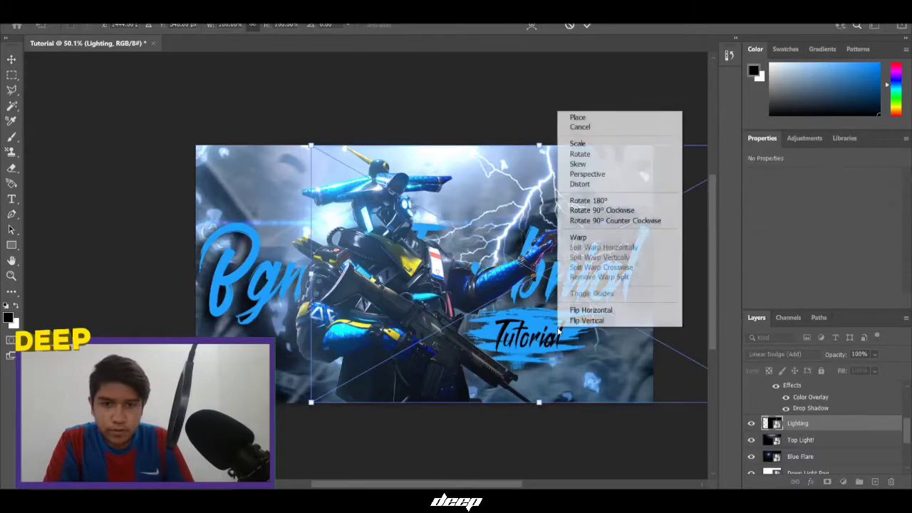
{"action": "left_click", "coordinate": [579, 310]}
{"action": "left_click_drag", "start_coordinate": [525, 287], "coordinate": [292, 320]}
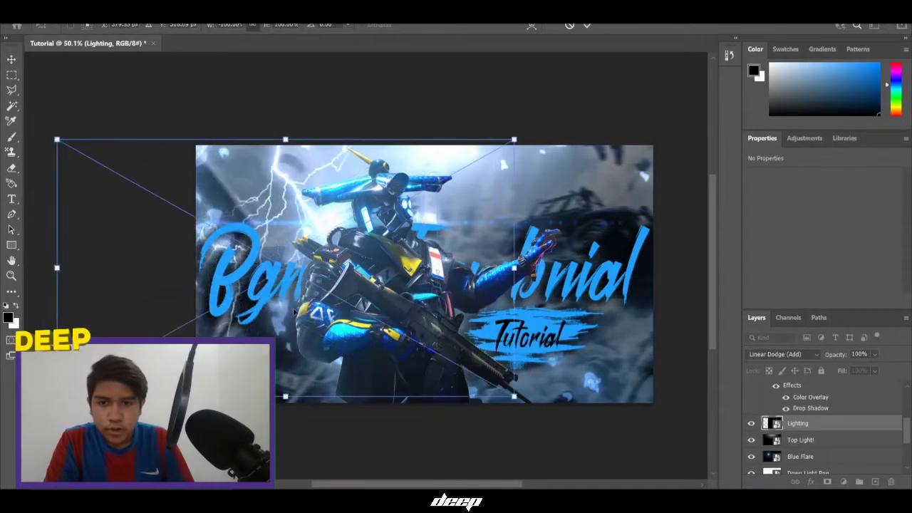
{"action": "right_click", "coordinate": [293, 319]}
{"action": "left_click", "coordinate": [307, 291]}
{"action": "left_click_drag", "start_coordinate": [388, 286], "coordinate": [702, 268]}
Tilt the lightning about -7° and enlarge it to 131%, then undo that transform
{"action": "left_click_drag", "start_coordinate": [563, 87], "coordinate": [536, 96]}
{"action": "left_click_drag", "start_coordinate": [578, 240], "coordinate": [560, 297]}
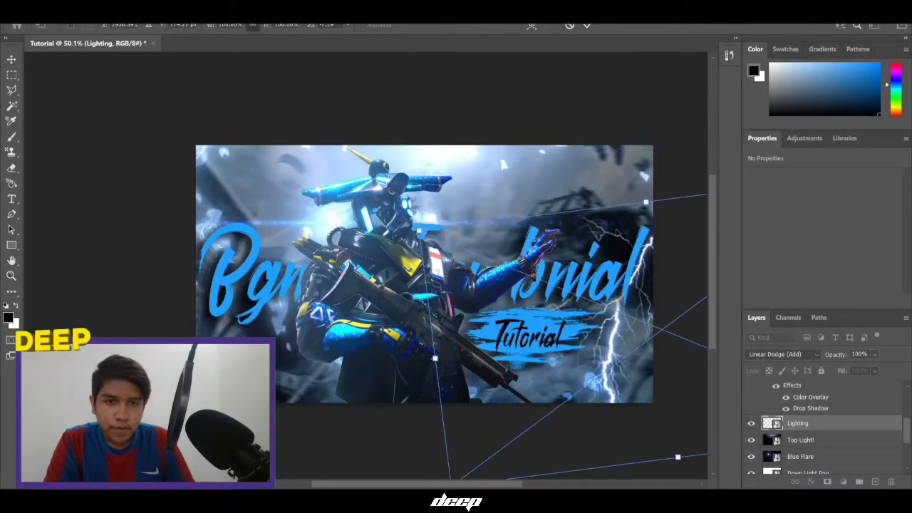
{"action": "left_click_drag", "start_coordinate": [645, 203], "coordinate": [650, 262]}
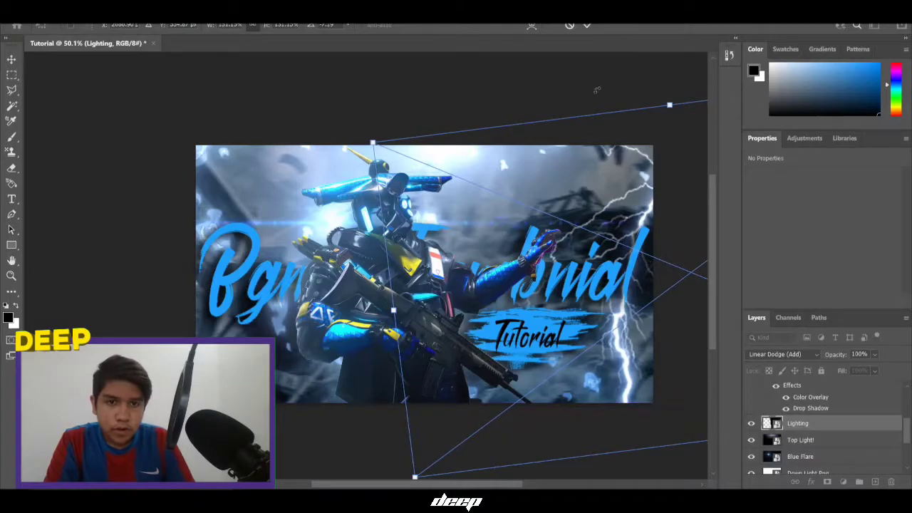
{"action": "left_click", "coordinate": [587, 26]}
{"action": "scroll", "coordinate": [496, 223], "scroll_direction": "up", "scroll_amount": 2}
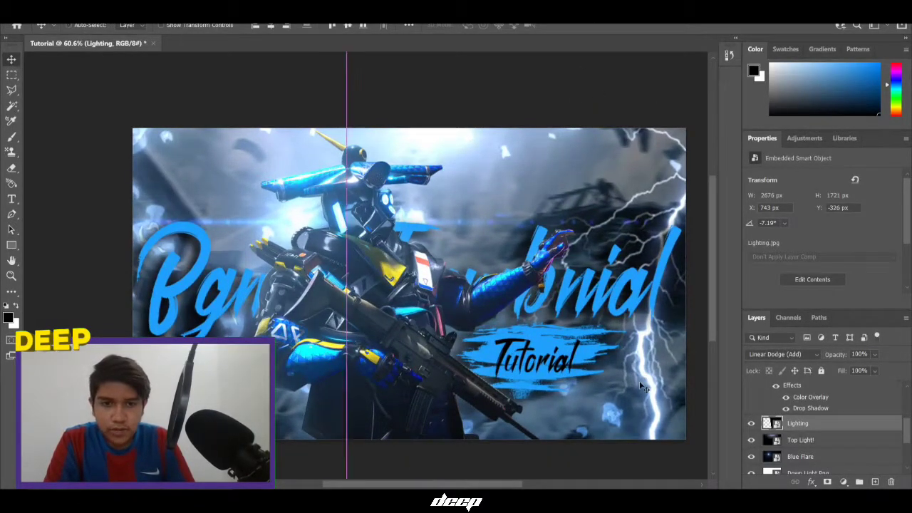
{"action": "key", "text": "ctrl+z"}
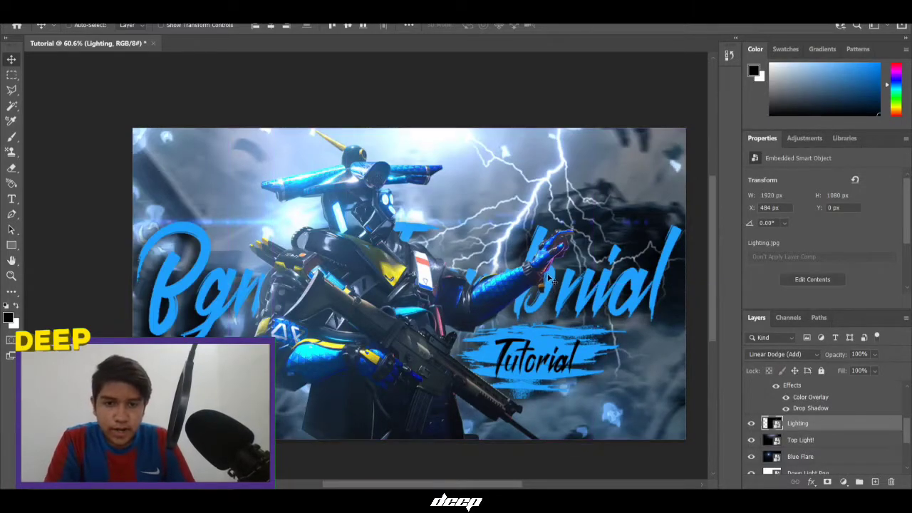
Stretch the lightning taller, shift it left and flip it horizontally
{"action": "key", "text": "ctrl+t"}
{"action": "scroll", "coordinate": [512, 346], "scroll_direction": "down", "scroll_amount": 2}
{"action": "left_click_drag", "start_coordinate": [539, 411], "coordinate": [571, 478]}
{"action": "left_click_drag", "start_coordinate": [559, 389], "coordinate": [428, 356]}
{"action": "right_click", "coordinate": [437, 353]}
{"action": "left_click", "coordinate": [444, 356]}
{"action": "key", "text": "Return"}
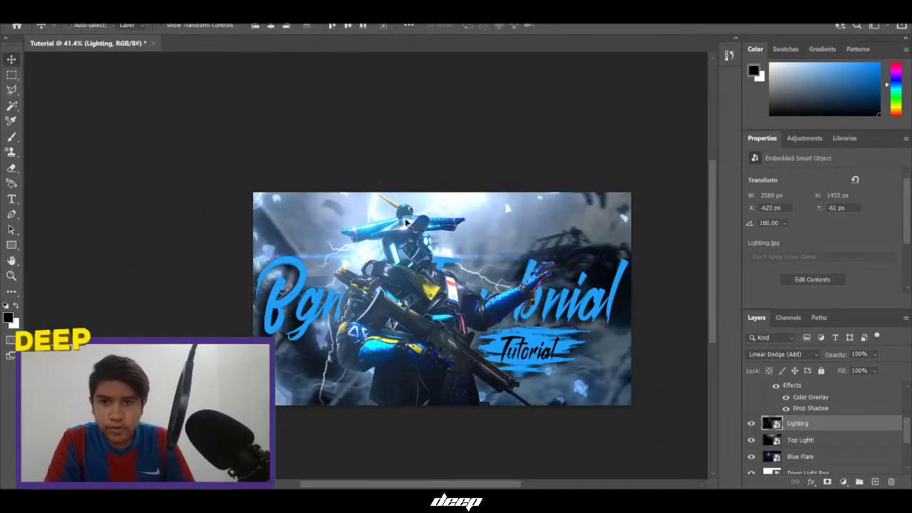
Rotate the lightning about 13° and move it left behind the title
{"action": "scroll", "coordinate": [406, 223], "scroll_direction": "up", "scroll_amount": 1}
{"action": "key", "text": "t"}
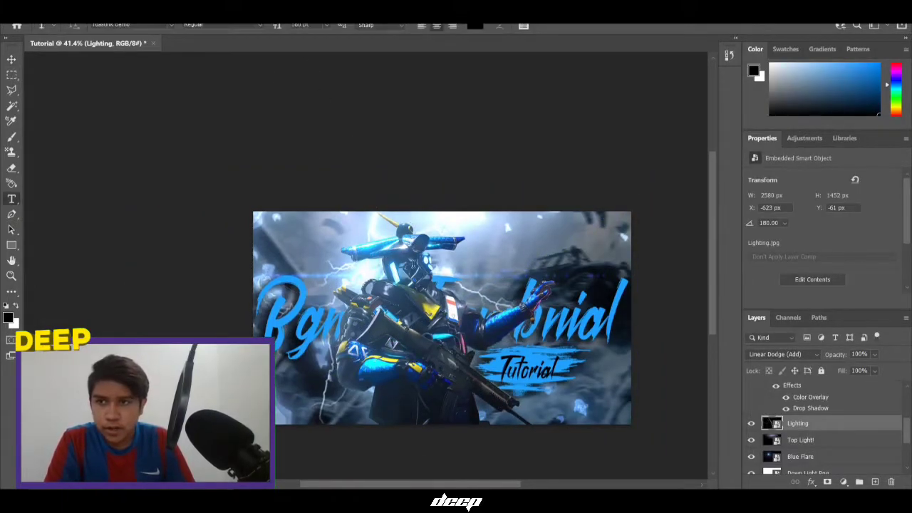
{"action": "left_click", "coordinate": [12, 80]}
{"action": "key", "text": "ctrl+t"}
{"action": "left_click_drag", "start_coordinate": [318, 135], "coordinate": [369, 143]}
{"action": "left_click_drag", "start_coordinate": [335, 332], "coordinate": [313, 334]}
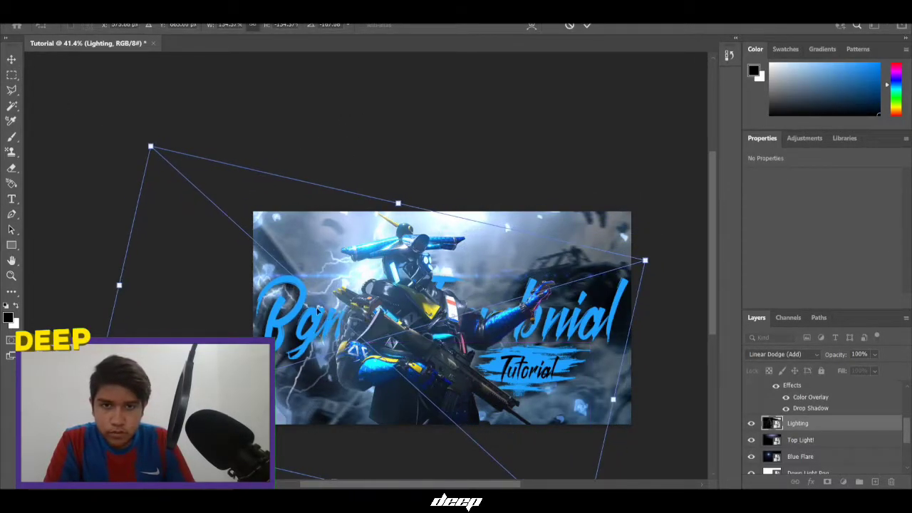
{"action": "left_click", "coordinate": [589, 28]}
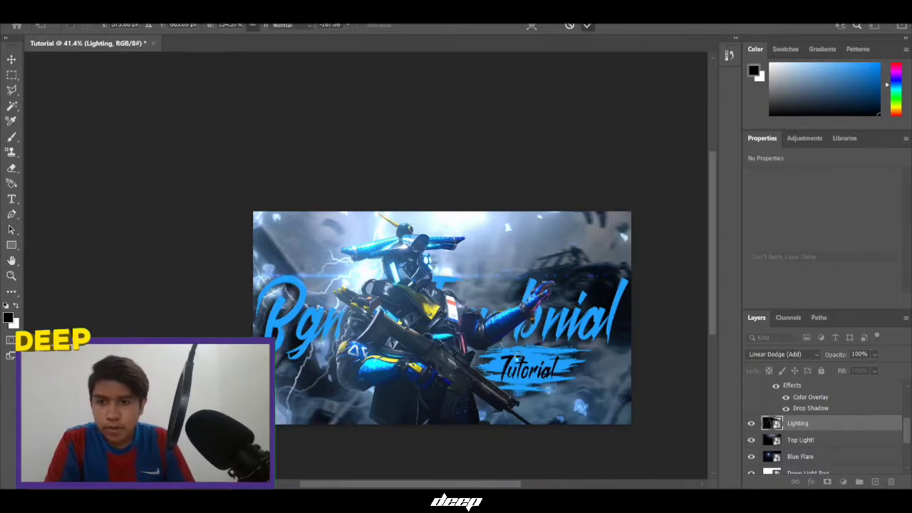
{"action": "scroll", "coordinate": [518, 356], "scroll_direction": "up", "scroll_amount": 4}
{"action": "scroll", "coordinate": [518, 356], "scroll_direction": "down", "scroll_amount": 1}
{"action": "left_click", "coordinate": [164, 17]}
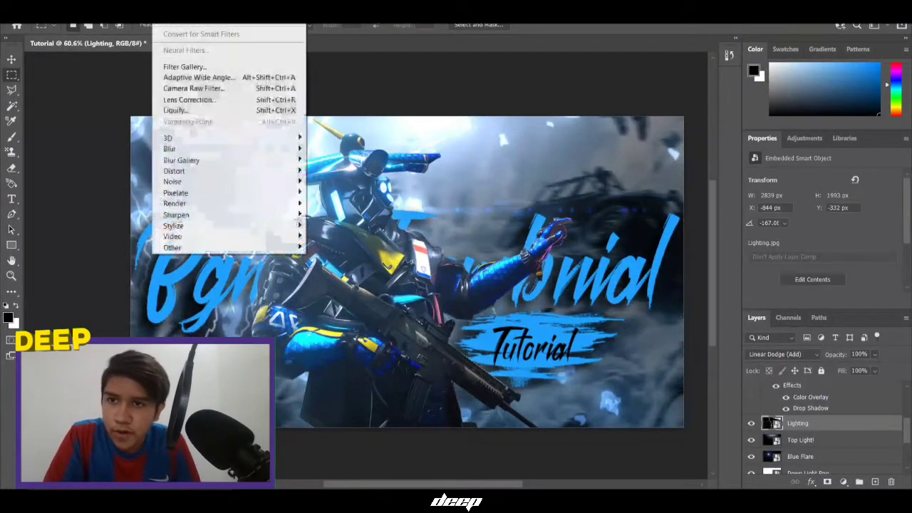
Use Liquify's forward warp to bend a lower-left branch of the lightning
{"action": "left_click", "coordinate": [163, 17]}
{"action": "left_click", "coordinate": [164, 17]}
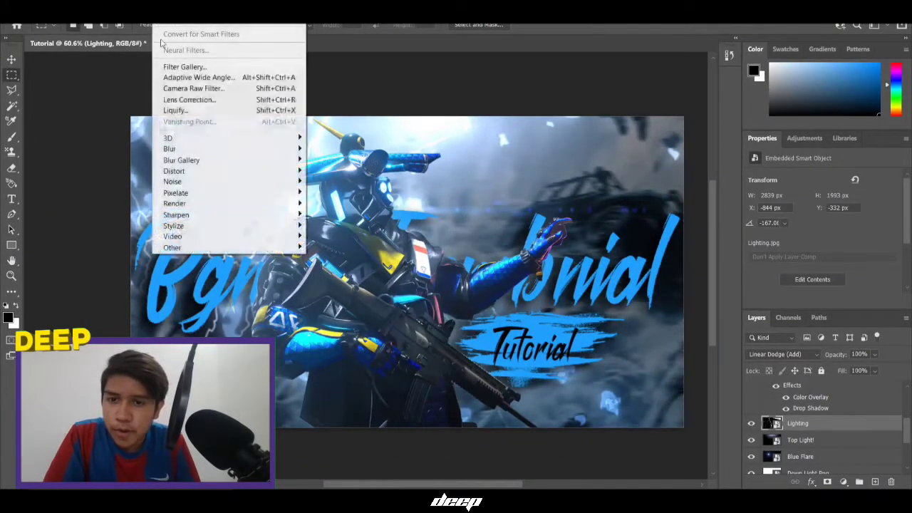
{"action": "left_click", "coordinate": [175, 111]}
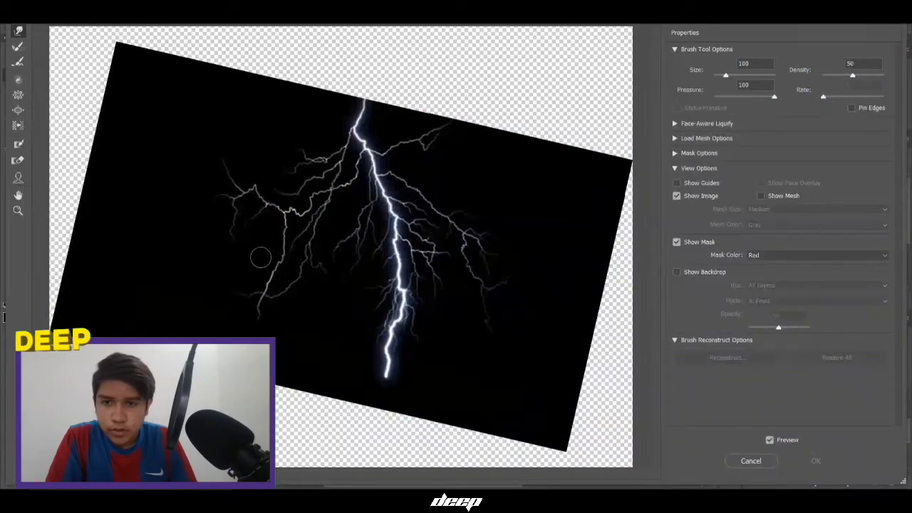
{"action": "mouse_move", "coordinate": [272, 265]}
{"action": "left_mouse_down"}
{"action": "mouse_move", "coordinate": [303, 282]}
{"action": "mouse_move", "coordinate": [269, 283]}
{"action": "left_mouse_up"}
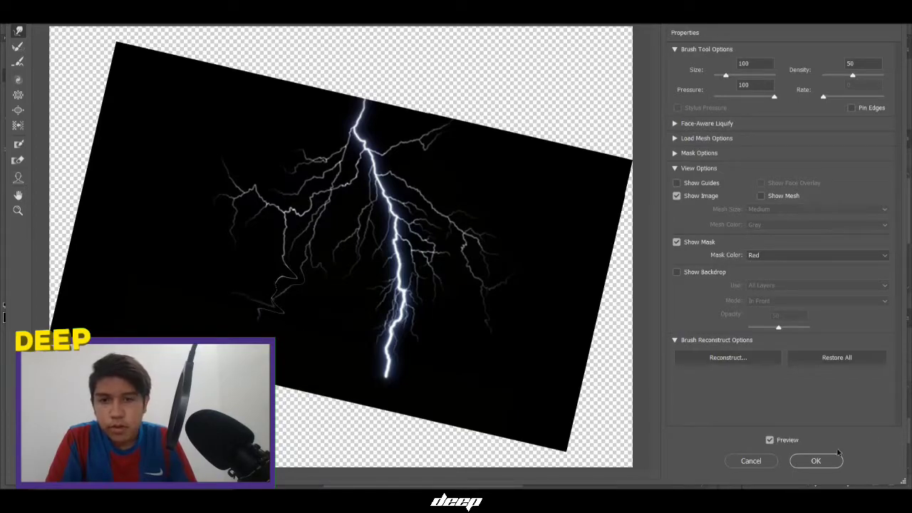
{"action": "left_click", "coordinate": [818, 461]}
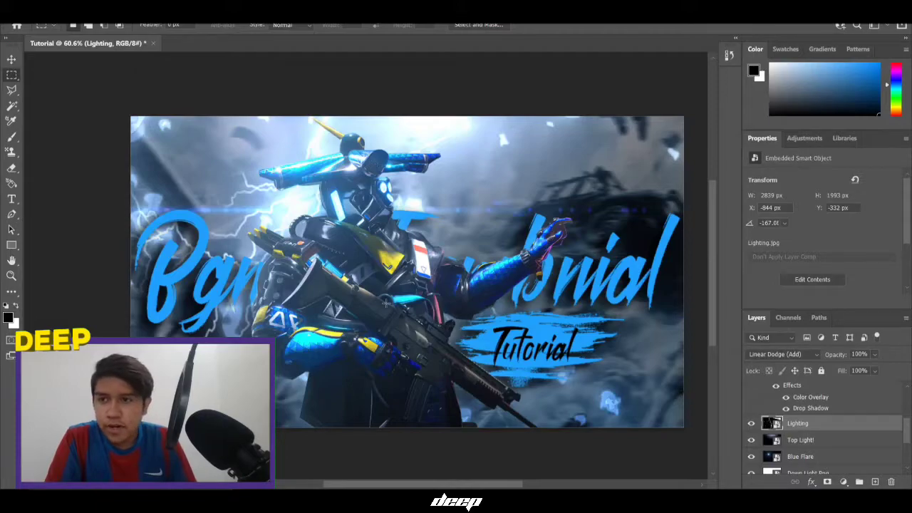
Pick the Eraser with a 0% hardness soft round tip, rasterizing the Lighting layer
{"action": "left_click_drag", "start_coordinate": [17, 171], "coordinate": [30, 165]}
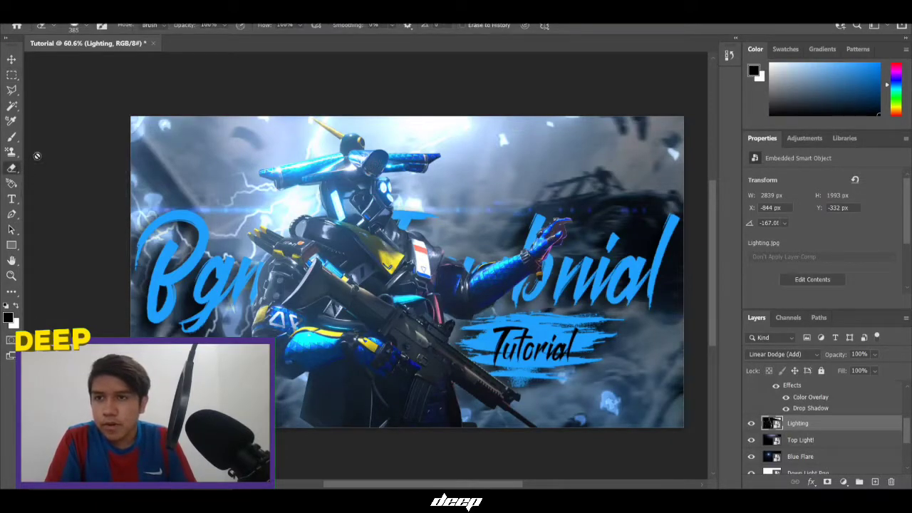
{"action": "left_click", "coordinate": [101, 25]}
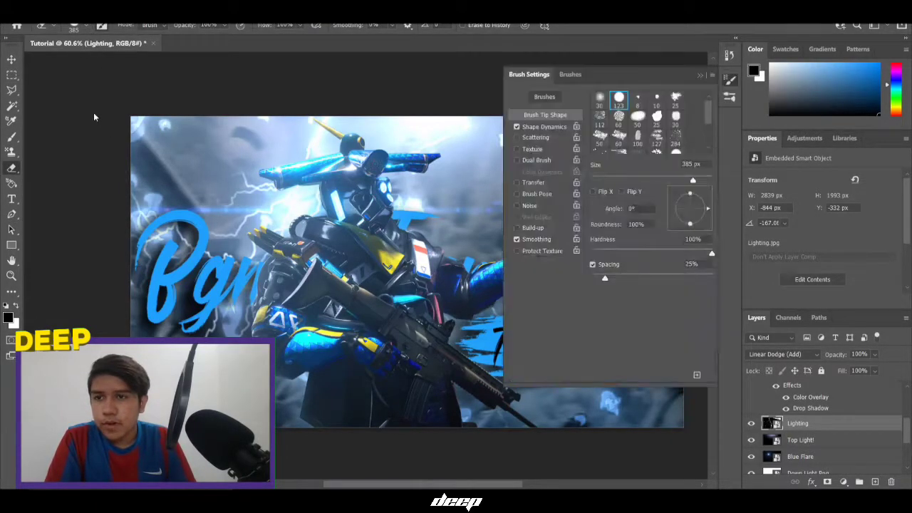
{"action": "left_click", "coordinate": [86, 26]}
{"action": "left_click_drag", "start_coordinate": [97, 85], "coordinate": [68, 89]}
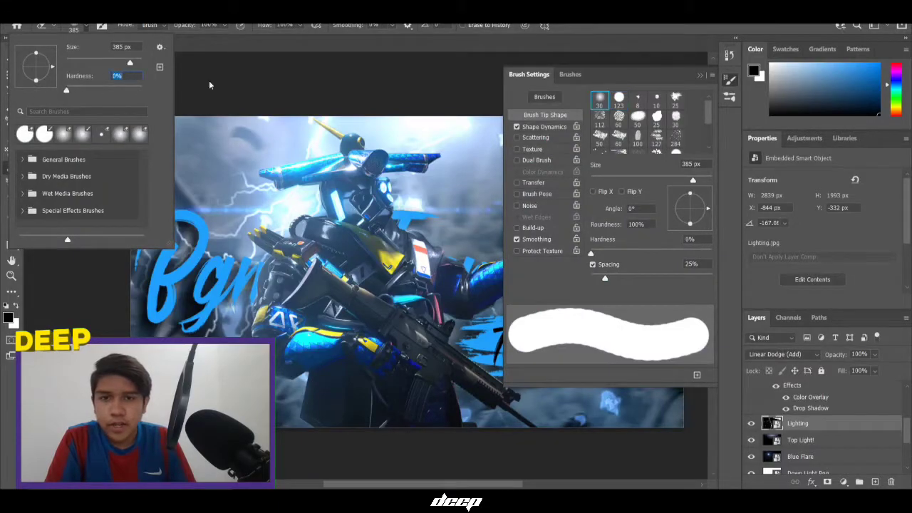
{"action": "left_click", "coordinate": [380, 95]}
{"action": "left_click", "coordinate": [459, 204]}
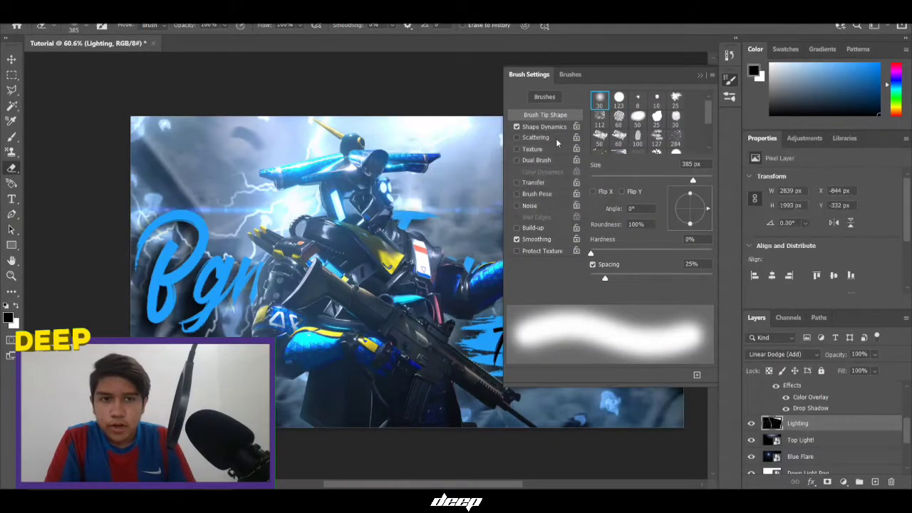
{"action": "left_click", "coordinate": [699, 74]}
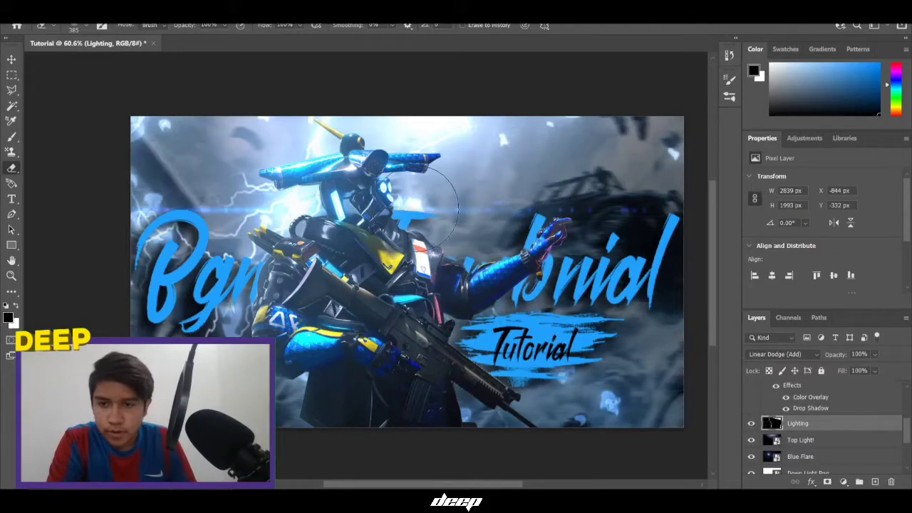
Erase the lower-left lightning with an 800 px soft eraser
{"action": "key", "text": "bracketright"}
{"action": "key", "text": "bracketright"}
{"action": "mouse_move", "coordinate": [183, 343]}
{"action": "left_mouse_down"}
{"action": "mouse_move", "coordinate": [178, 381]}
{"action": "mouse_move", "coordinate": [157, 340]}
{"action": "mouse_move", "coordinate": [170, 348]}
{"action": "left_mouse_up"}
{"action": "key", "text": "bracketleft"}
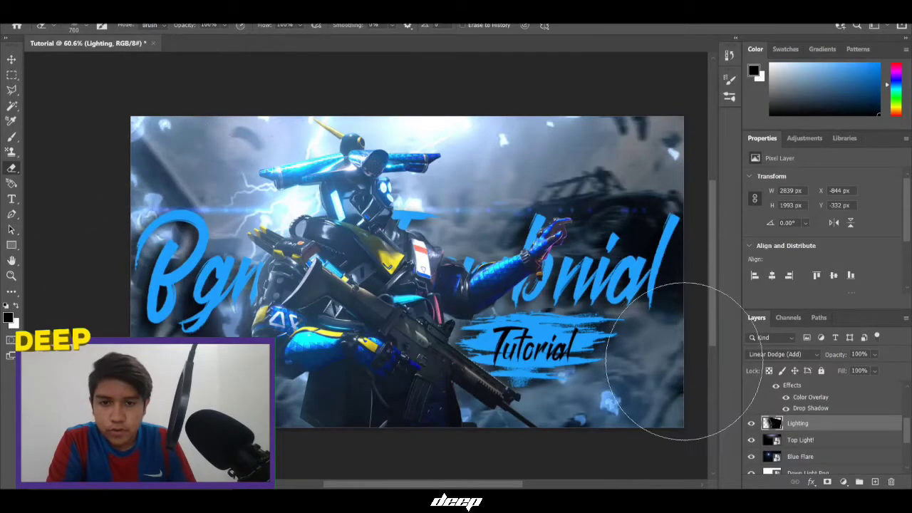
{"action": "scroll", "coordinate": [581, 320], "scroll_direction": "down", "scroll_amount": 1}
{"action": "scroll", "coordinate": [572, 322], "scroll_direction": "up", "scroll_amount": 1}
{"action": "left_click", "coordinate": [12, 75]}
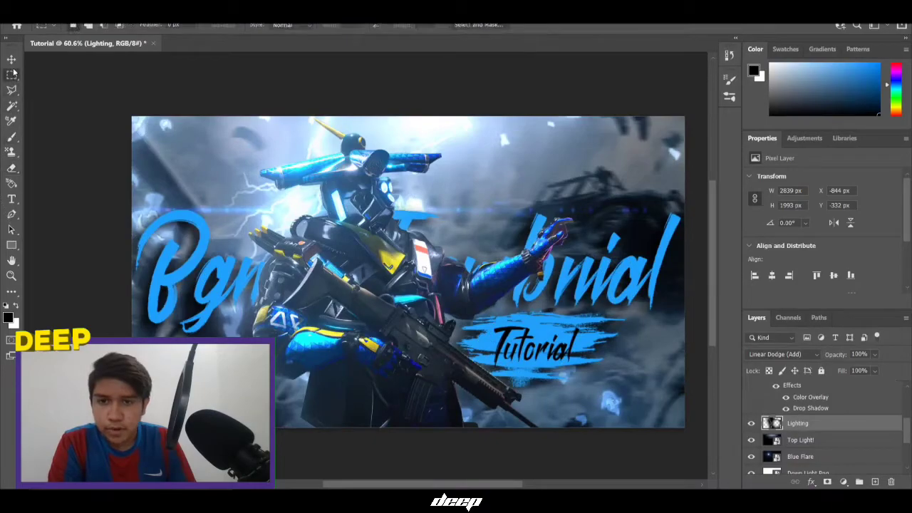
Nudge the lightning layer slightly right and down with Free Transform
{"action": "key", "text": "ctrl+t"}
{"action": "left_click_drag", "start_coordinate": [394, 250], "coordinate": [432, 255]}
{"action": "left_click", "coordinate": [588, 25]}
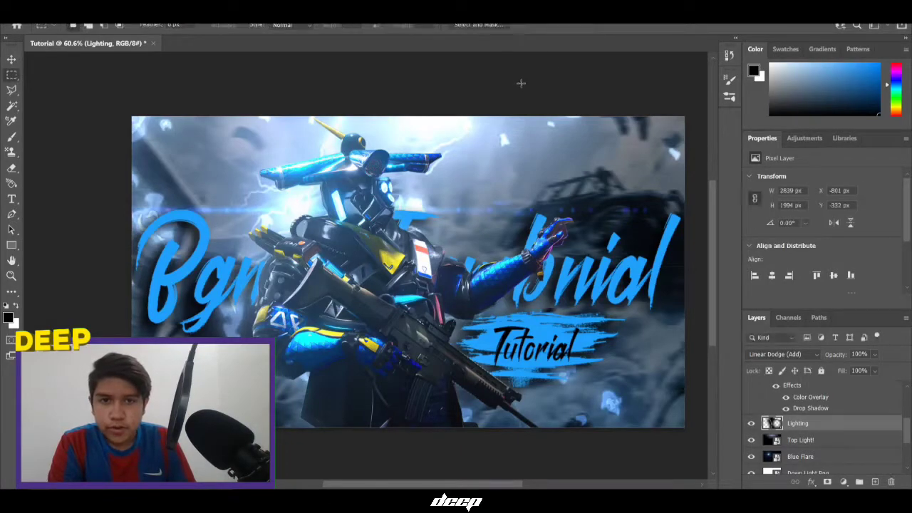
Set the area surrounding the canvas to a custom white (#ffffff) colour
{"action": "right_click", "coordinate": [511, 75]}
{"action": "left_click", "coordinate": [519, 94]}
{"action": "right_click", "coordinate": [519, 93]}
{"action": "left_click", "coordinate": [540, 151]}
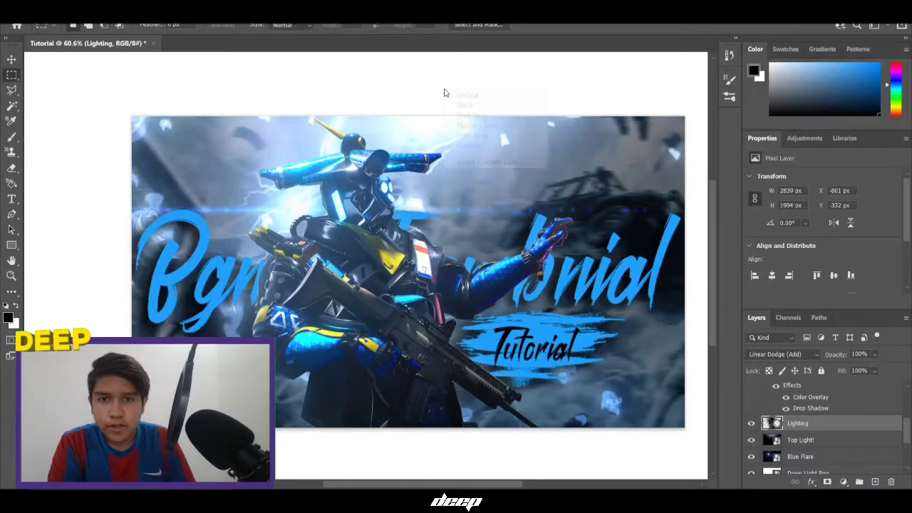
{"action": "right_click", "coordinate": [444, 88]}
{"action": "left_click", "coordinate": [460, 162]}
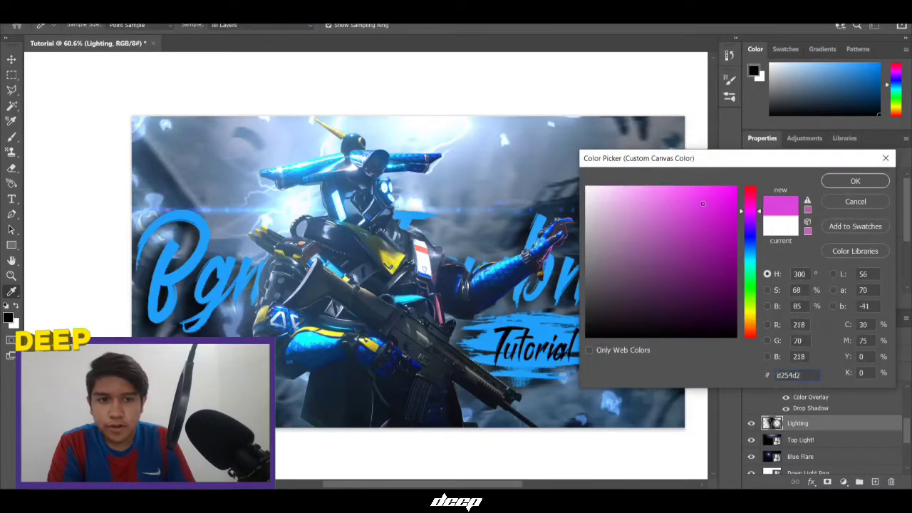
{"action": "left_click_drag", "start_coordinate": [748, 211], "coordinate": [756, 148]}
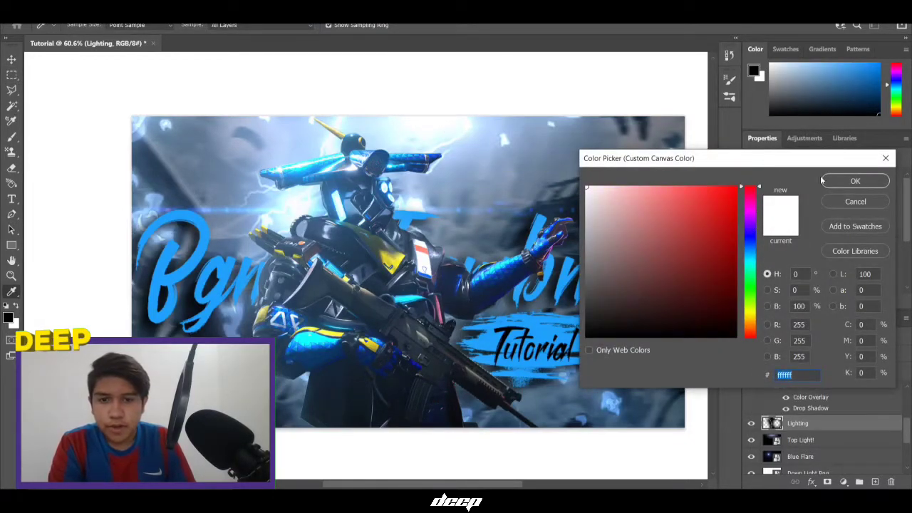
{"action": "left_click", "coordinate": [855, 181]}
Fit the whole thumbnail on screen with the Zoom tool
{"action": "left_click", "coordinate": [11, 277]}
{"action": "right_click", "coordinate": [290, 244]}
{"action": "left_click", "coordinate": [294, 249]}
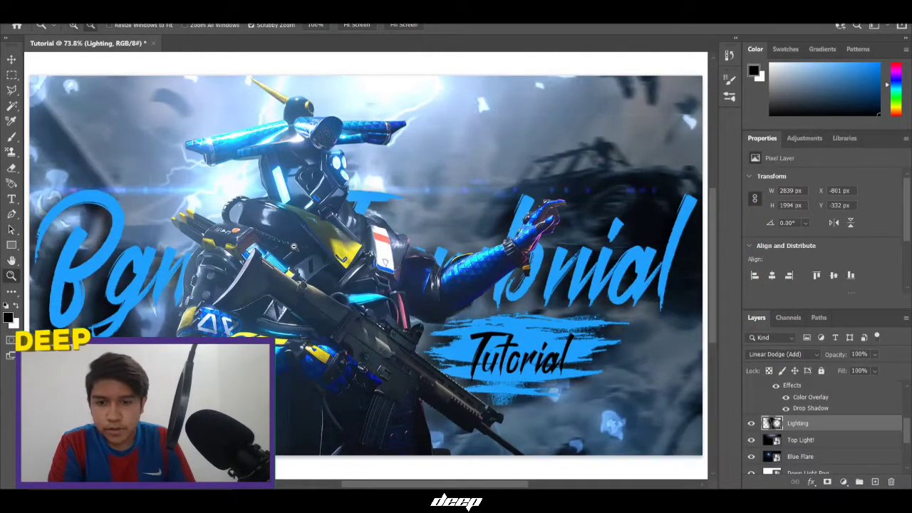
{"action": "scroll", "coordinate": [294, 247], "scroll_direction": "down", "scroll_amount": 1}
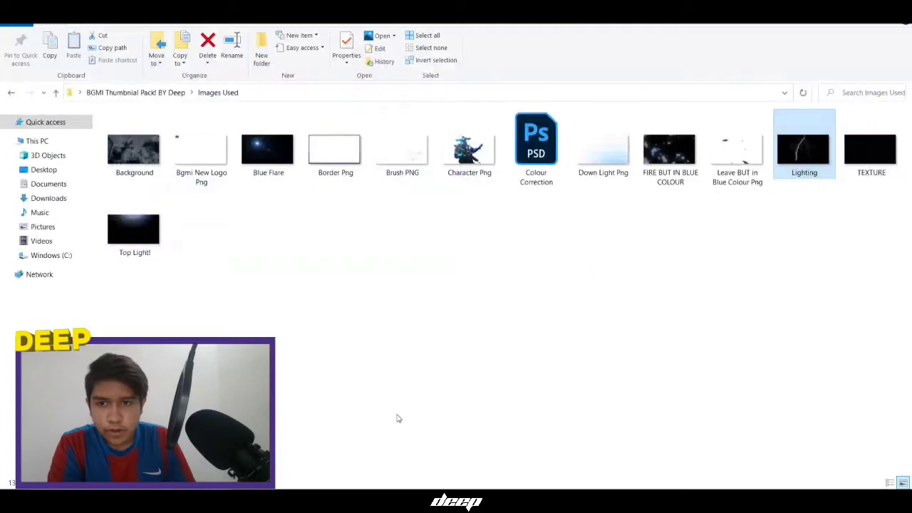
Place Border Png as a frame over the thumbnail, then select the Background layer
{"action": "left_click_drag", "start_coordinate": [320, 180], "coordinate": [449, 427]}
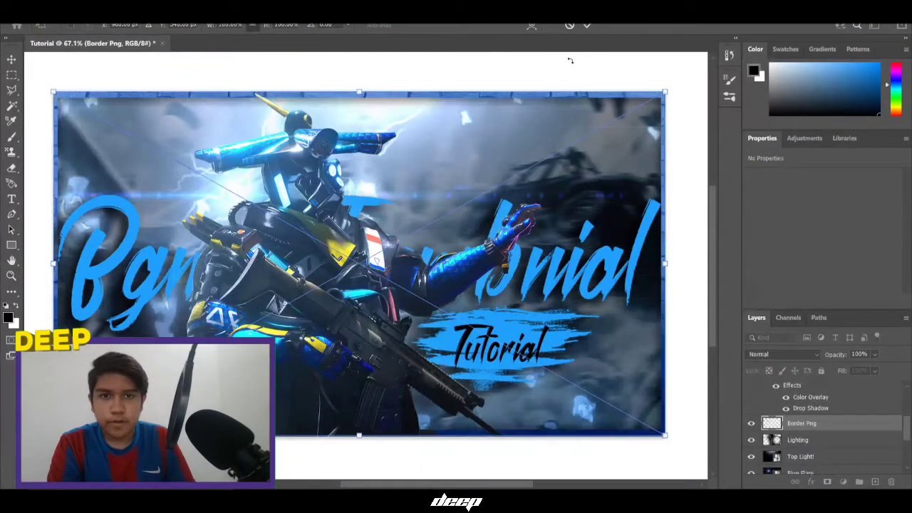
{"action": "left_click", "coordinate": [587, 24]}
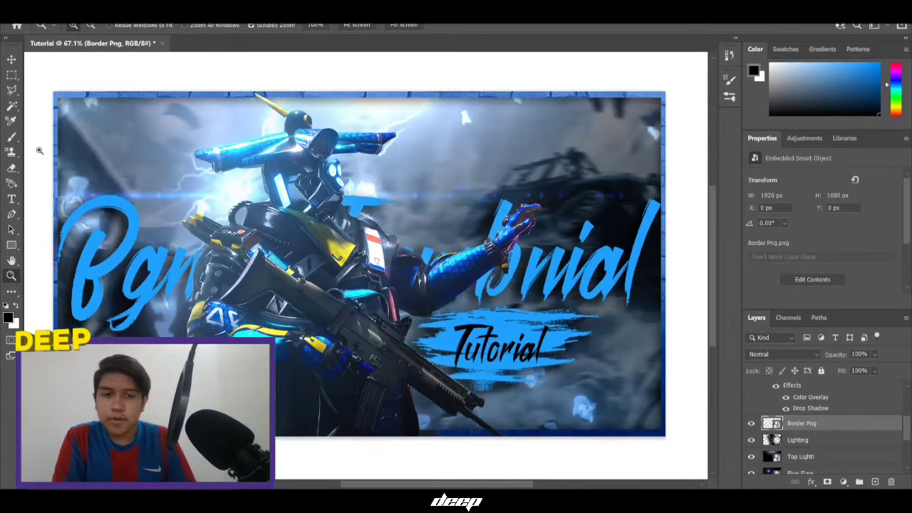
{"action": "left_click", "coordinate": [10, 74]}
{"action": "right_click", "coordinate": [791, 426]}
{"action": "left_click", "coordinate": [800, 434]}
{"action": "scroll", "coordinate": [799, 434], "scroll_direction": "down", "scroll_amount": 5}
{"action": "left_click", "coordinate": [800, 449]}
{"action": "scroll", "coordinate": [800, 451], "scroll_direction": "up", "scroll_amount": 5}
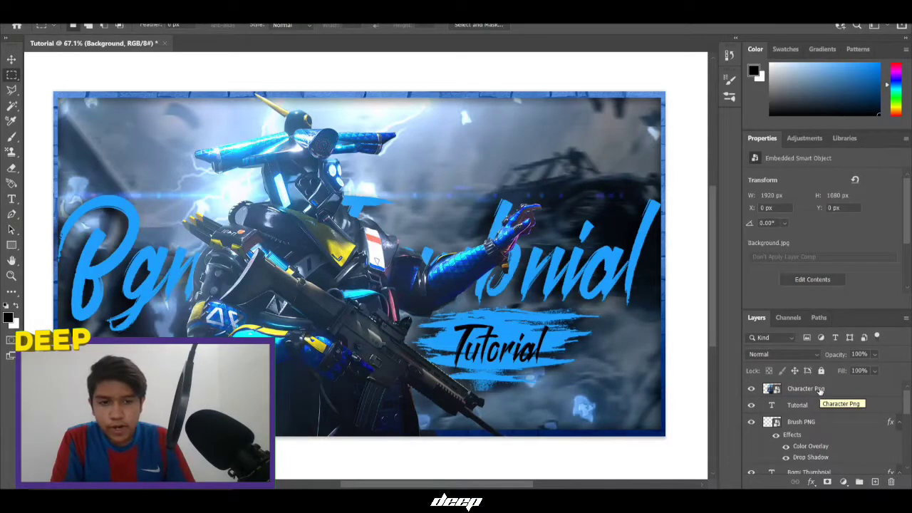
Group the layers from Character Png to Background into a group named 'Without Cc'
{"action": "left_click", "coordinate": [820, 389], "text": "shift"}
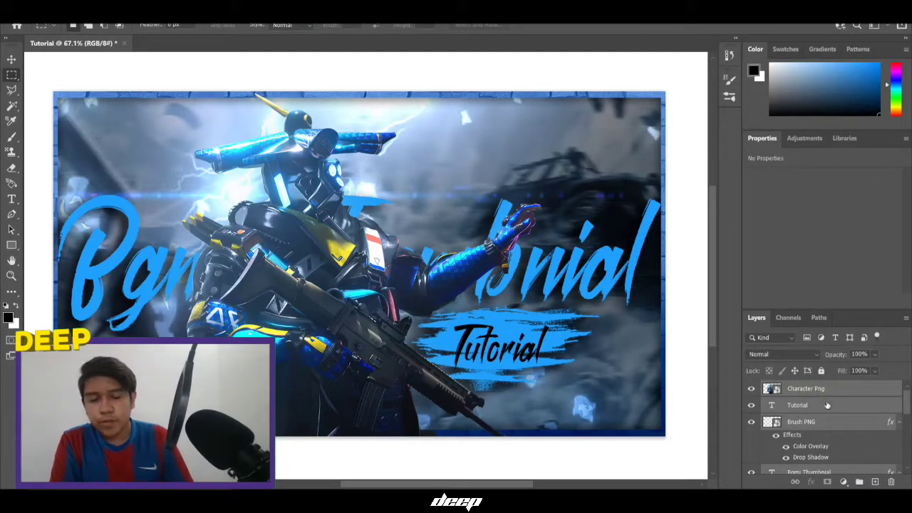
{"action": "left_click", "coordinate": [860, 482]}
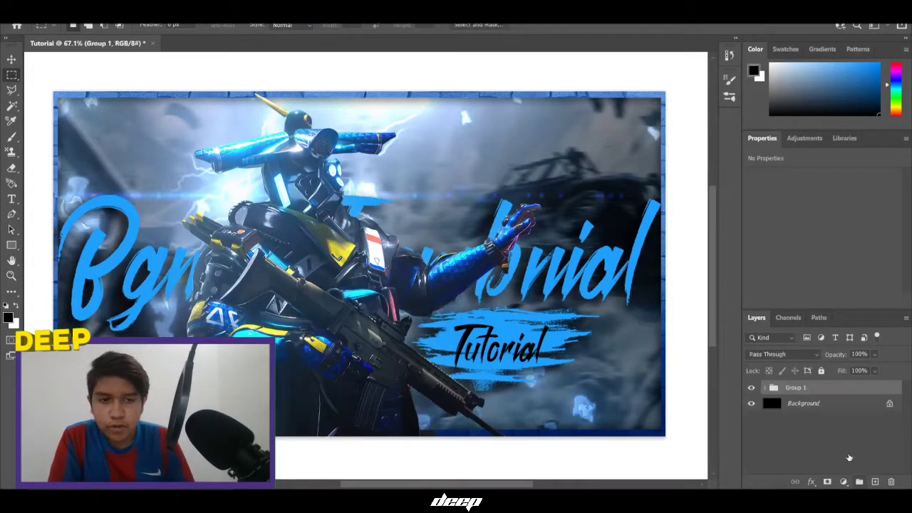
{"action": "type", "text": "Without"}
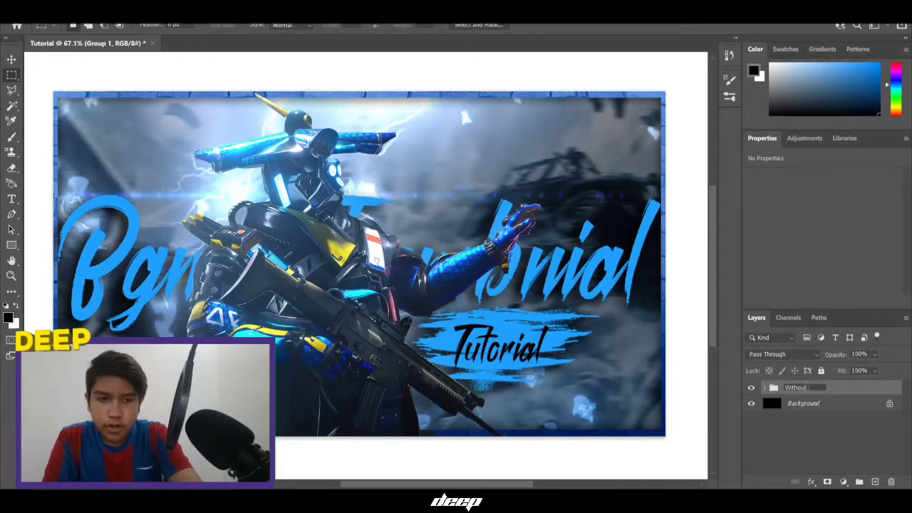
{"action": "type", "text": " Cc"}
{"action": "key", "text": "Return"}
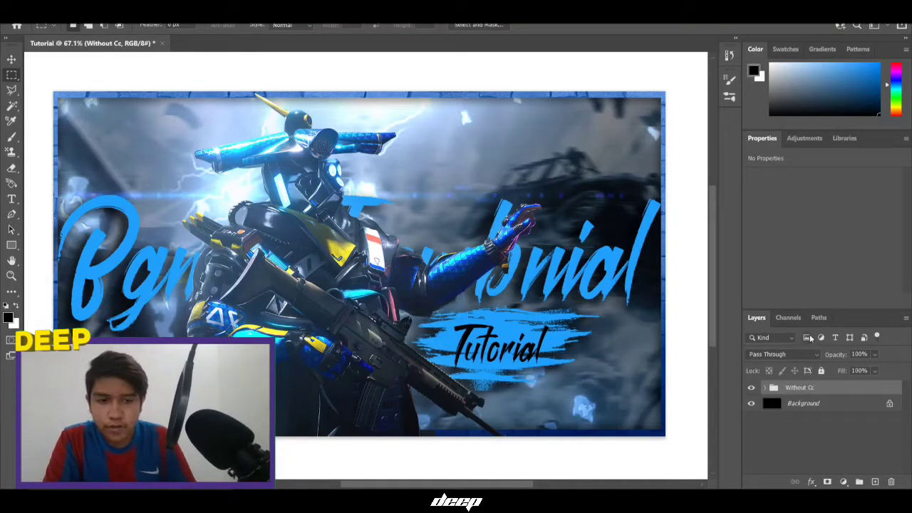
Duplicate the Without Cc group and merge the copy into a single layer
{"action": "key", "text": "ctrl+j"}
{"action": "right_click", "coordinate": [798, 387]}
{"action": "left_click", "coordinate": [712, 397]}
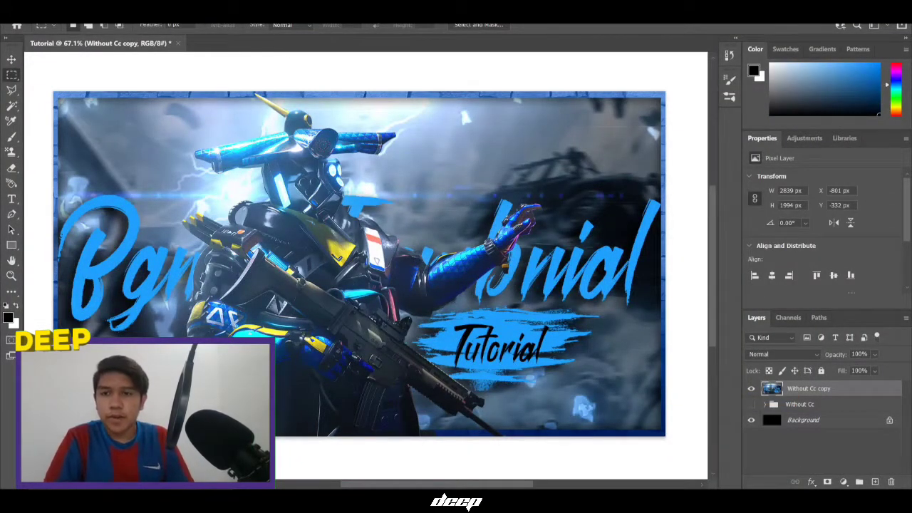
{"action": "left_click", "coordinate": [162, 15]}
{"action": "left_click", "coordinate": [183, 93]}
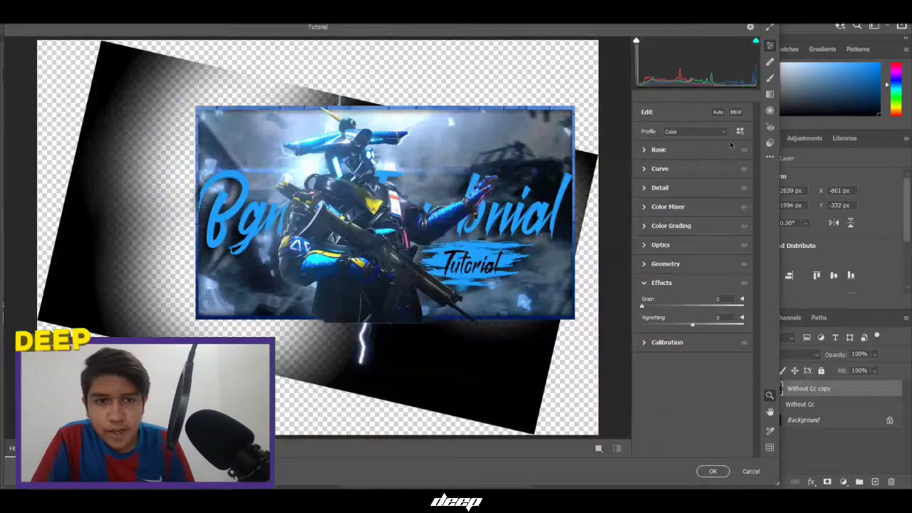
{"action": "left_click", "coordinate": [768, 142]}
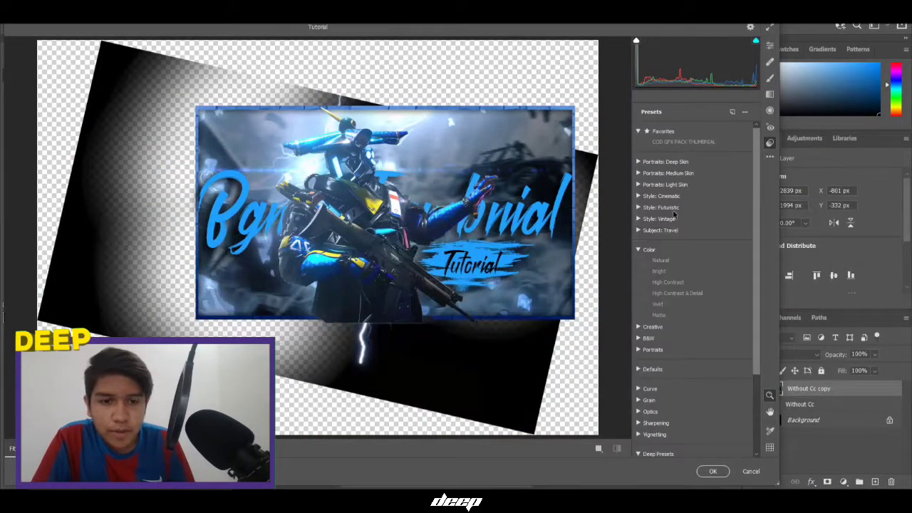
{"action": "scroll", "coordinate": [670, 213], "scroll_direction": "down", "scroll_amount": 3}
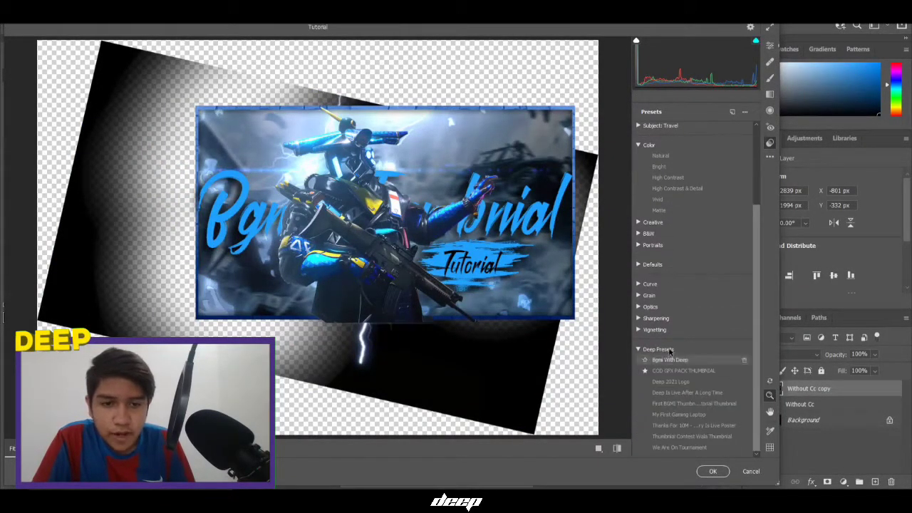
{"action": "left_click", "coordinate": [670, 382]}
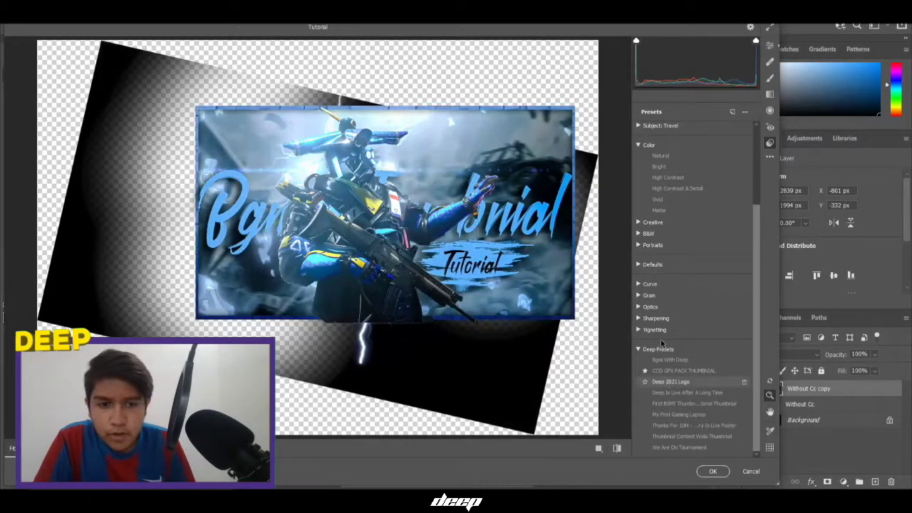
{"action": "left_click", "coordinate": [751, 471]}
{"action": "left_click", "coordinate": [28, 16]}
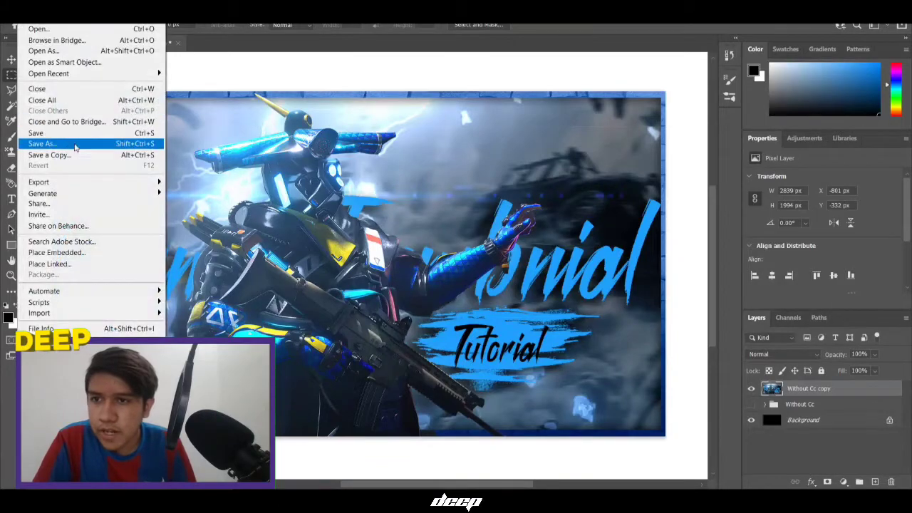
{"action": "mouse_move", "coordinate": [77, 76]}
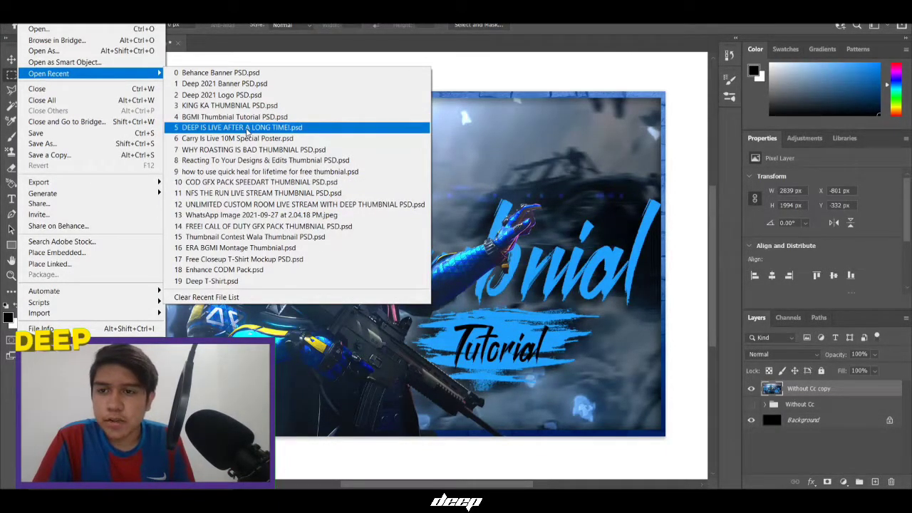
{"action": "left_click", "coordinate": [506, 154]}
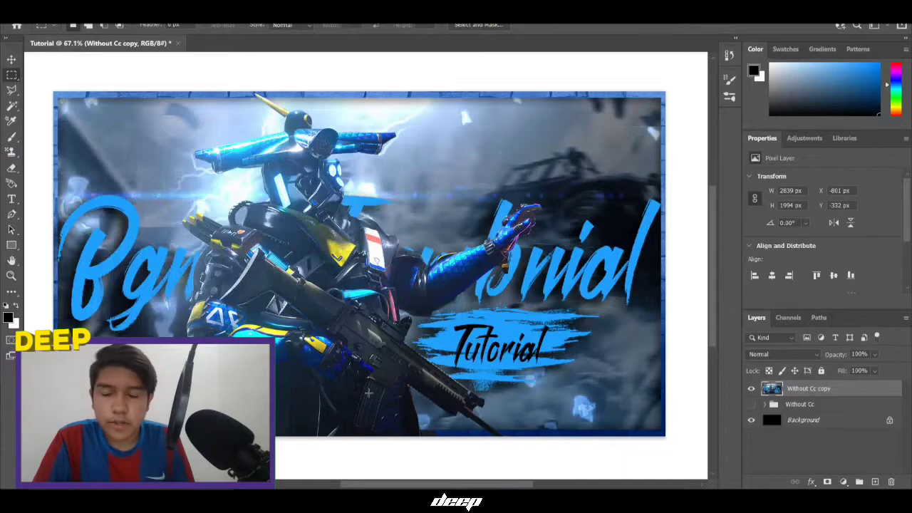
{"action": "left_click", "coordinate": [414, 498]}
Go to Downloads and open 'BGMI Thumbnial Tutorial' PSD in Photoshop
{"action": "left_click", "coordinate": [275, 277]}
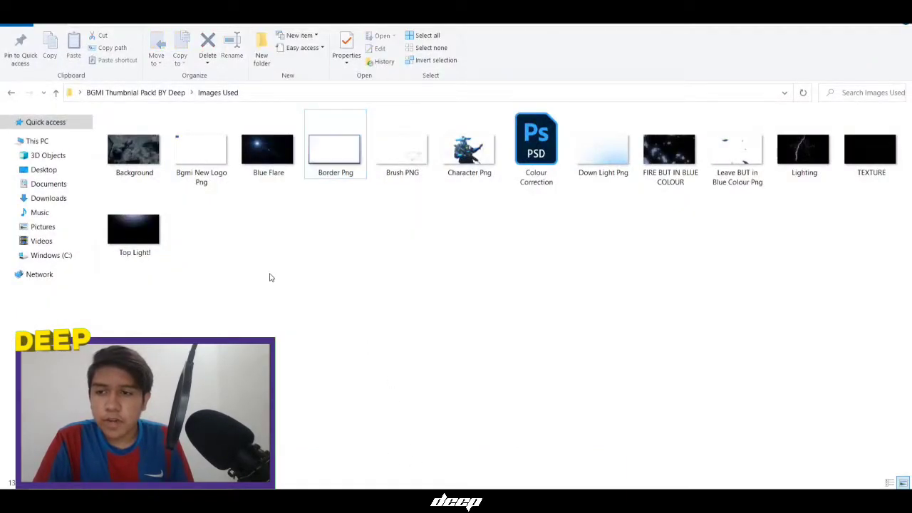
{"action": "left_click", "coordinate": [48, 199]}
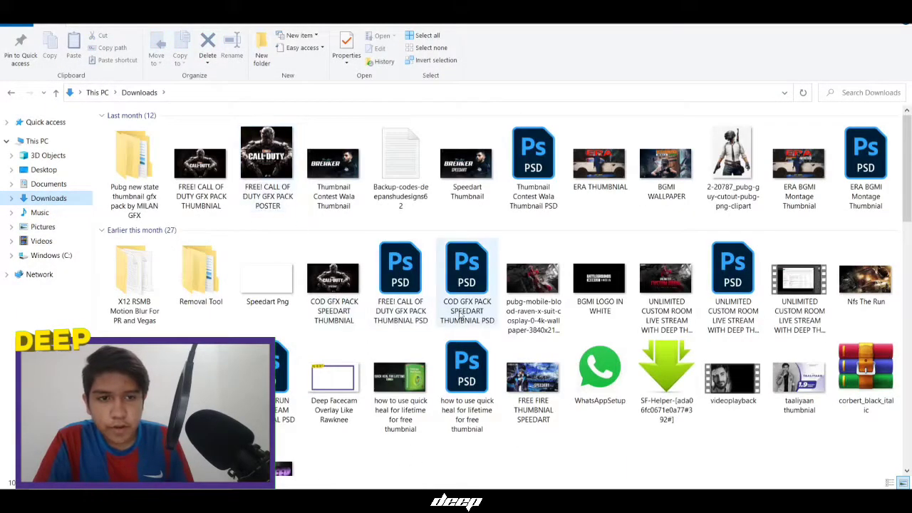
{"action": "scroll", "coordinate": [747, 299], "scroll_direction": "down", "scroll_amount": 2}
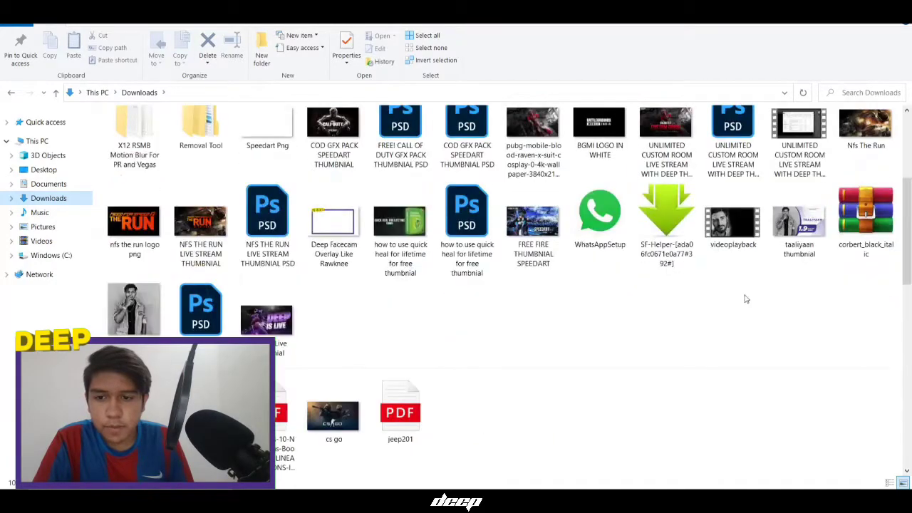
{"action": "scroll", "coordinate": [591, 354], "scroll_direction": "down", "scroll_amount": 10}
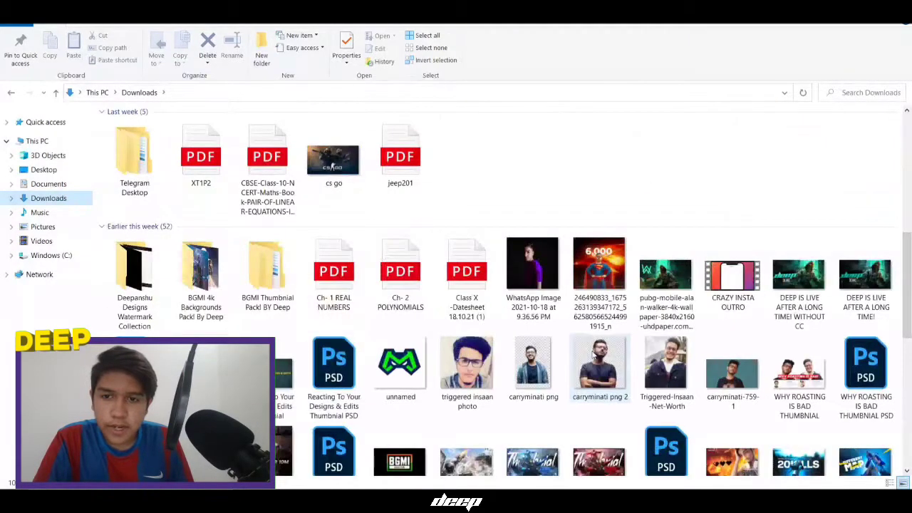
{"action": "scroll", "coordinate": [591, 354], "scroll_direction": "up", "scroll_amount": 3}
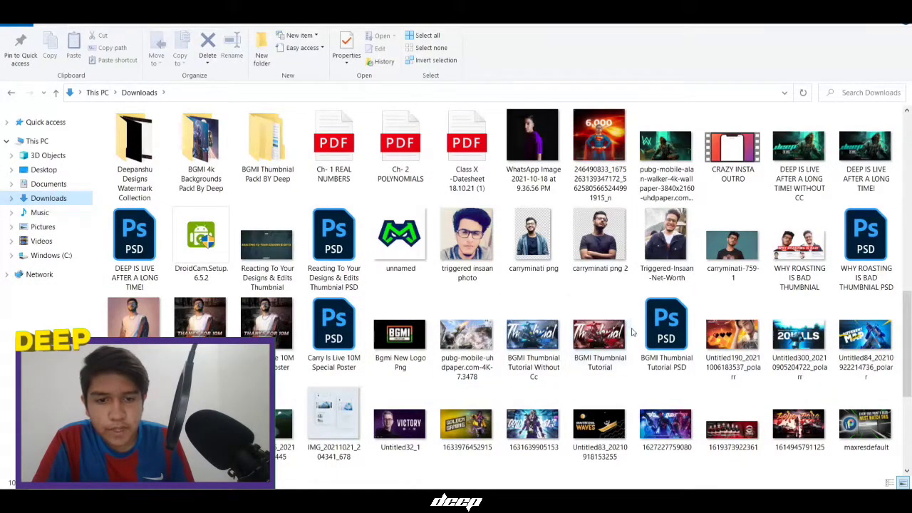
{"action": "left_click", "coordinate": [646, 335]}
{"action": "left_click", "coordinate": [602, 340]}
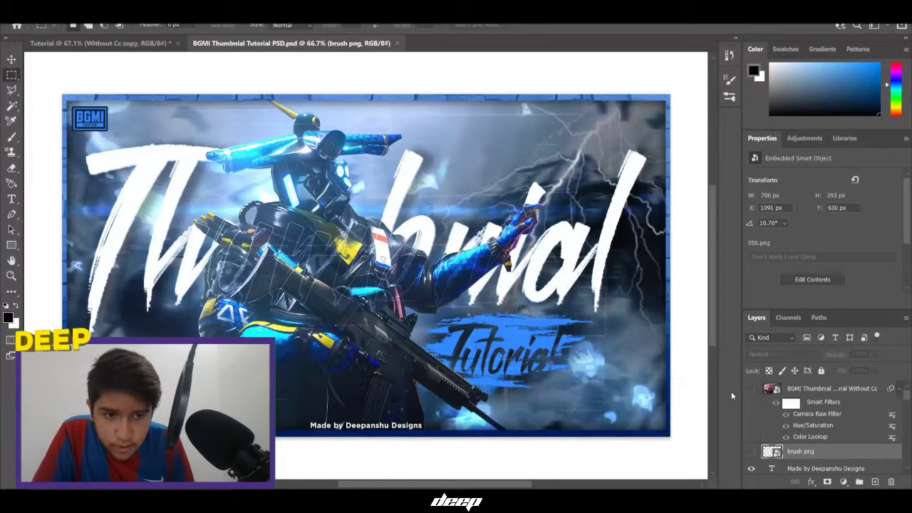
{"action": "scroll", "coordinate": [804, 442], "scroll_direction": "up", "scroll_amount": 2}
{"action": "left_click", "coordinate": [752, 388]}
{"action": "left_click", "coordinate": [784, 388]}
{"action": "right_click", "coordinate": [790, 388]}
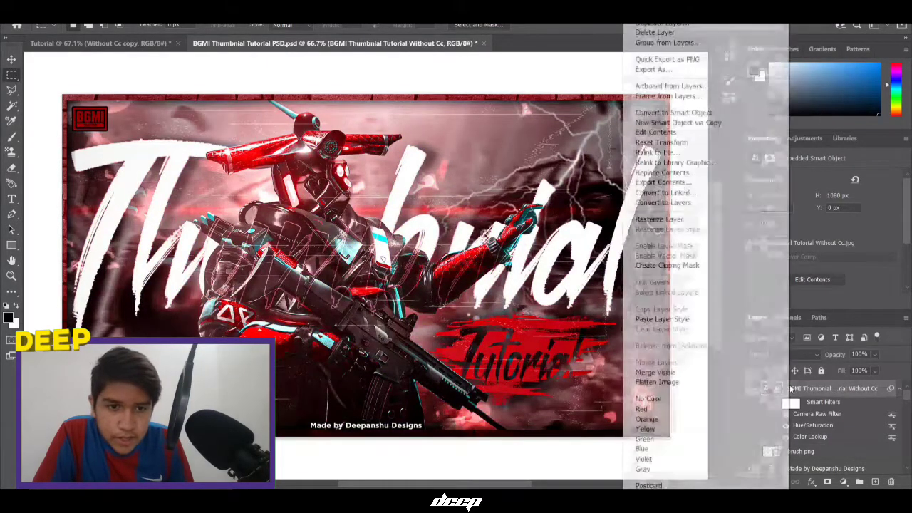
{"action": "left_click", "coordinate": [802, 387]}
{"action": "right_click", "coordinate": [802, 387]}
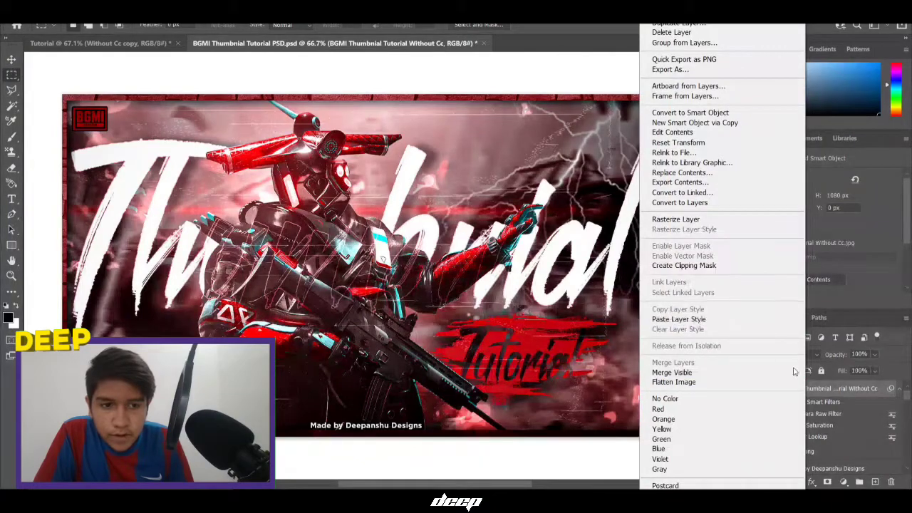
{"action": "left_click", "coordinate": [839, 399]}
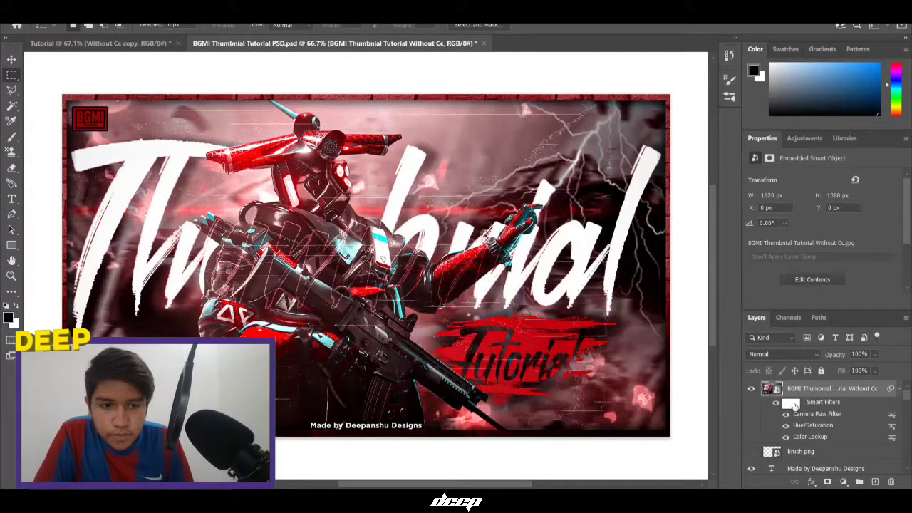
{"action": "left_click", "coordinate": [753, 389]}
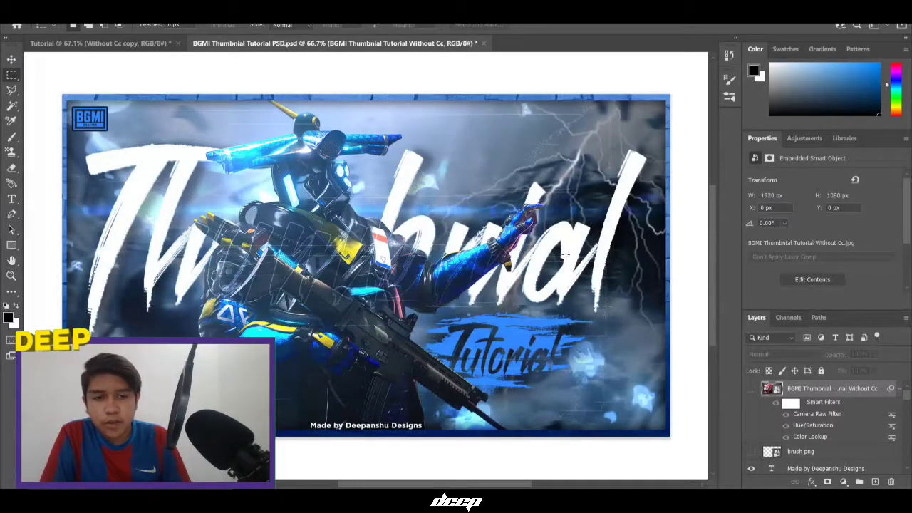
Copy the red-graded BGMI Thumbnail layer from the finished PSD into the Tutorial document
{"action": "left_click", "coordinate": [752, 389]}
{"action": "left_click_drag", "start_coordinate": [827, 388], "coordinate": [100, 42]}
{"action": "left_click_drag", "start_coordinate": [841, 401], "coordinate": [264, 239]}
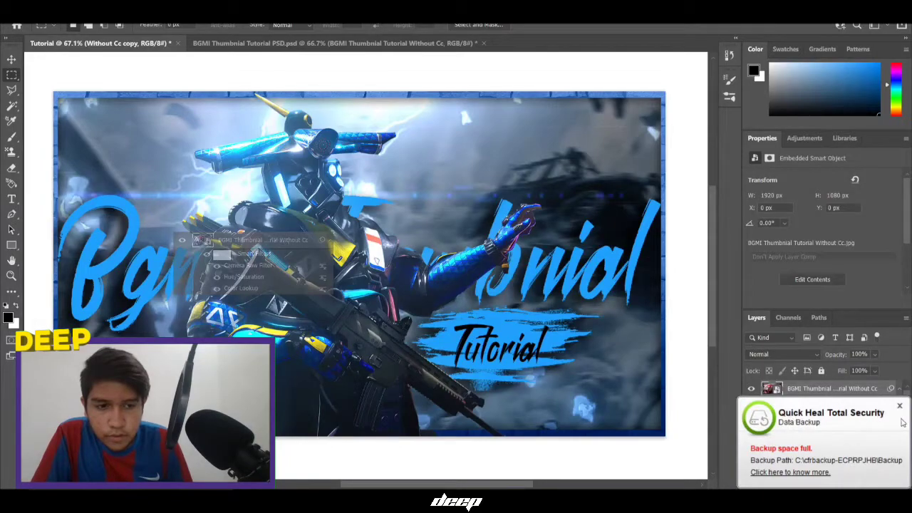
{"action": "left_click", "coordinate": [900, 405]}
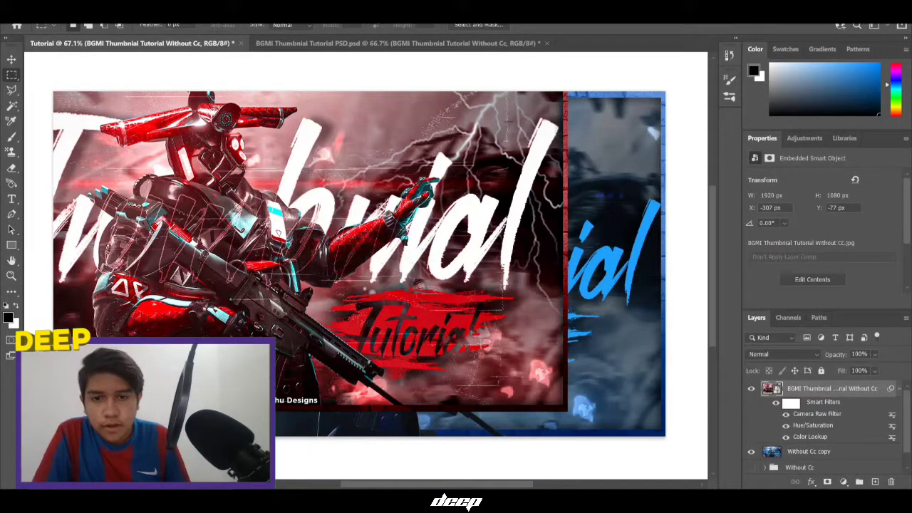
{"action": "left_click", "coordinate": [751, 388]}
{"action": "left_click", "coordinate": [751, 389]}
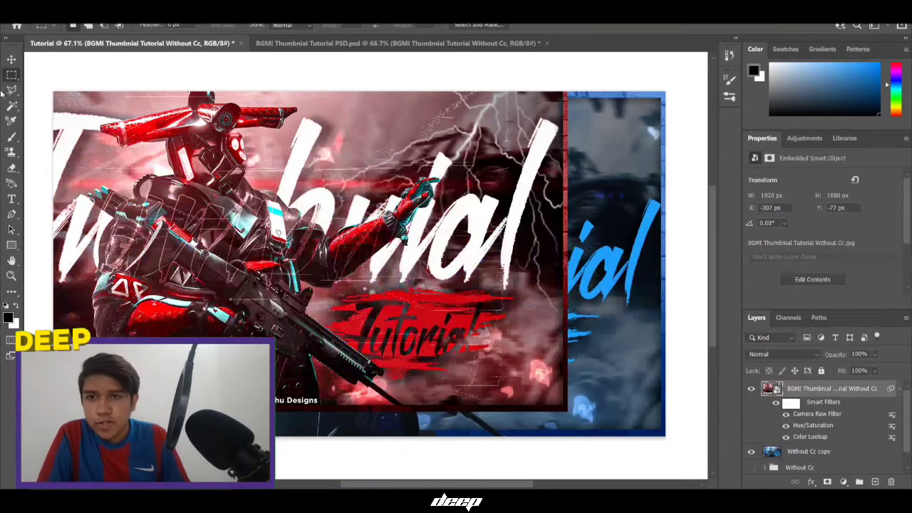
Centre the red reference image horizontally and vertically on the canvas
{"action": "left_click", "coordinate": [12, 59]}
{"action": "left_click", "coordinate": [270, 27]}
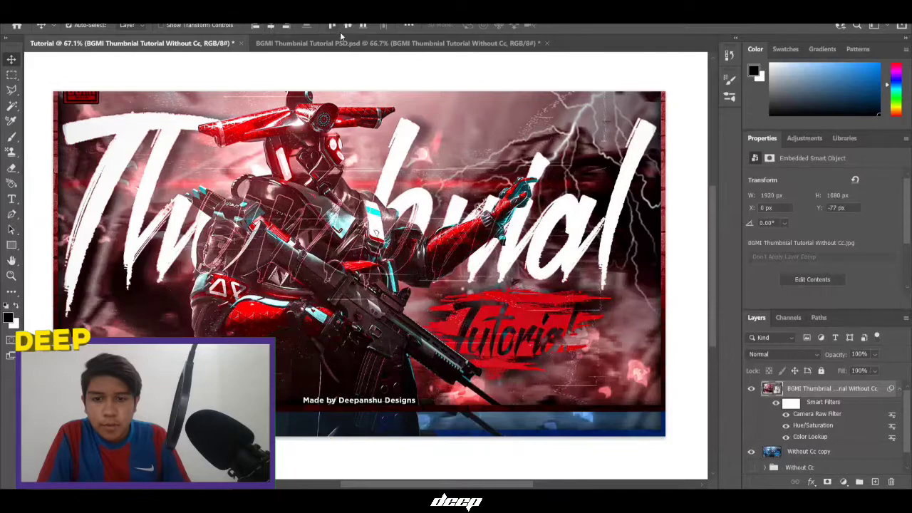
{"action": "left_click", "coordinate": [346, 28]}
{"action": "left_click", "coordinate": [11, 75]}
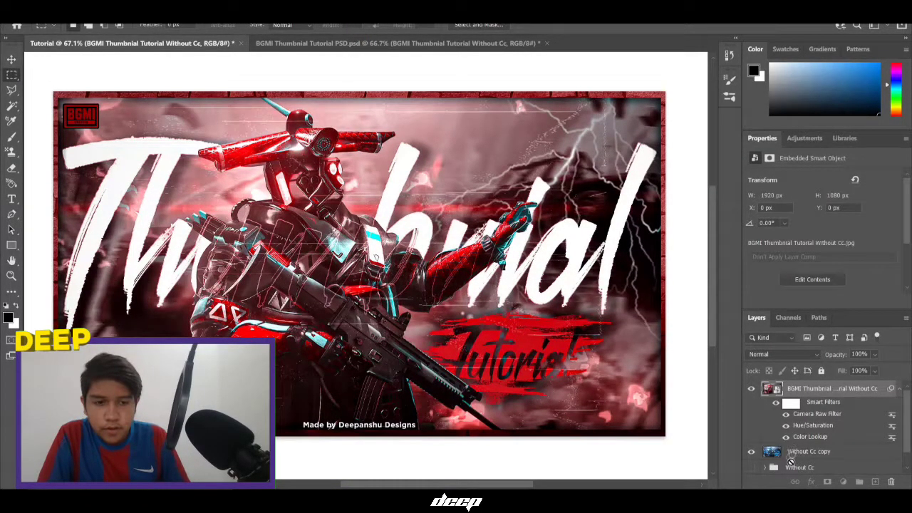
Try dragging the reference layer's smart filters down onto the Without Cc copy layer
{"action": "left_click", "coordinate": [786, 453]}
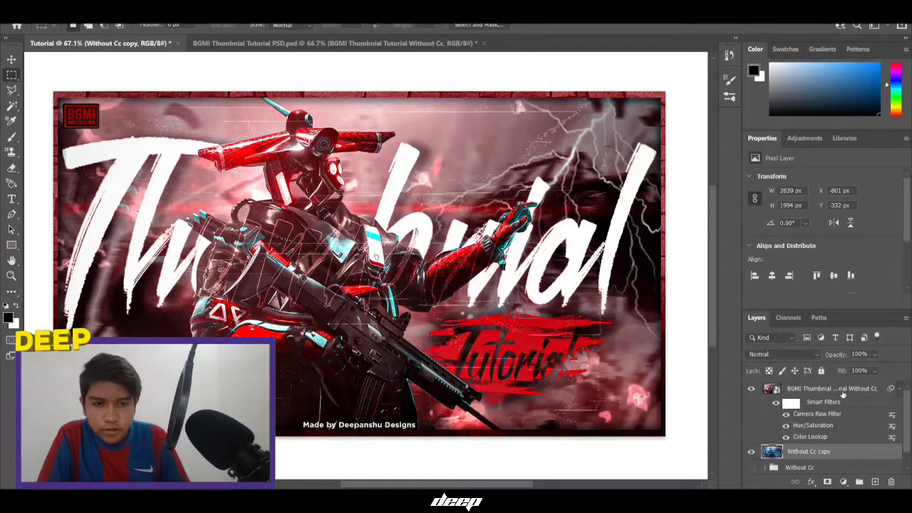
{"action": "left_click", "coordinate": [840, 390]}
{"action": "right_click", "coordinate": [805, 402]}
{"action": "left_click", "coordinate": [789, 405]}
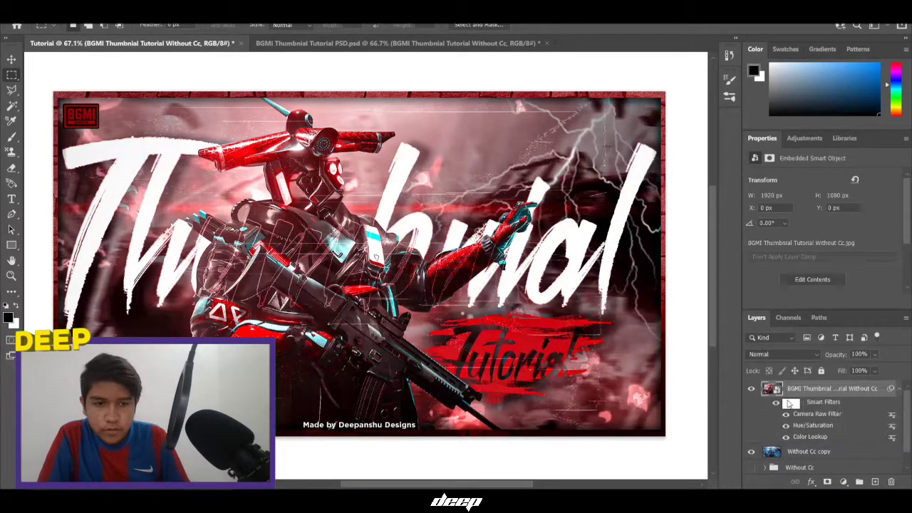
{"action": "right_click", "coordinate": [788, 404]}
{"action": "left_click", "coordinate": [791, 397]}
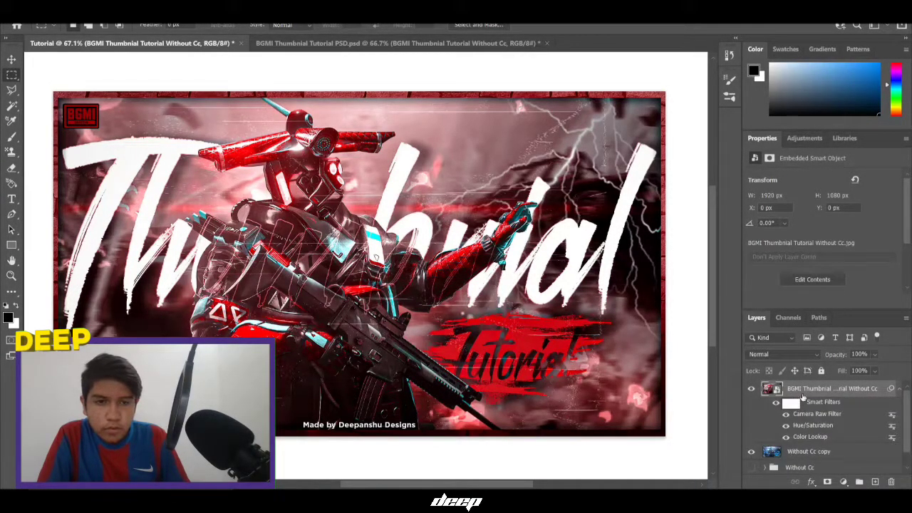
{"action": "right_click", "coordinate": [803, 397]}
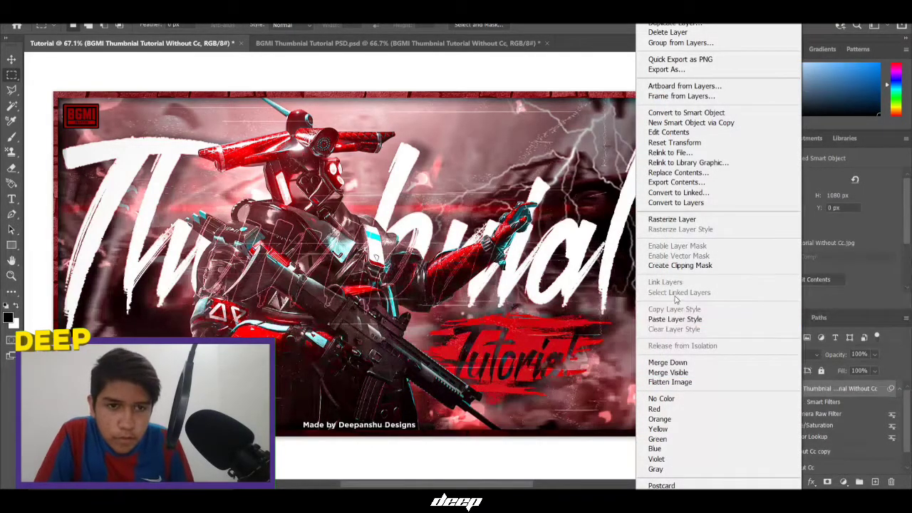
{"action": "left_click", "coordinate": [807, 383]}
{"action": "left_click_drag", "start_coordinate": [789, 404], "coordinate": [796, 452]}
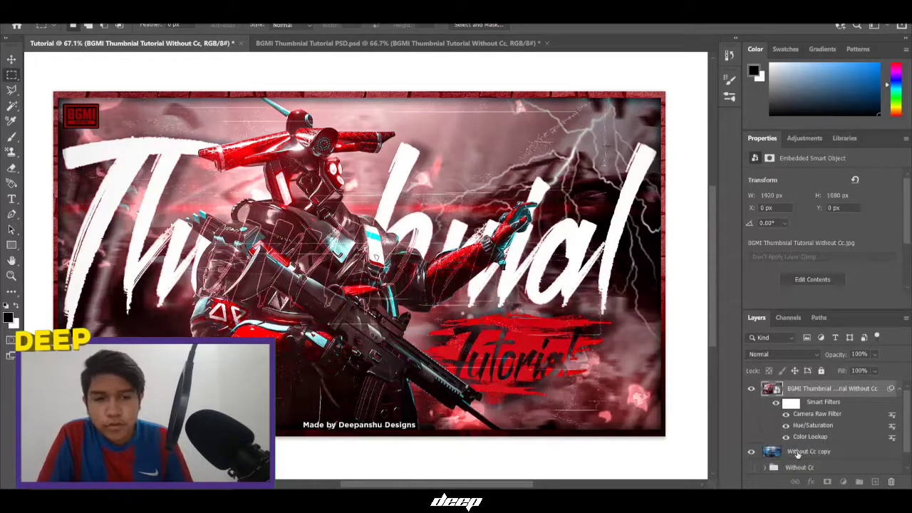
{"action": "left_click", "coordinate": [751, 388]}
{"action": "left_click", "coordinate": [753, 389]}
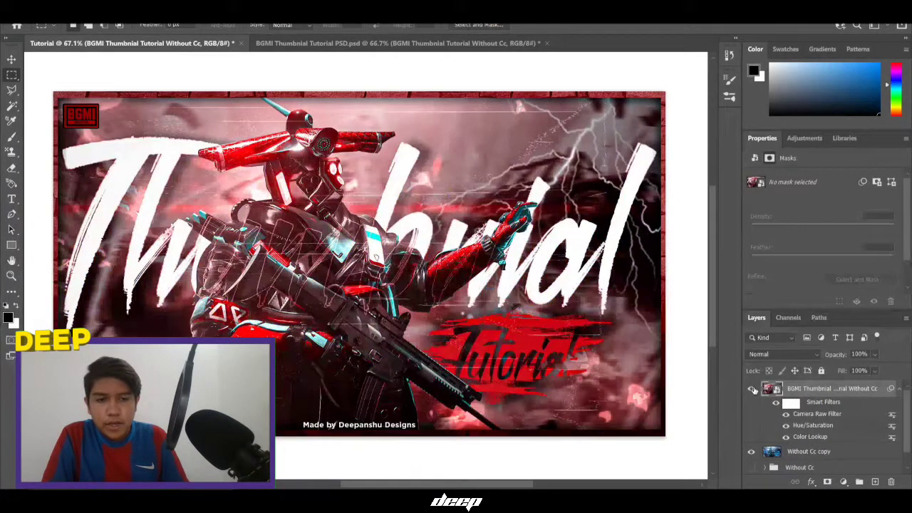
{"action": "left_click_drag", "start_coordinate": [793, 404], "coordinate": [784, 452]}
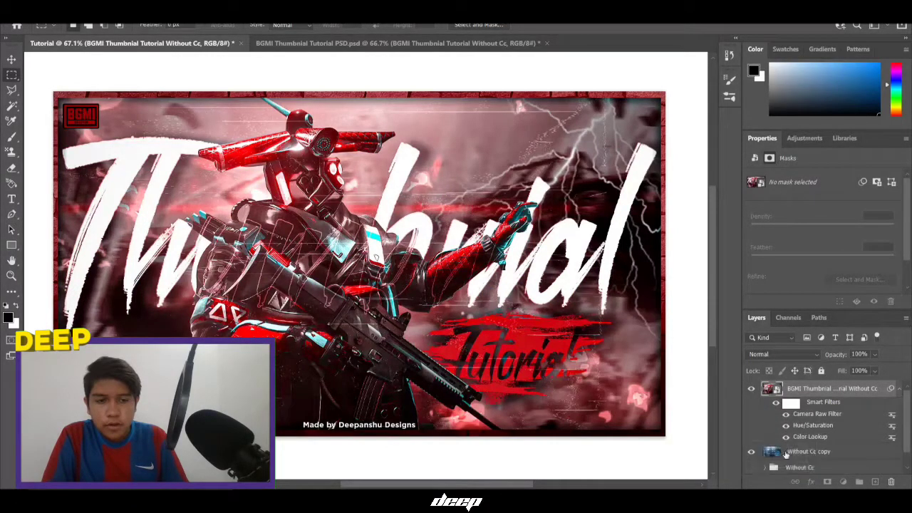
Convert Without Cc copy into a smart object and place it above the reference layer
{"action": "right_click", "coordinate": [786, 453]}
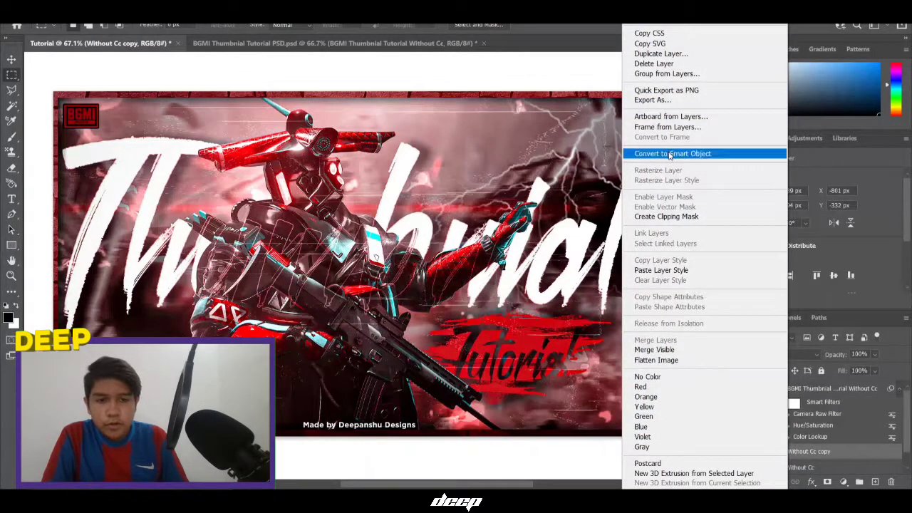
{"action": "left_click", "coordinate": [677, 152]}
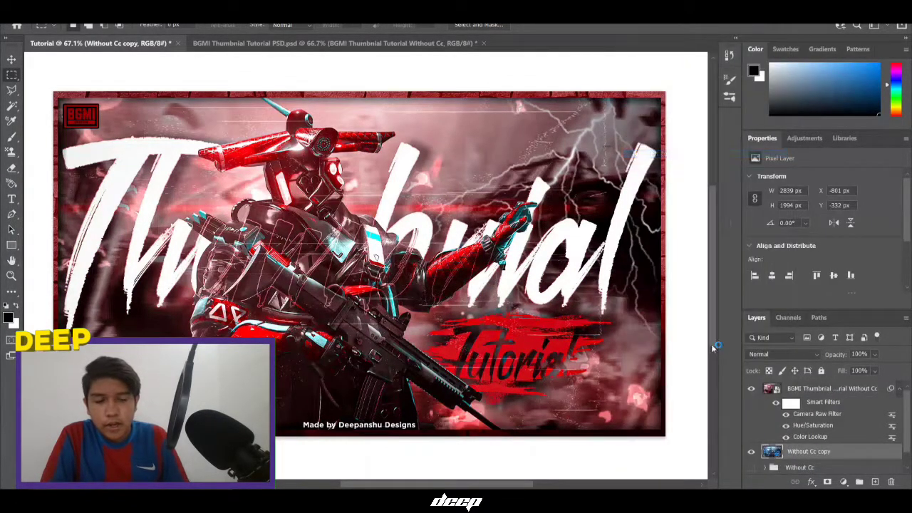
{"action": "left_click", "coordinate": [787, 389]}
{"action": "left_click_drag", "start_coordinate": [794, 405], "coordinate": [792, 386]}
{"action": "mouse_move", "coordinate": [794, 422]}
{"action": "left_mouse_down"}
{"action": "mouse_move", "coordinate": [788, 398]}
{"action": "mouse_move", "coordinate": [793, 404]}
{"action": "left_mouse_up"}
Transfer the Camera Raw Filter from the BGMI Thumbnail layer onto Without Cc copy
{"action": "left_click", "coordinate": [792, 419]}
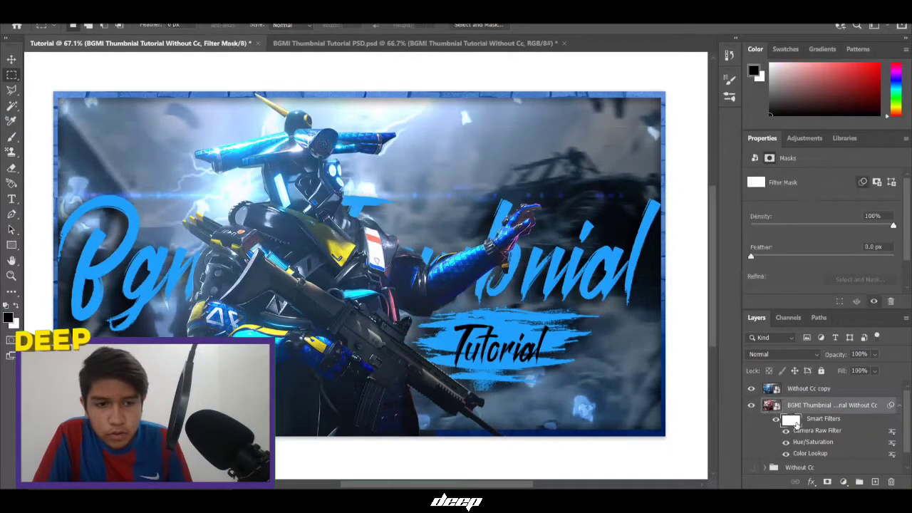
{"action": "left_click", "coordinate": [818, 426]}
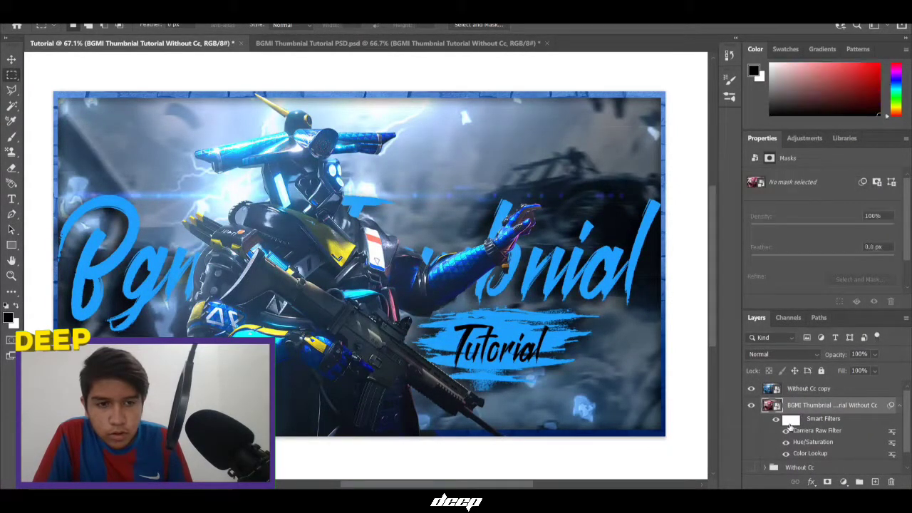
{"action": "left_click", "coordinate": [791, 420]}
{"action": "left_click_drag", "start_coordinate": [791, 422], "coordinate": [785, 393]}
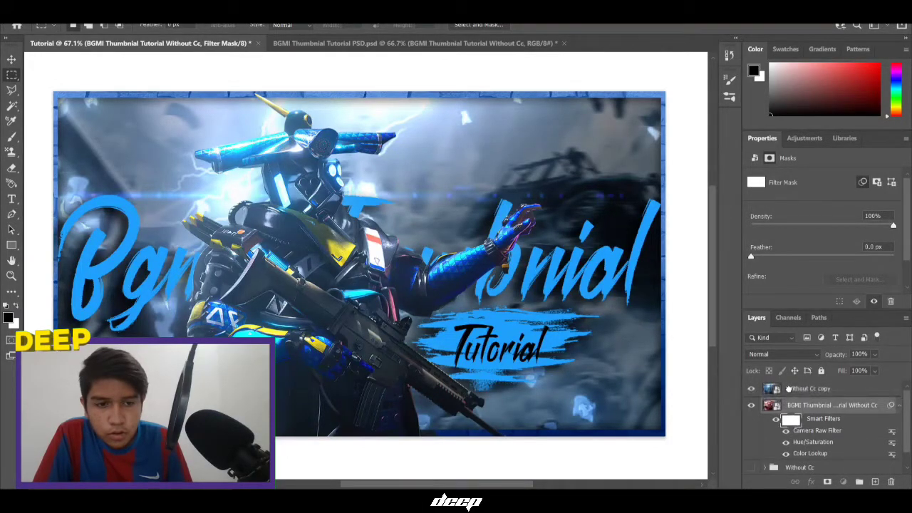
{"action": "left_click", "coordinate": [786, 392]}
{"action": "left_click", "coordinate": [793, 421]}
{"action": "left_click_drag", "start_coordinate": [793, 425], "coordinate": [785, 393]}
{"action": "right_click", "coordinate": [799, 431]}
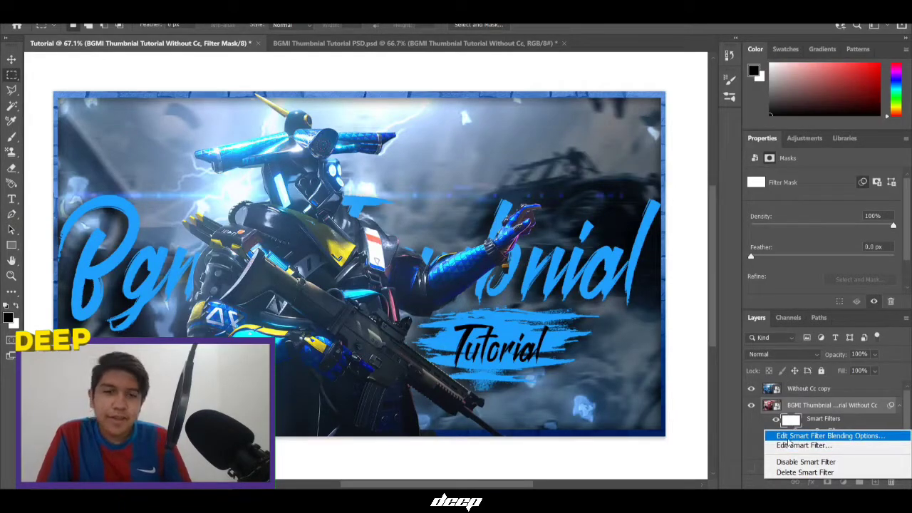
{"action": "left_click", "coordinate": [790, 436]}
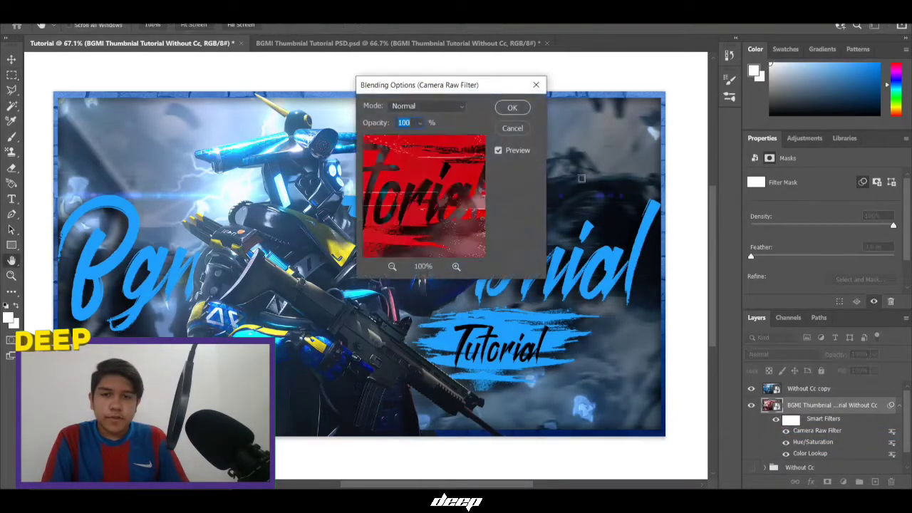
{"action": "left_click", "coordinate": [511, 129]}
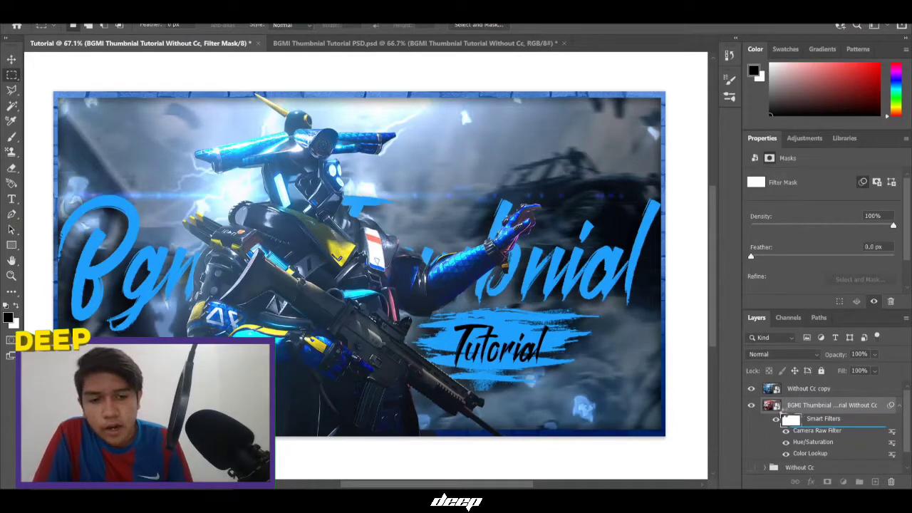
{"action": "key", "text": "ctrl+z"}
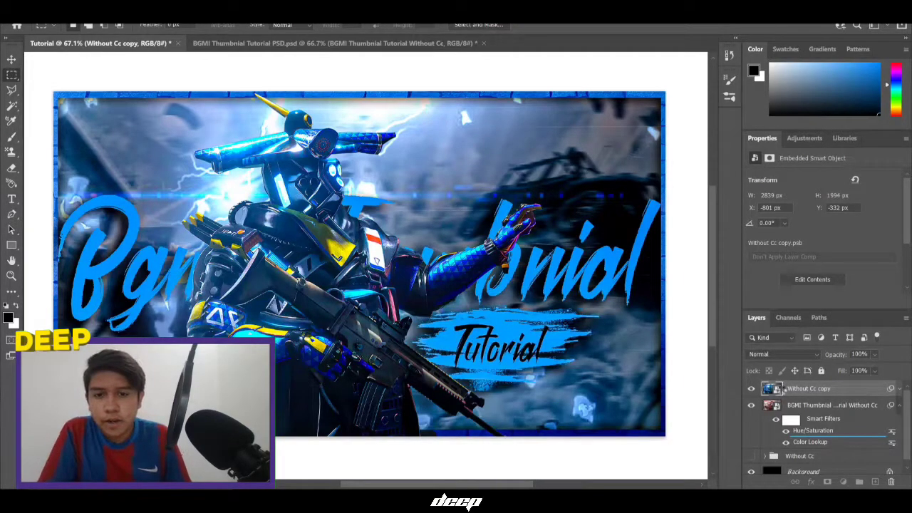
Move the Color Lookup and Hue/Saturation smart filters onto Without Cc copy
{"action": "left_click_drag", "start_coordinate": [782, 389], "coordinate": [783, 389]}
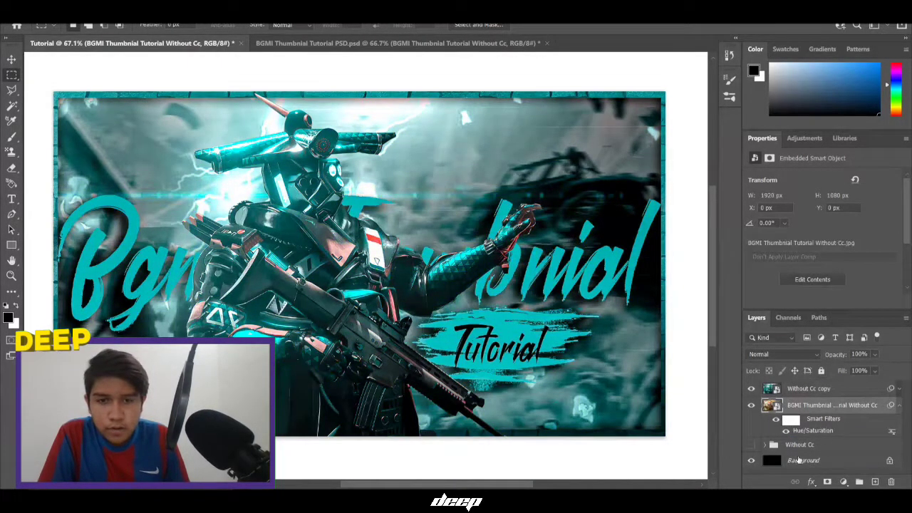
{"action": "left_click_drag", "start_coordinate": [802, 433], "coordinate": [790, 396]}
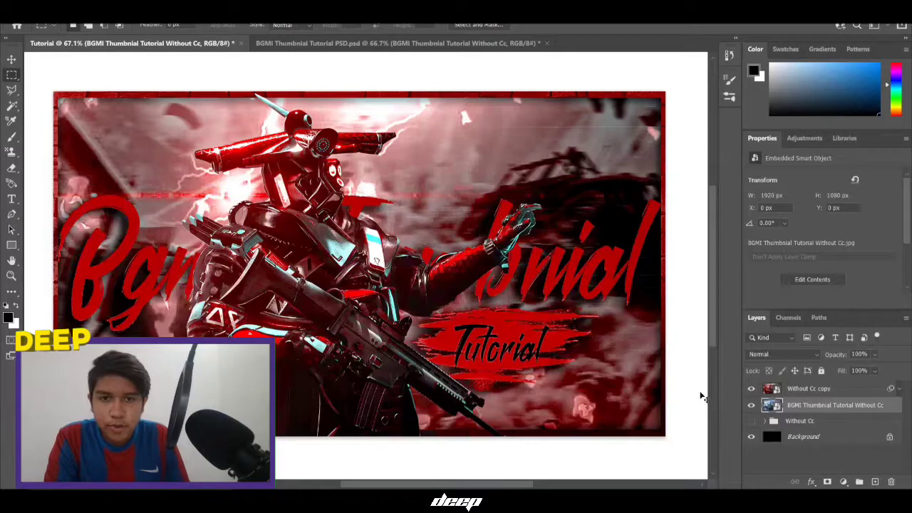
{"action": "key", "text": "ctrl+u"}
{"action": "left_click", "coordinate": [547, 129]}
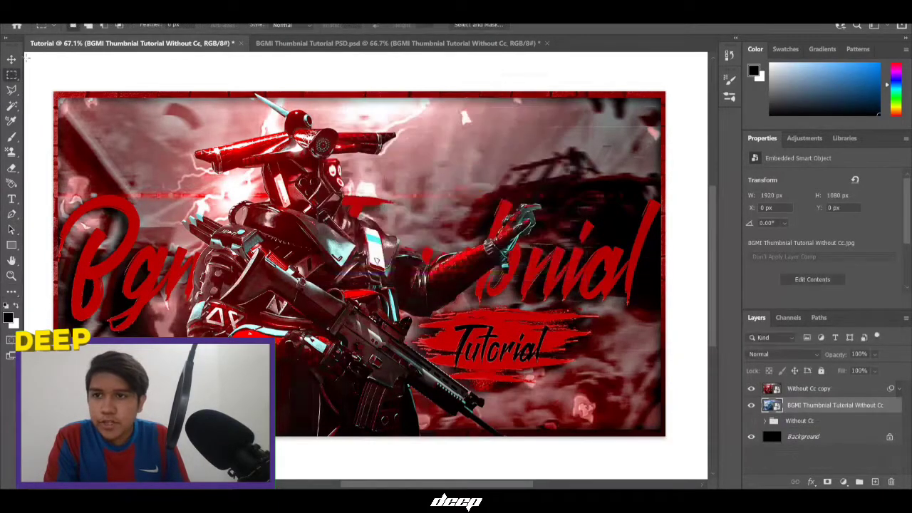
Preview a Hue/Saturation hue shift of +180, then cancel it
{"action": "left_click", "coordinate": [64, 21]}
{"action": "mouse_move", "coordinate": [107, 33]}
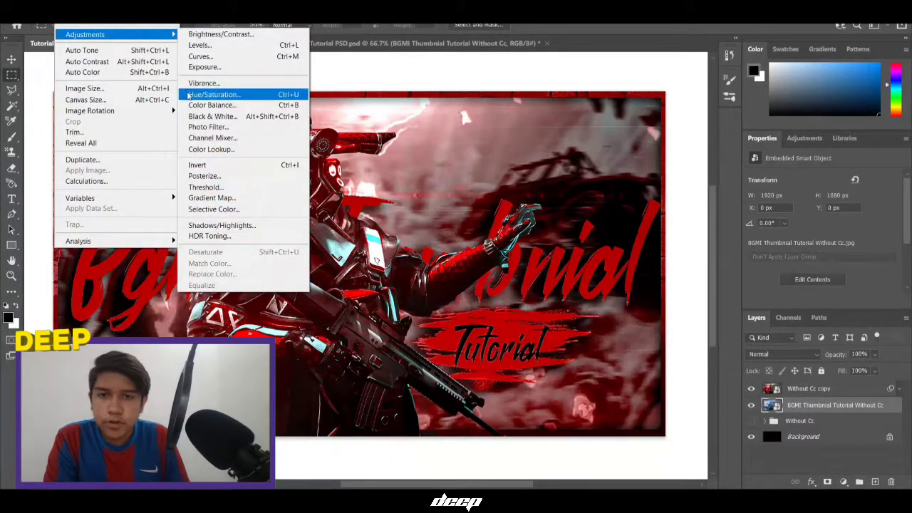
{"action": "left_click", "coordinate": [203, 92]}
{"action": "left_click_drag", "start_coordinate": [371, 87], "coordinate": [688, 95]}
{"action": "left_click_drag", "start_coordinate": [738, 175], "coordinate": [799, 174]}
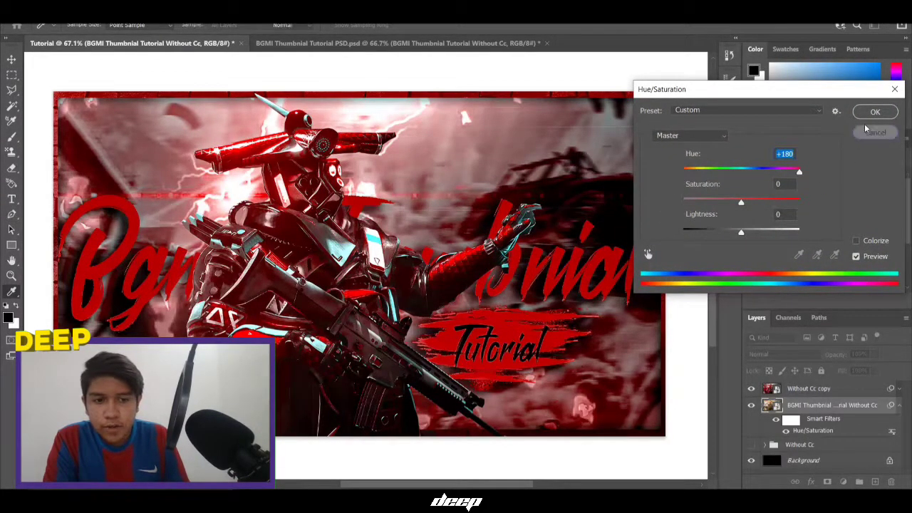
{"action": "left_click", "coordinate": [866, 130]}
Delete the old red reference layer and preview hue shifts on Without Cc copy, keeping red
{"action": "left_click", "coordinate": [892, 482]}
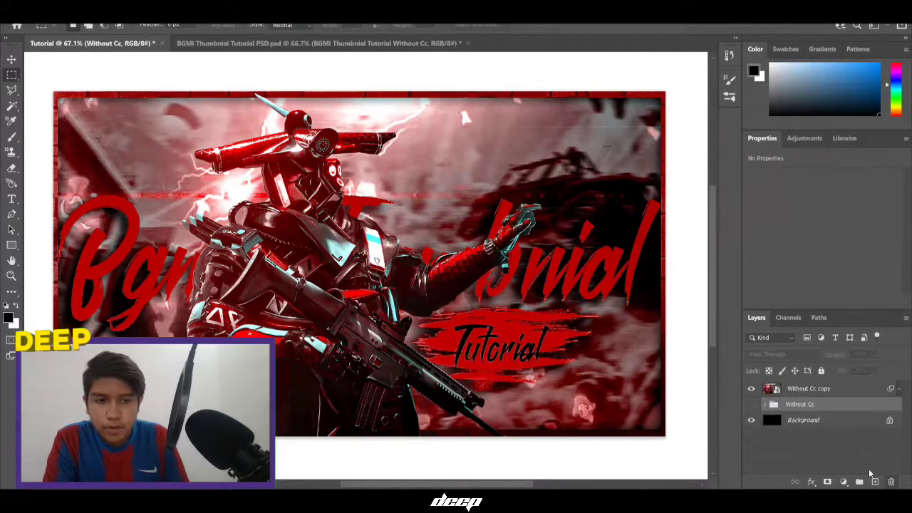
{"action": "left_click", "coordinate": [813, 389]}
{"action": "key", "text": "ctrl+u"}
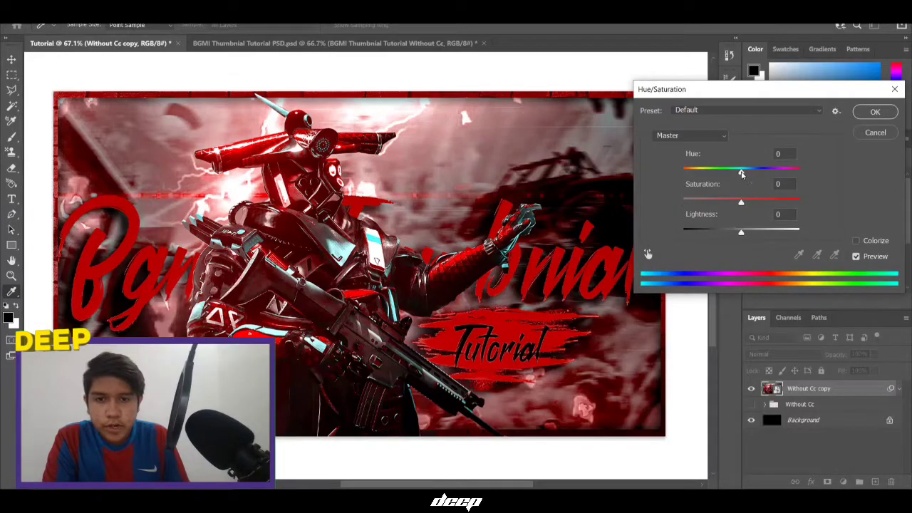
{"action": "left_click_drag", "start_coordinate": [742, 173], "coordinate": [688, 176]}
{"action": "left_click", "coordinate": [749, 111]}
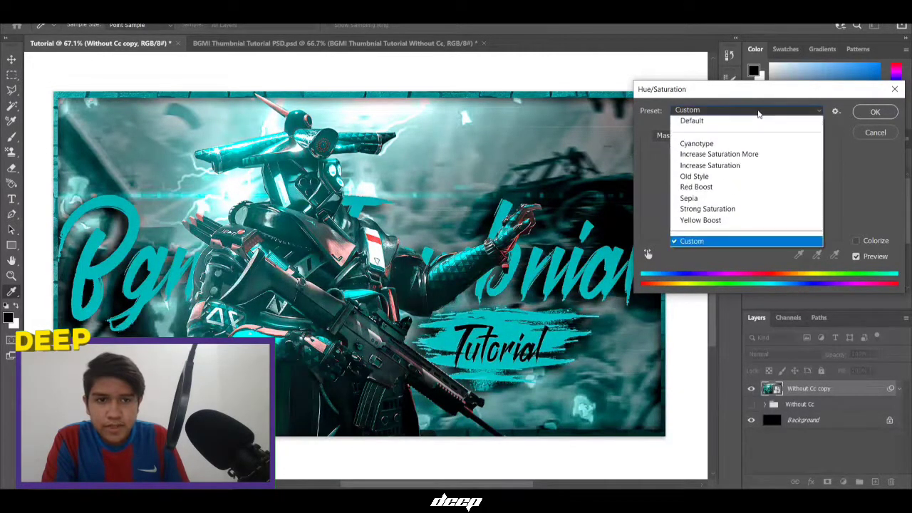
{"action": "left_click_drag", "start_coordinate": [733, 91], "coordinate": [781, 100]}
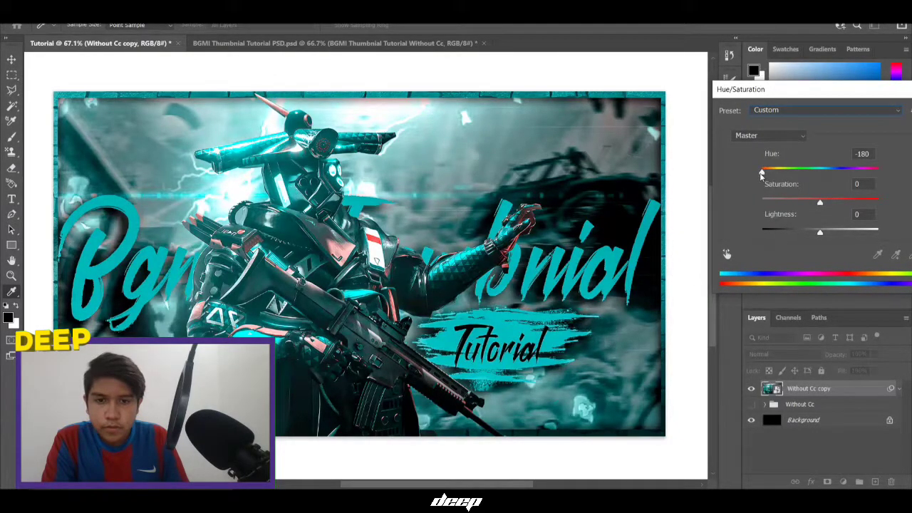
{"action": "left_click_drag", "start_coordinate": [766, 178], "coordinate": [882, 184]}
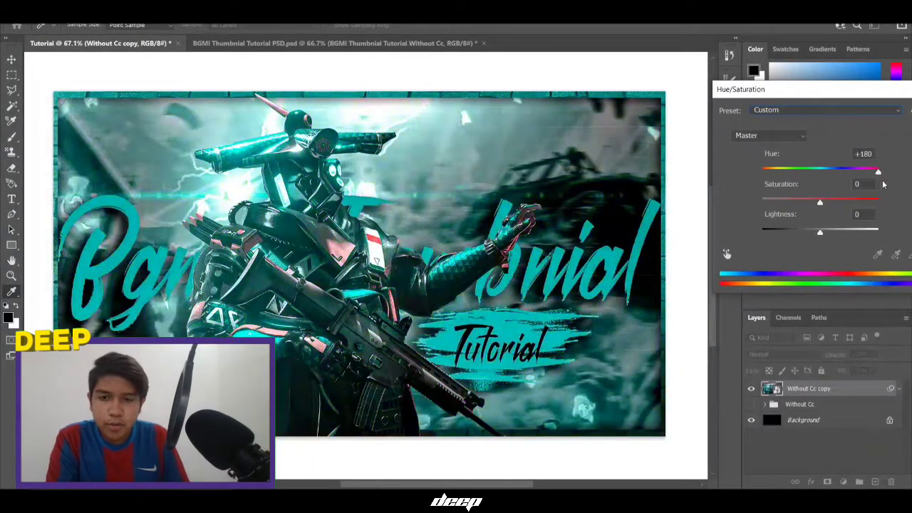
{"action": "key", "text": "Escape"}
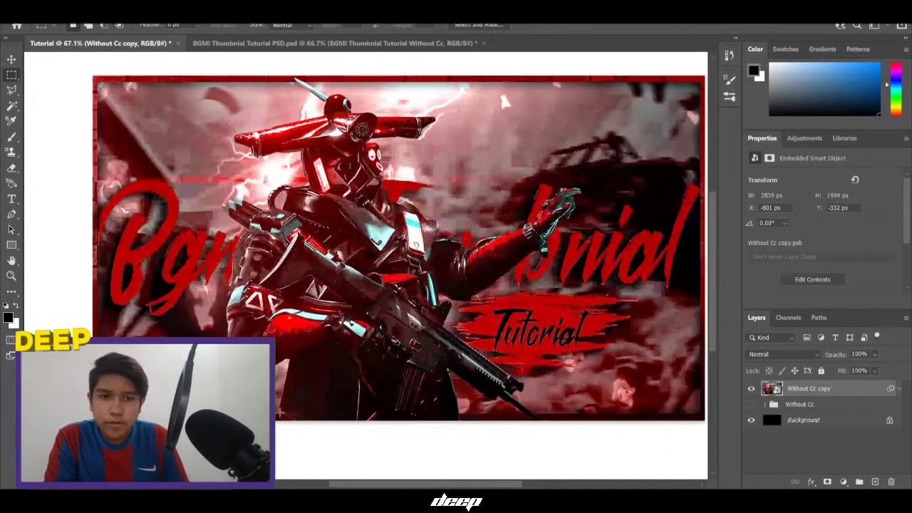
Open the Camera Raw Filter from the Filter menu
{"action": "scroll", "coordinate": [362, 379], "scroll_direction": "down", "scroll_amount": 1}
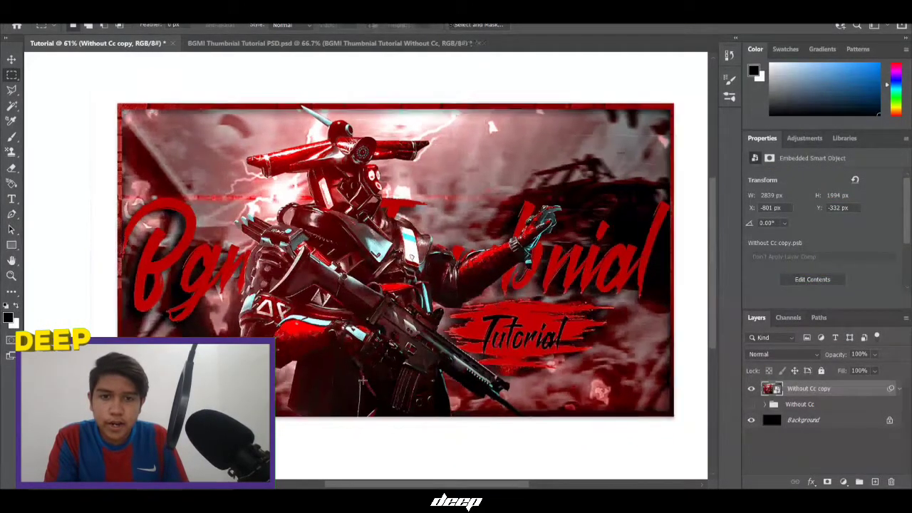
{"action": "scroll", "coordinate": [363, 380], "scroll_direction": "up", "scroll_amount": 1}
{"action": "scroll", "coordinate": [363, 380], "scroll_direction": "down", "scroll_amount": 1}
{"action": "left_click", "coordinate": [163, 17]}
{"action": "left_click", "coordinate": [183, 93]}
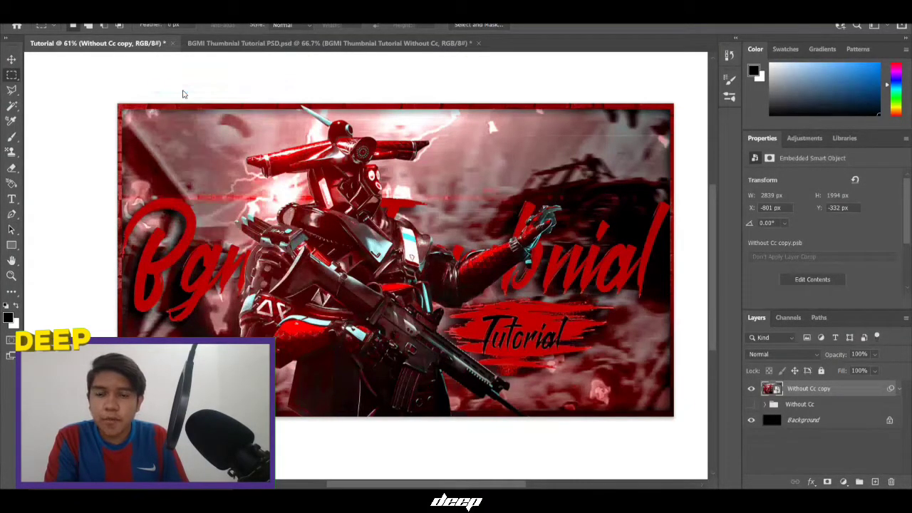